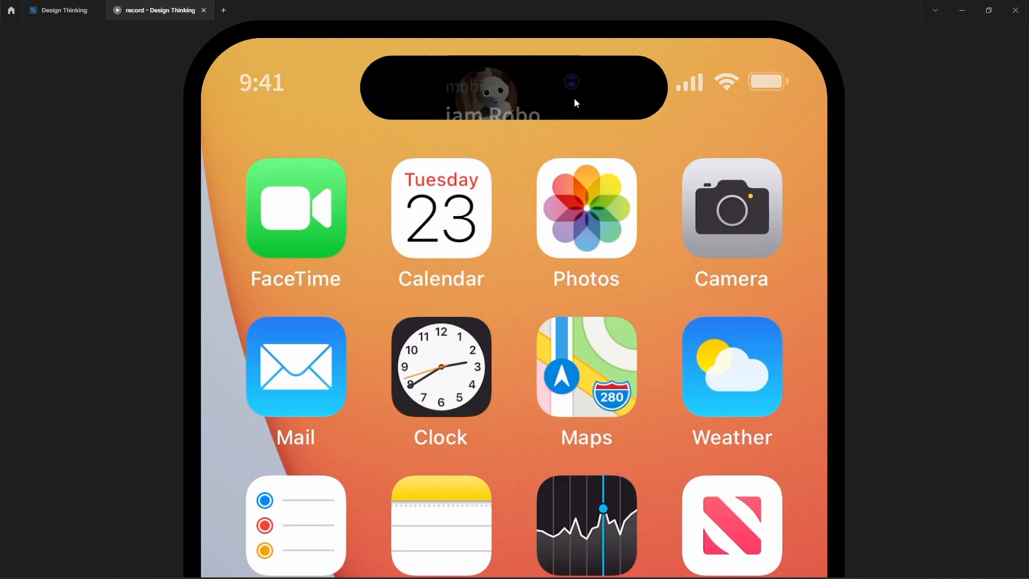
Step: Preview the Dynamic Island interaction in the prototype
click(655, 106)
click(579, 94)
click(674, 96)
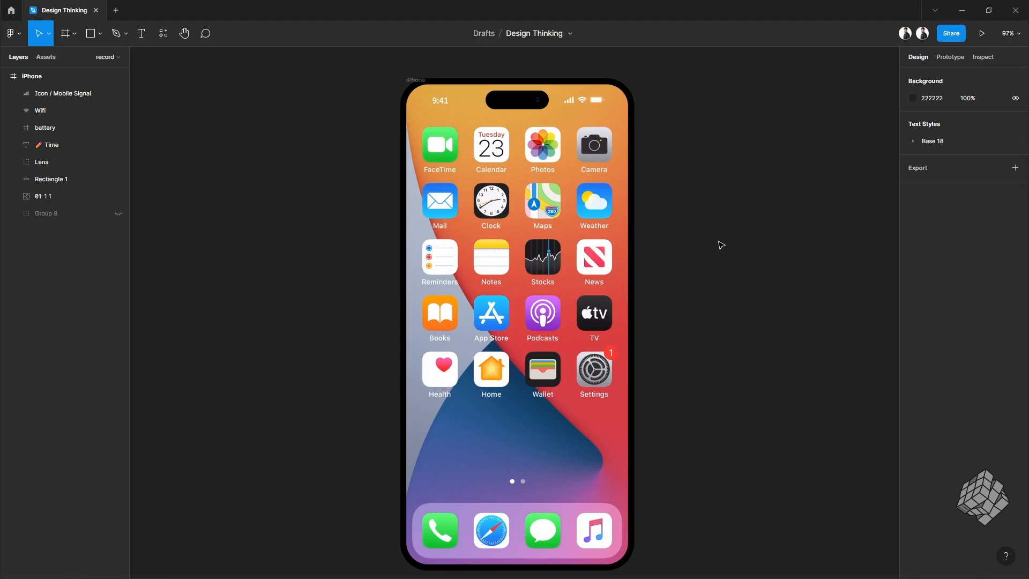
Step: Inspect the status bar's time, signal, Wi-Fi, battery and Dynamic Island layers on the iPhone frame
scroll(501, 104, up, 3)
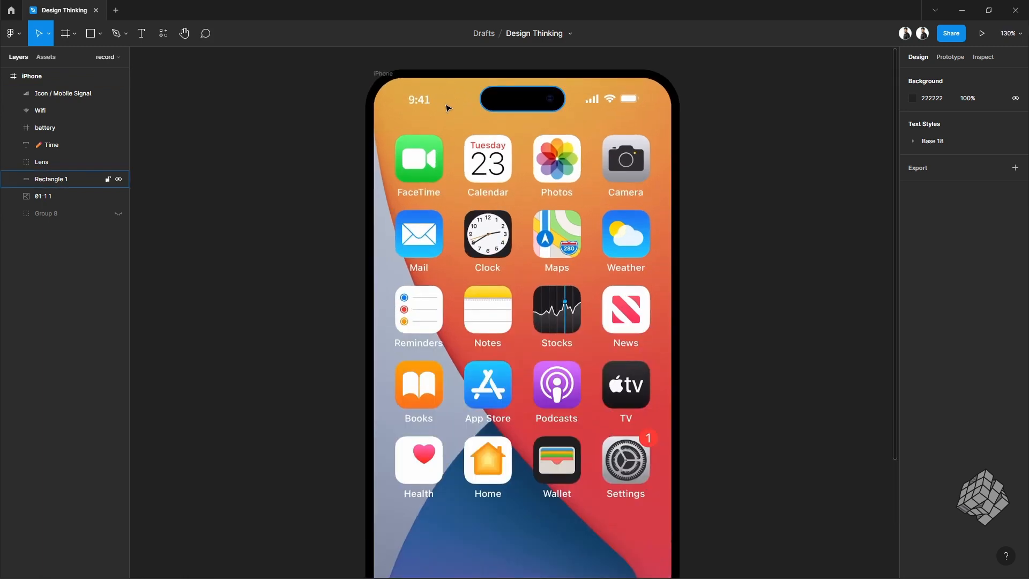
click(414, 107)
click(592, 99)
click(609, 99)
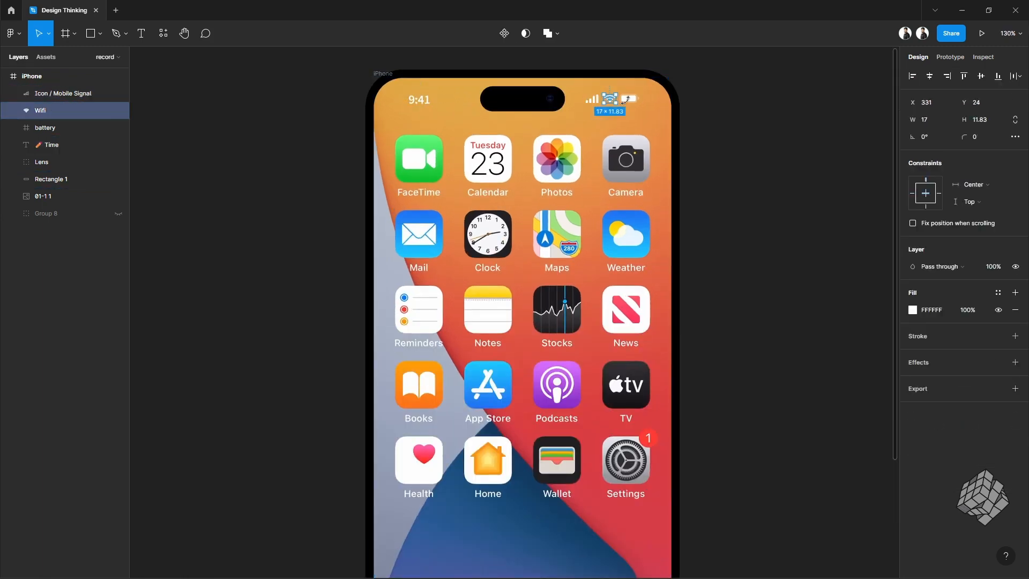
click(630, 102)
click(517, 99)
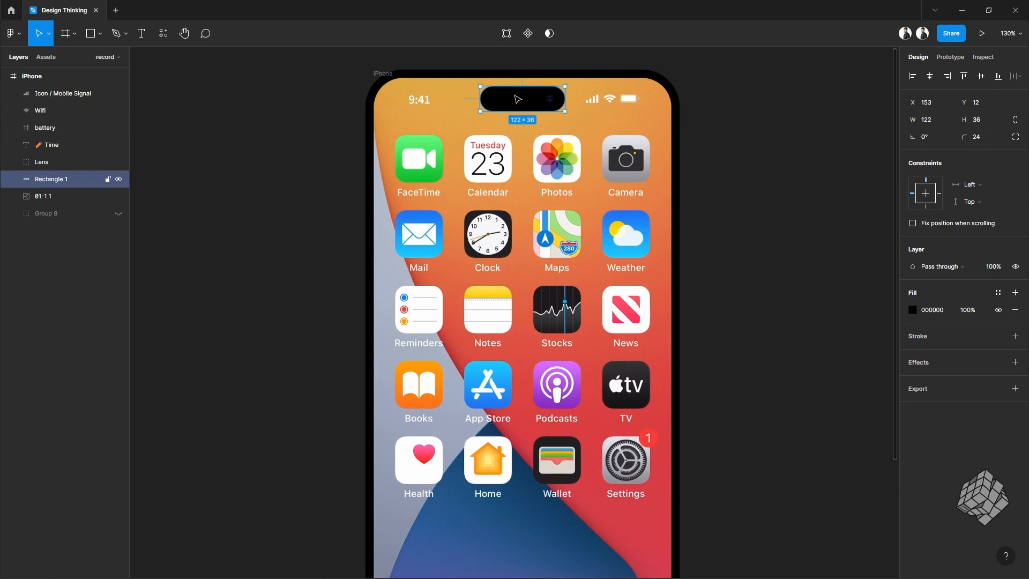
Step: Select the time, Dynamic Island, signal, Wi-Fi and battery layers and duplicate them beside the phone
scroll(506, 177, down, 4)
scroll(656, 190, right, 1)
click(653, 142)
scroll(654, 142, up, 4)
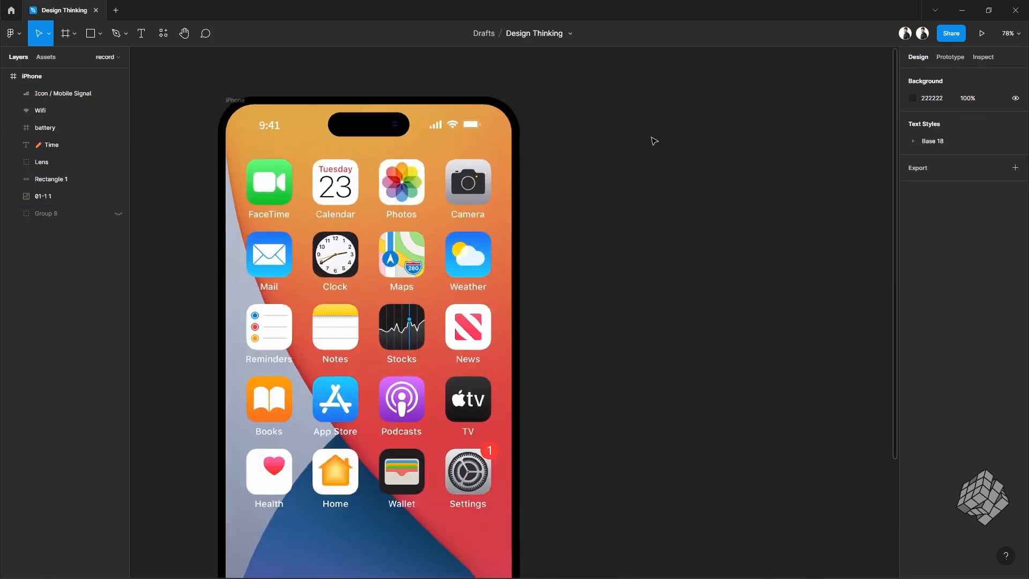
scroll(654, 140, right, 1)
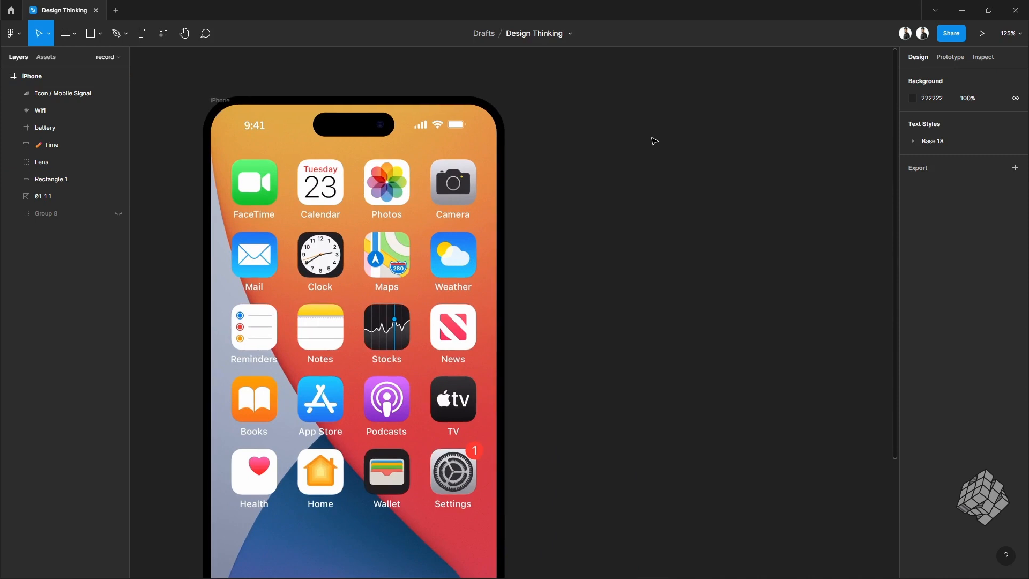
click(250, 126)
shift+click(321, 128)
shift+click(420, 125)
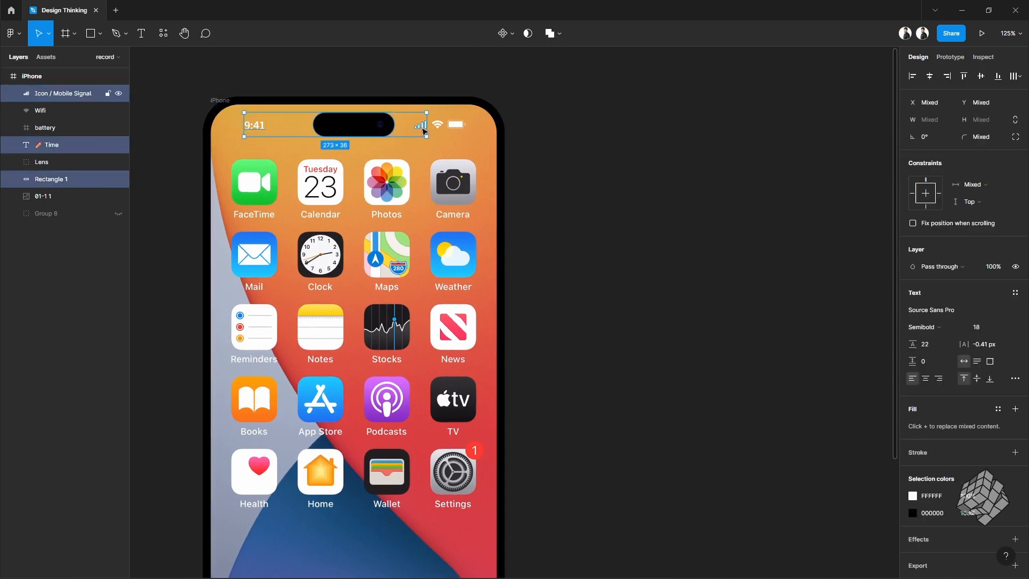
shift+click(437, 125)
shift+click(454, 127)
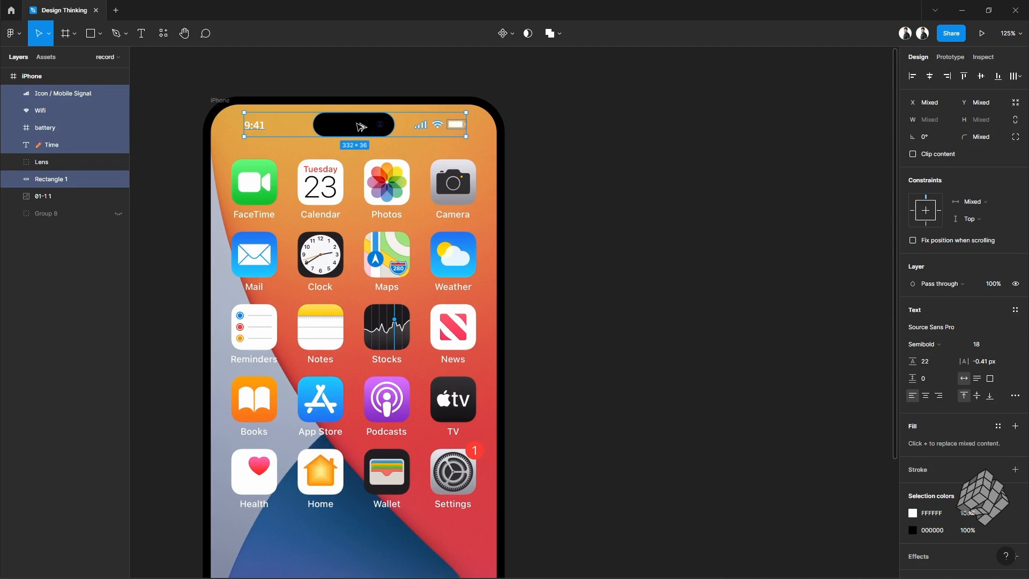
drag(360, 127, 699, 264)
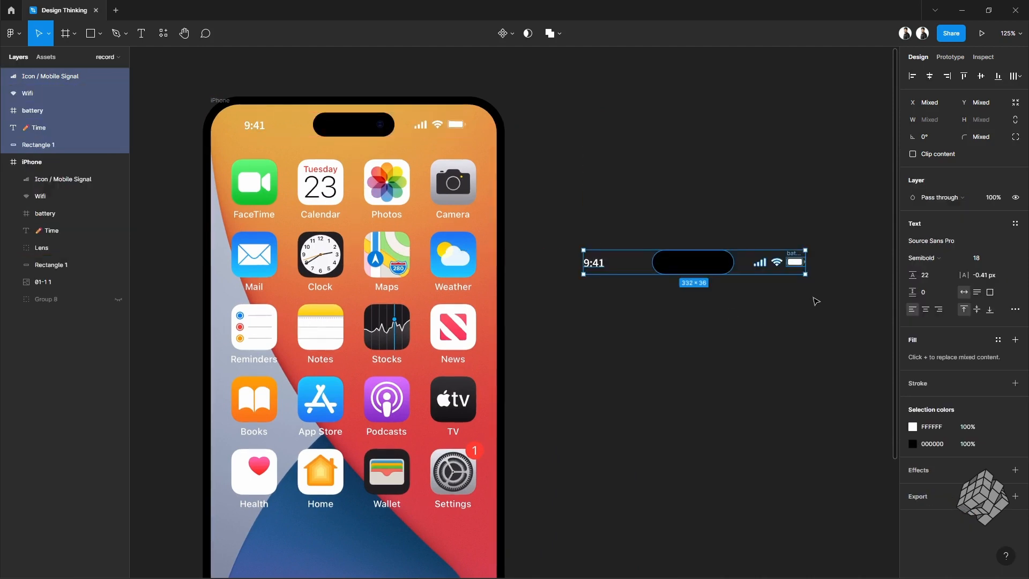
Step: Group the copied status bar elements and convert the group into a frame
ctrl+scroll(815, 302, up, 2)
key(ctrl+g)
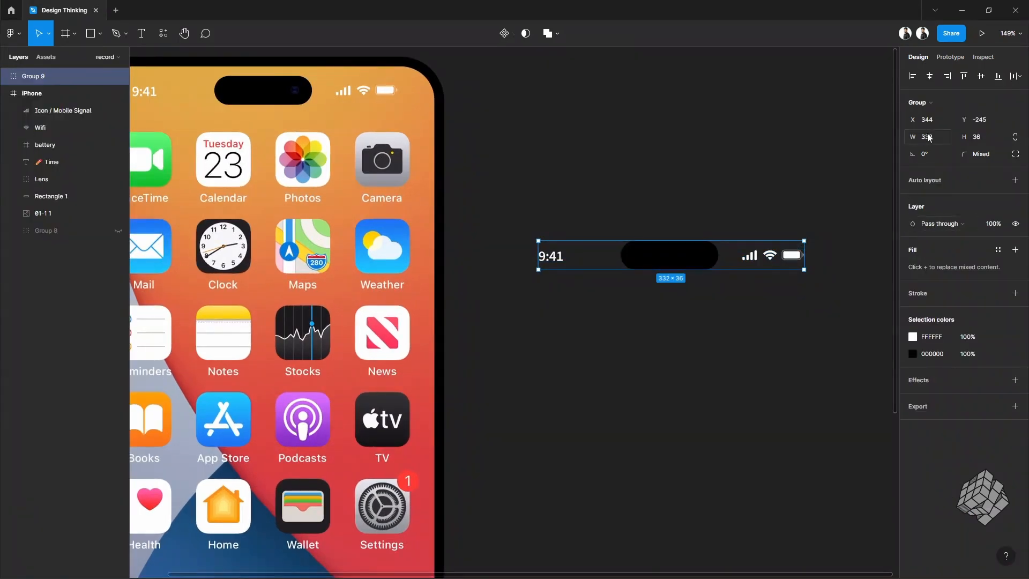
click(938, 101)
click(935, 61)
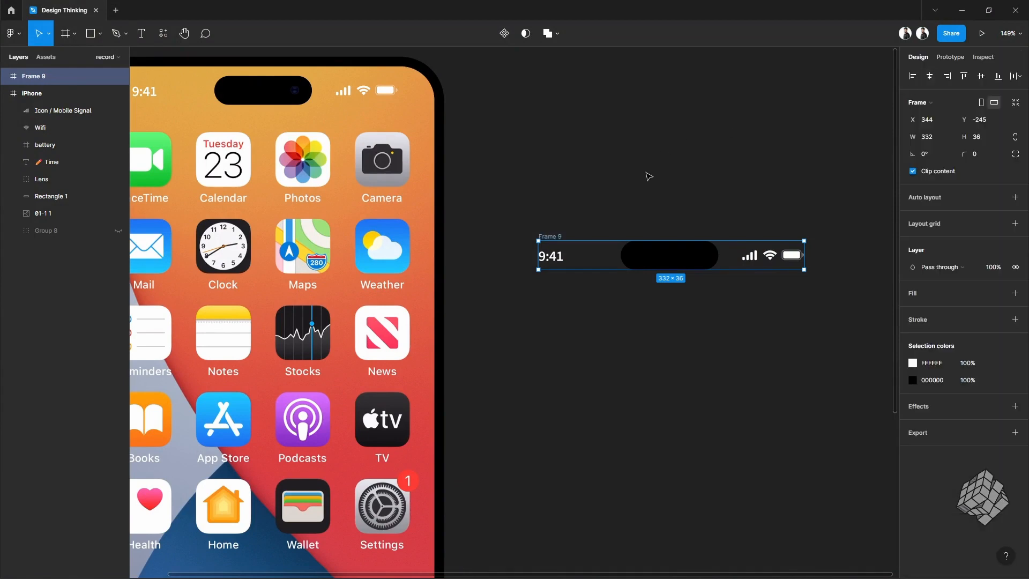
Step: Set the new status bar frame's width to 404
scroll(649, 177, right, 2)
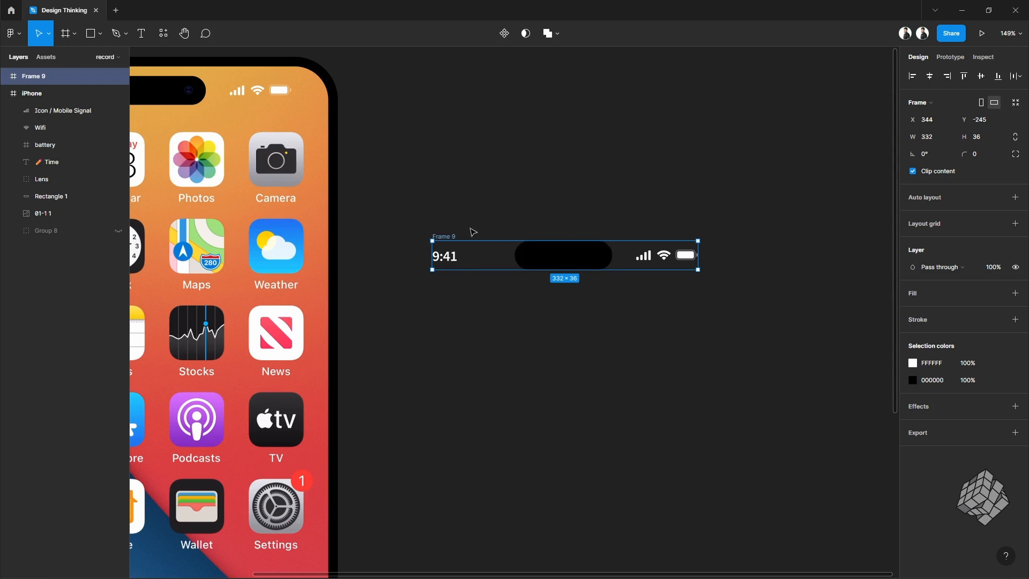
drag(391, 211, 788, 320)
click(944, 140)
text(404)
key(Return)
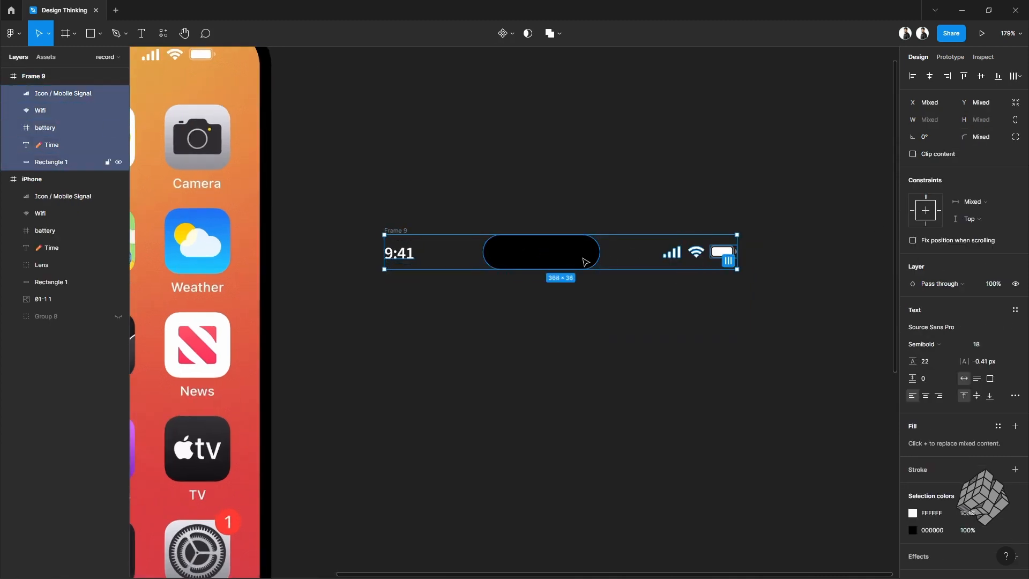
Step: Group the copied Dynamic Island rectangle and convert that group into its own frame
mouse_move(585, 261)
mouse_down()
mouse_move(602, 262)
mouse_move(587, 261)
mouse_up()
scroll(619, 262, up, 2)
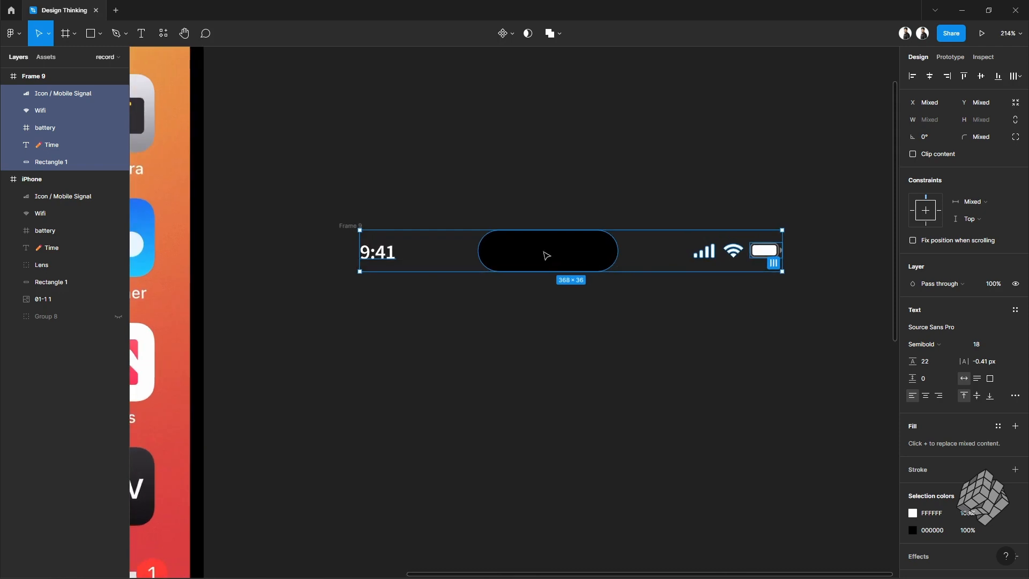
click(546, 254)
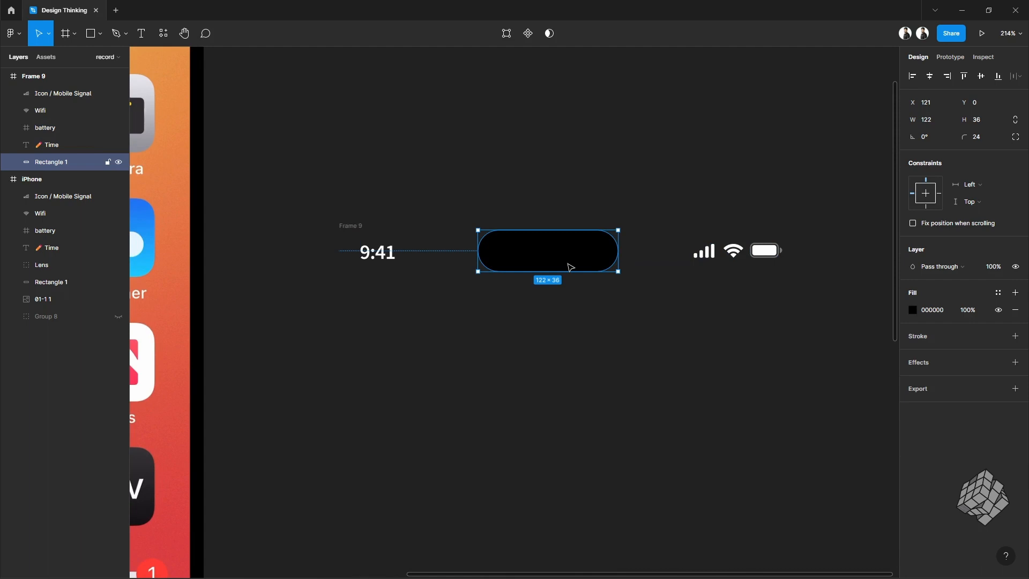
key(ctrl+g)
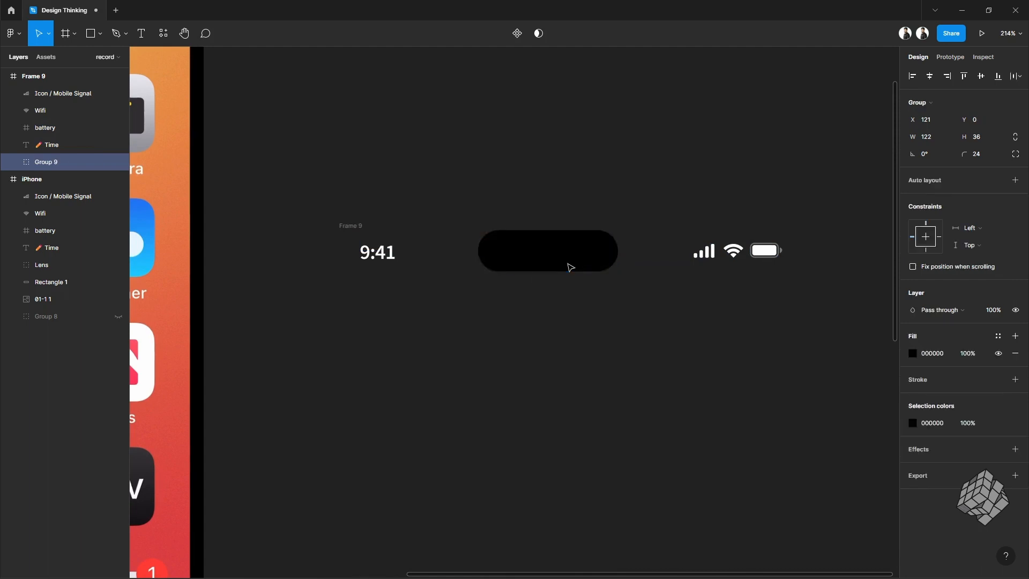
click(922, 103)
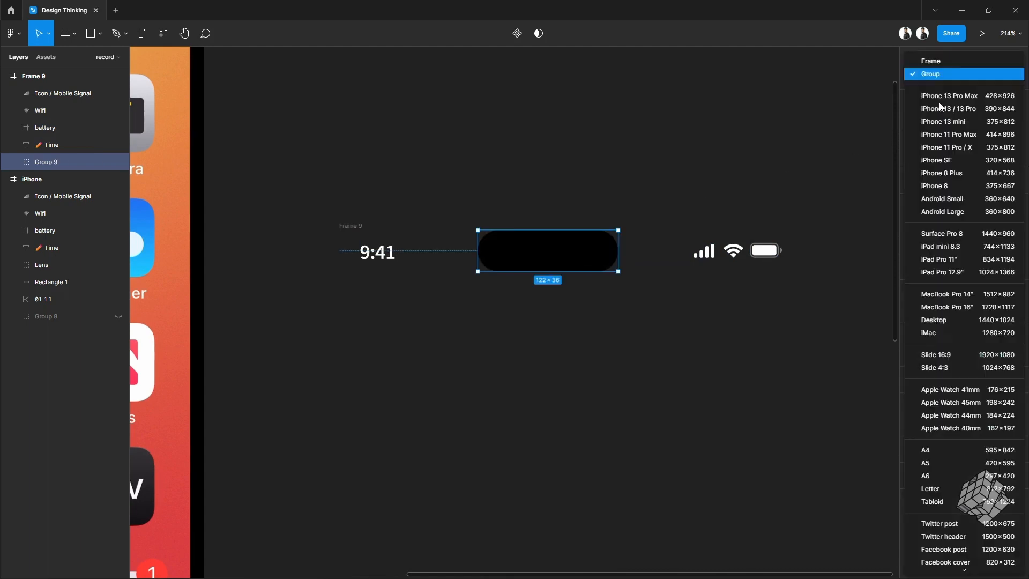
click(935, 61)
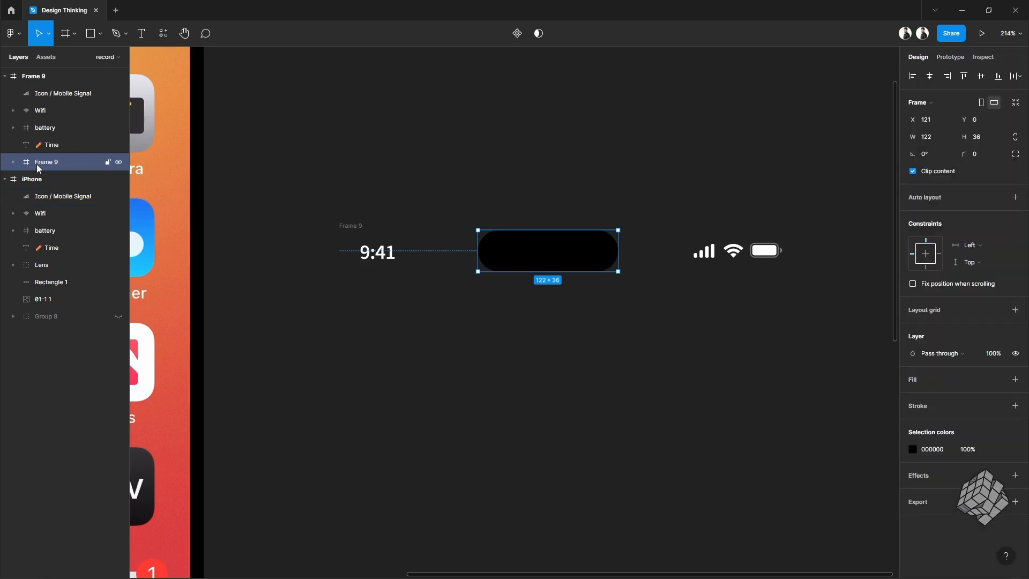
Step: Delete the rectangle inside the new Dynamic Island frame
click(13, 162)
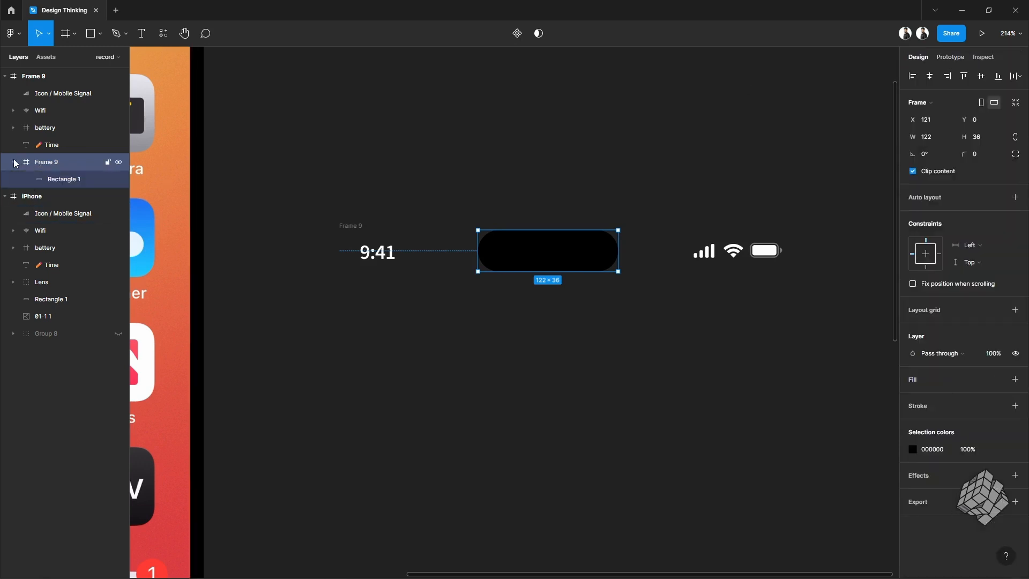
click(72, 180)
key(Delete)
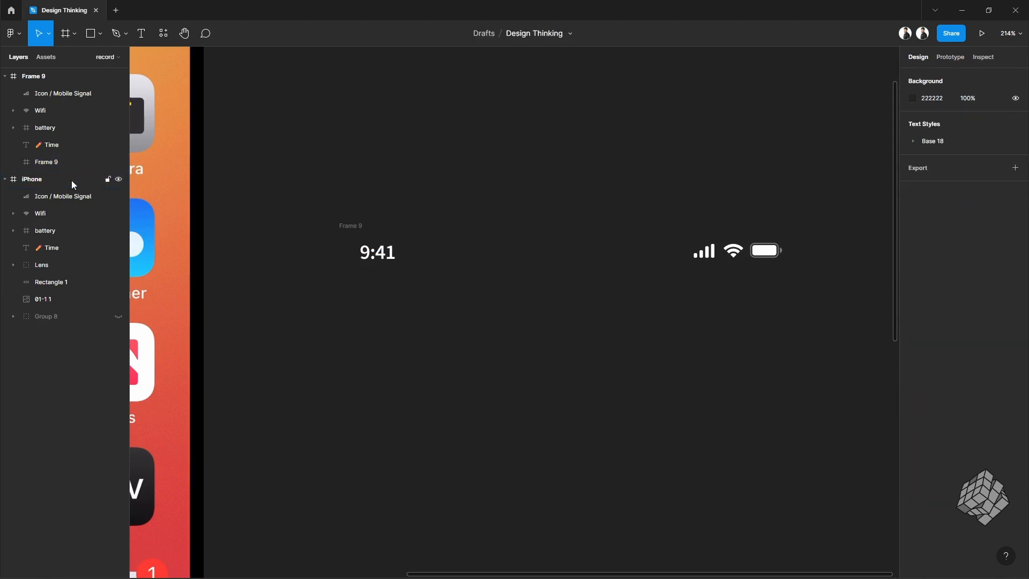
Step: Add a 000000 fill to the Dynamic Island frame
click(72, 165)
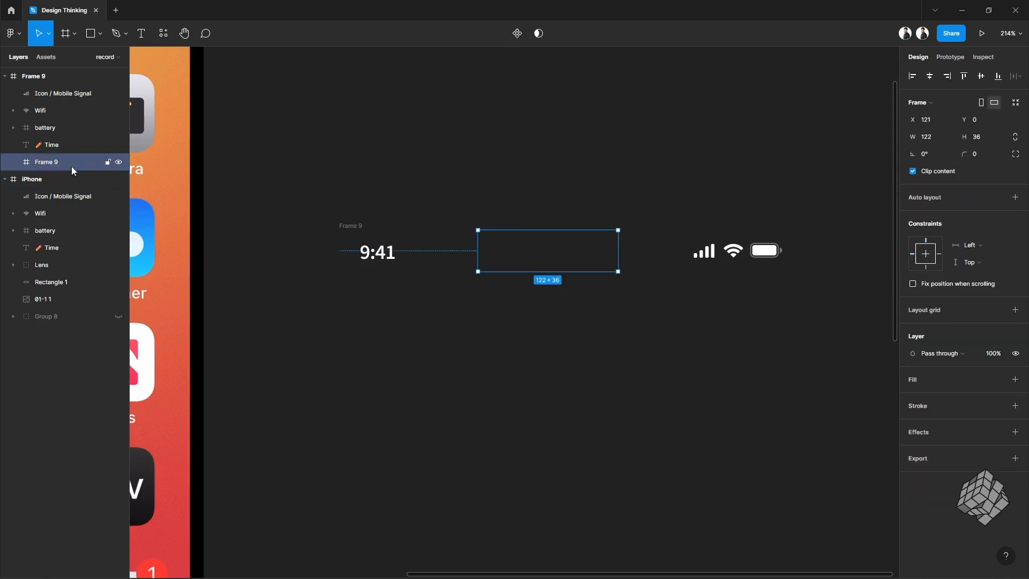
click(934, 381)
click(931, 397)
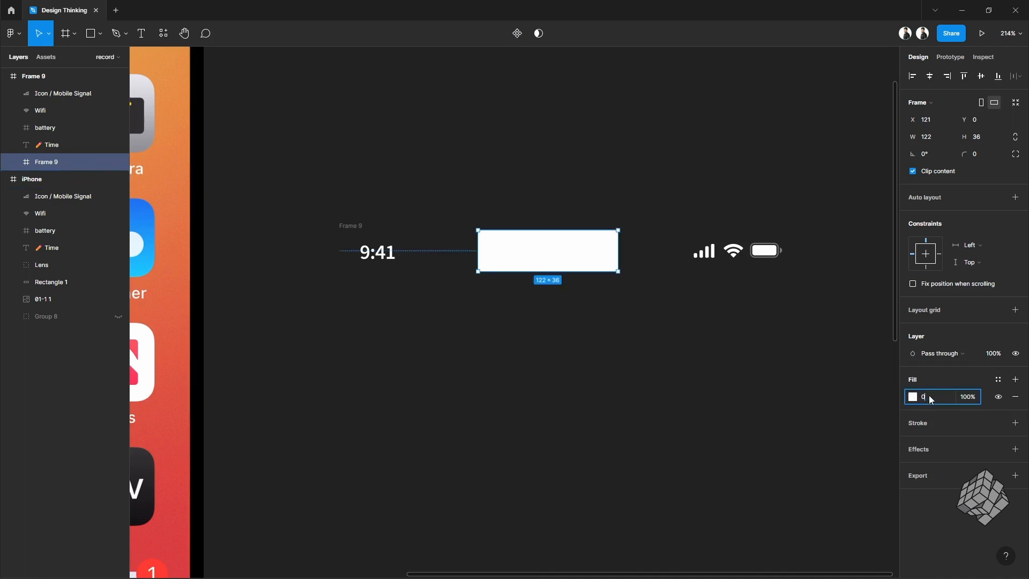
text(000000)
key(Return)
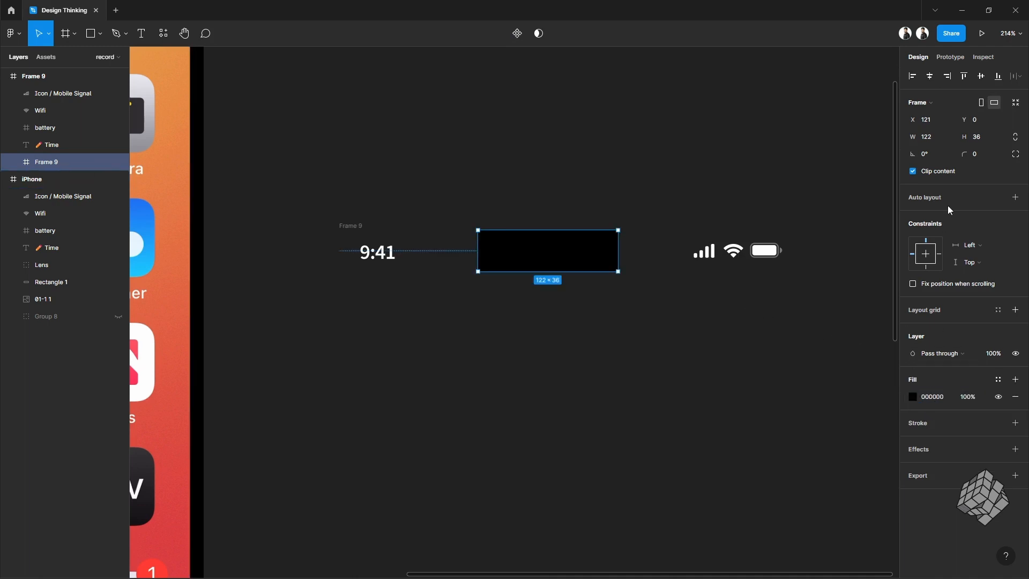
Step: Set the Dynamic Island frame's corner radius to 32
click(988, 157)
text(32)
key(Return)
Step: Nudge the time text 11 px to the left
scroll(557, 255, up, 2)
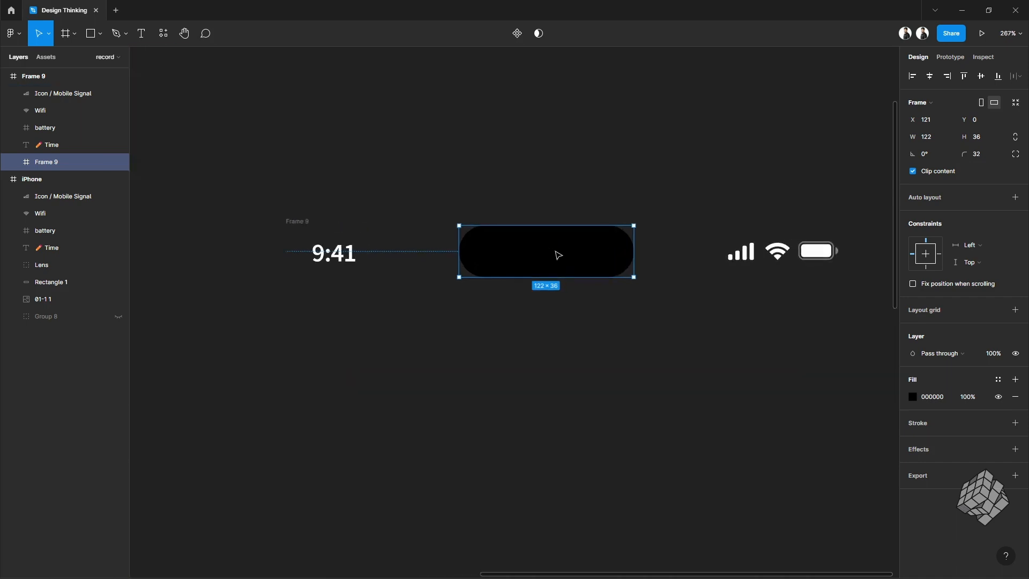
click(349, 262)
shift+click(744, 255)
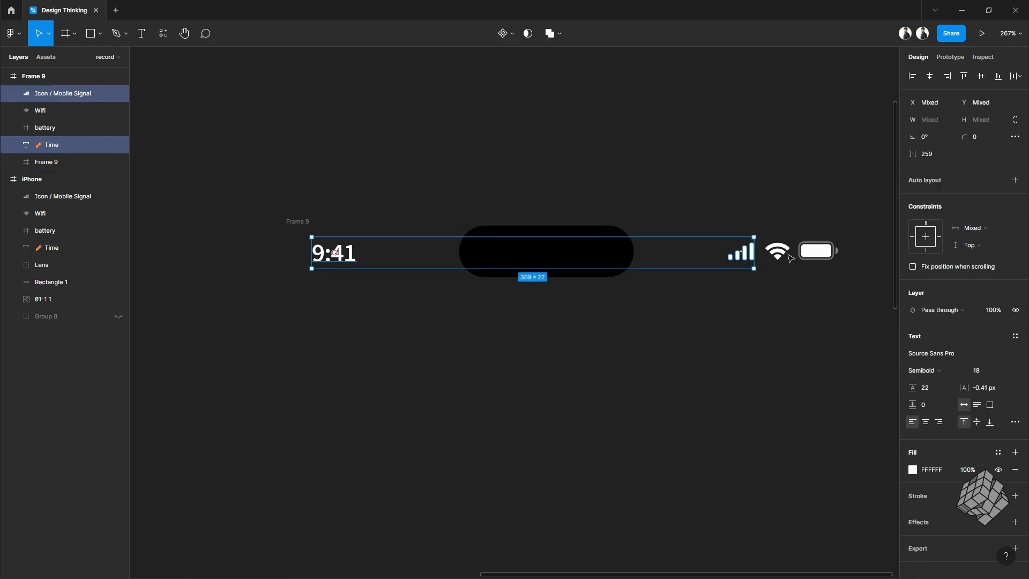
shift+click(782, 255)
click(428, 289)
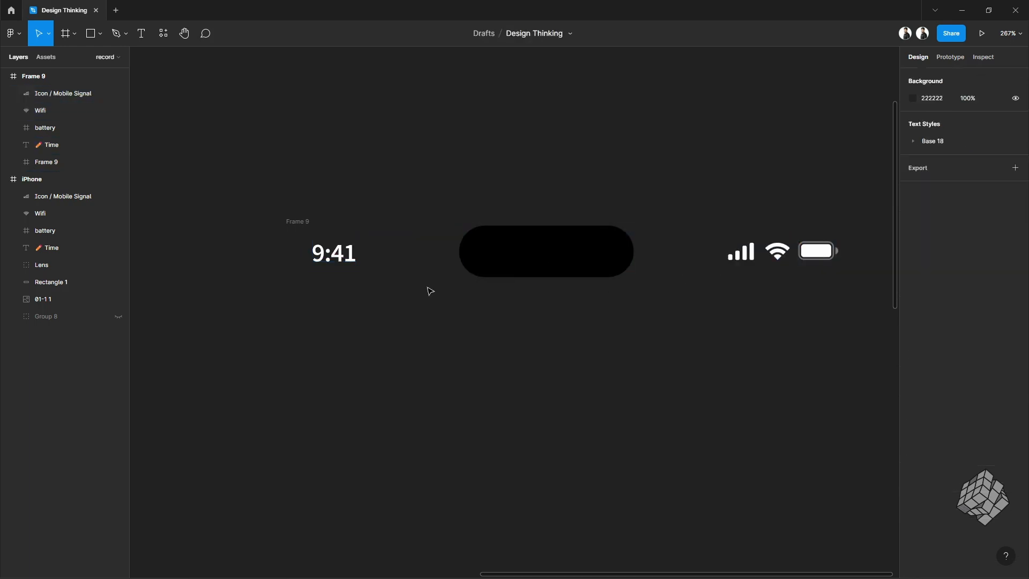
click(331, 256)
key(Left)
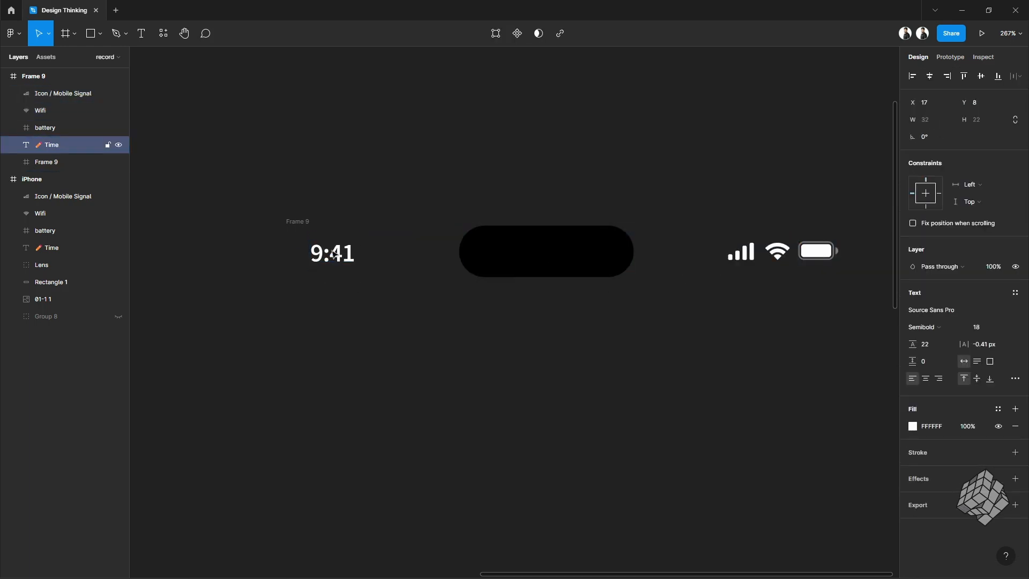
key(shift+Left)
Step: Nudge the signal, Wi-Fi and battery icons 11 px to the right
click(745, 254)
shift+click(778, 252)
shift+click(821, 250)
key(Right)
key(shift+Right)
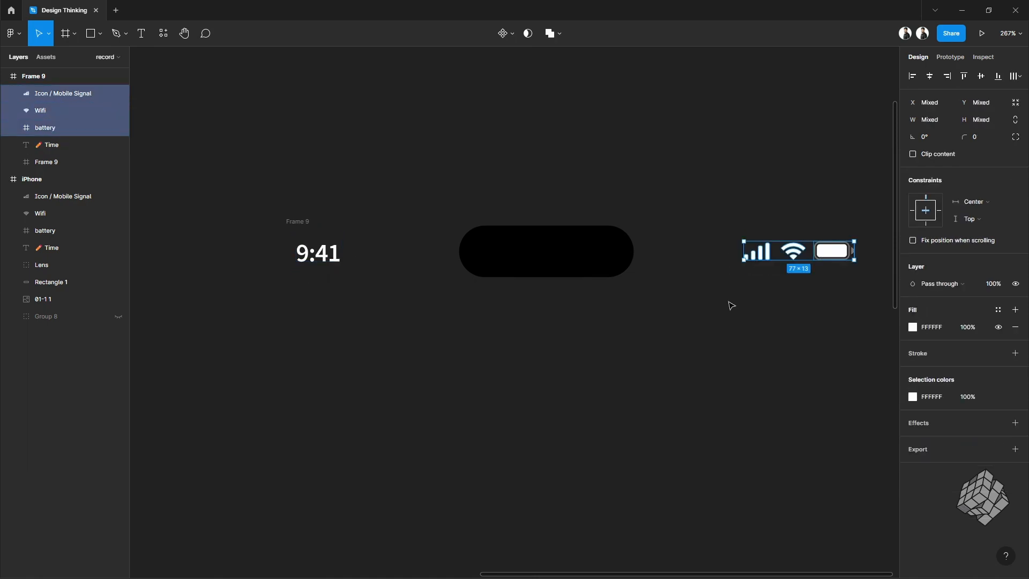
click(731, 305)
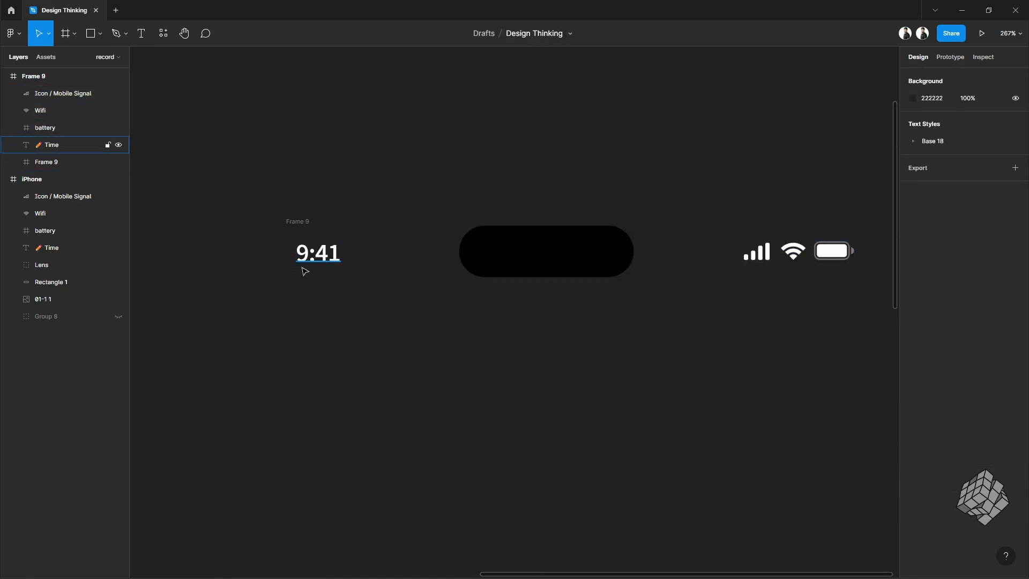
Step: Set the layer opacity of the time, signal, Wi-Fi and battery layers to 0%
click(320, 252)
shift+click(752, 252)
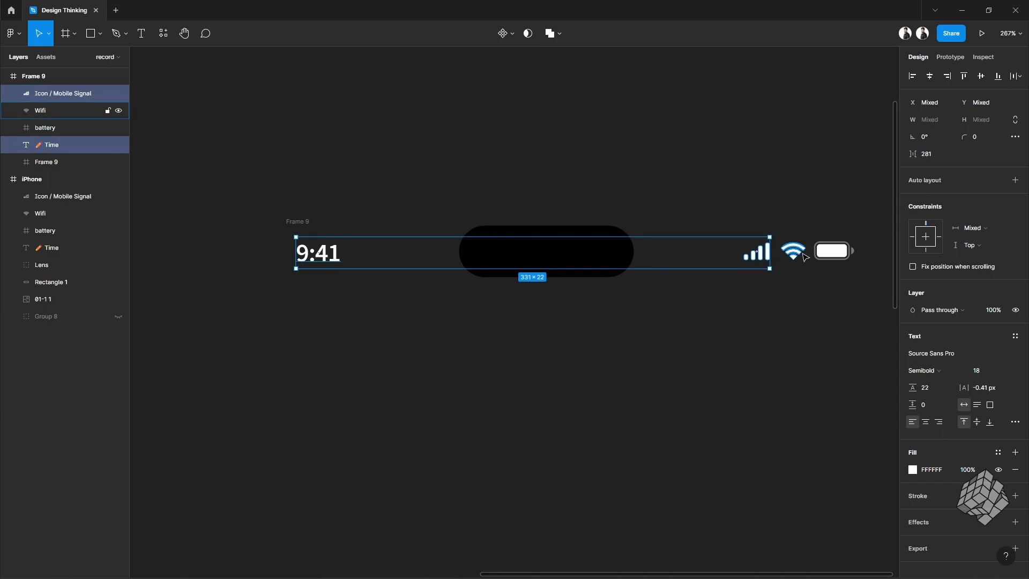
shift+click(792, 251)
shift+click(838, 256)
click(1001, 286)
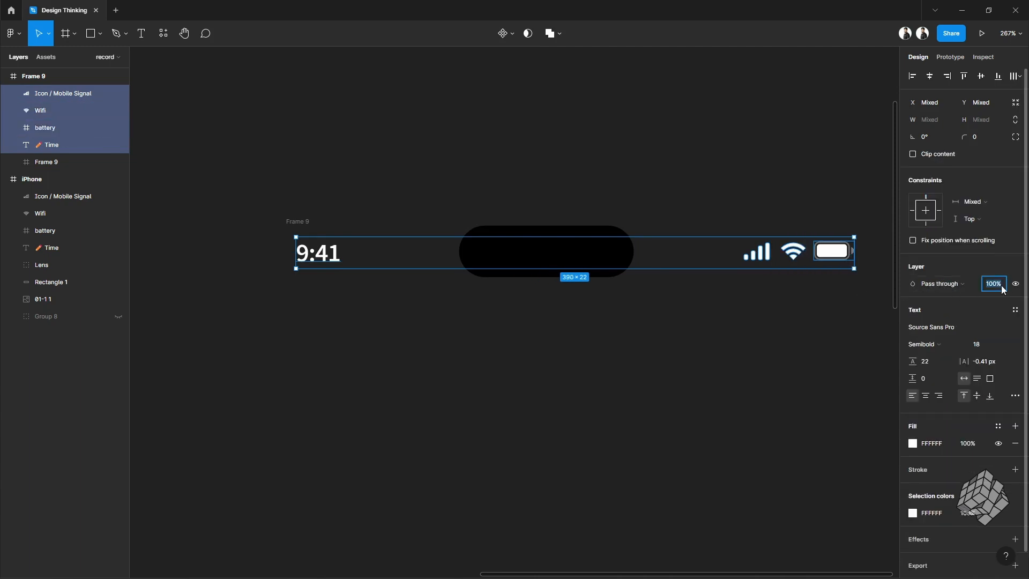
text(0)
key(Return)
Step: Set the Dynamic Island frame's width to 368 and height to 122
click(563, 255)
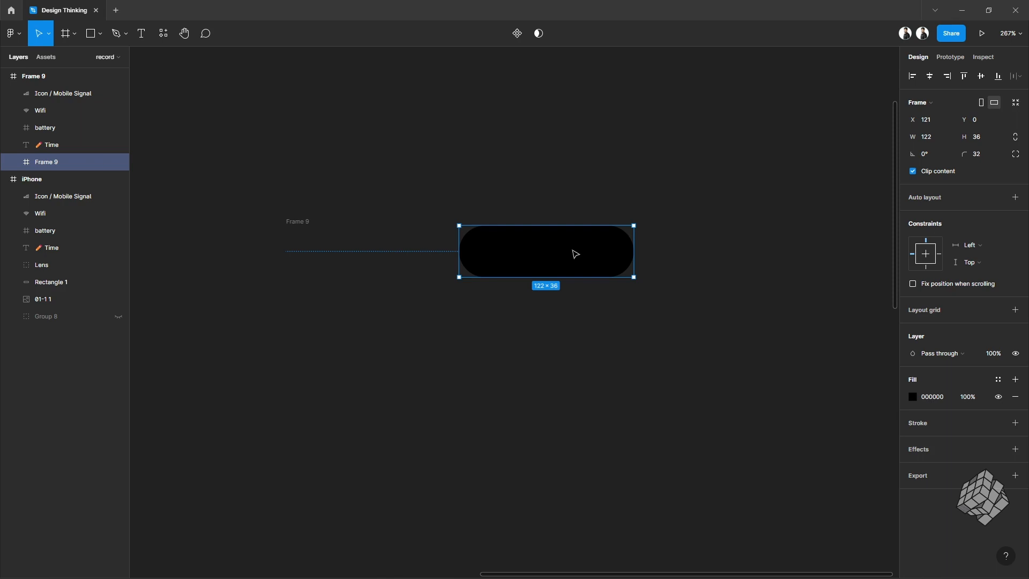
click(947, 139)
text(368)
click(986, 138)
text(122)
key(Return)
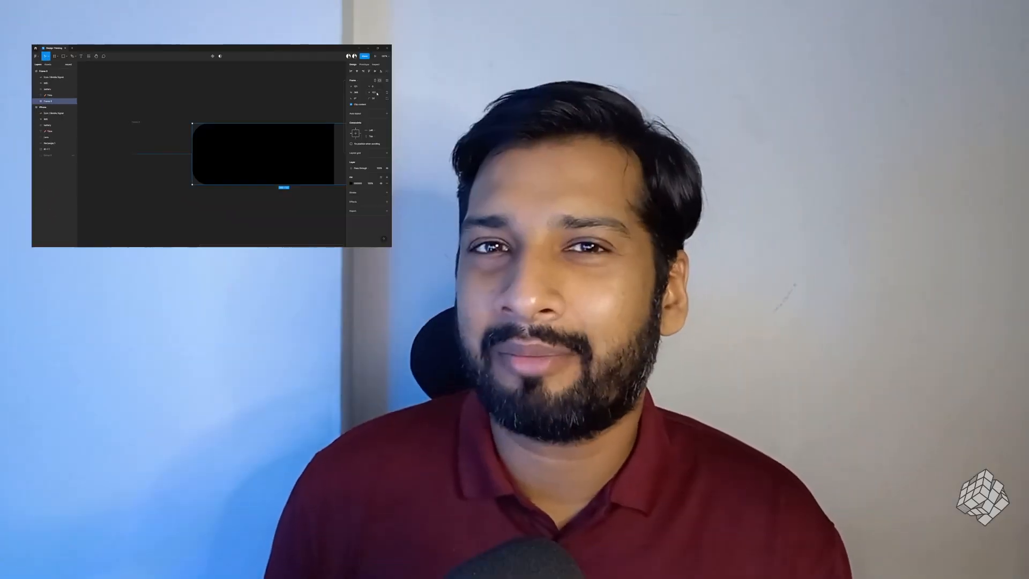
Step: Re-enter the Dynamic Island frame's height as 122
click(377, 94)
text(12)
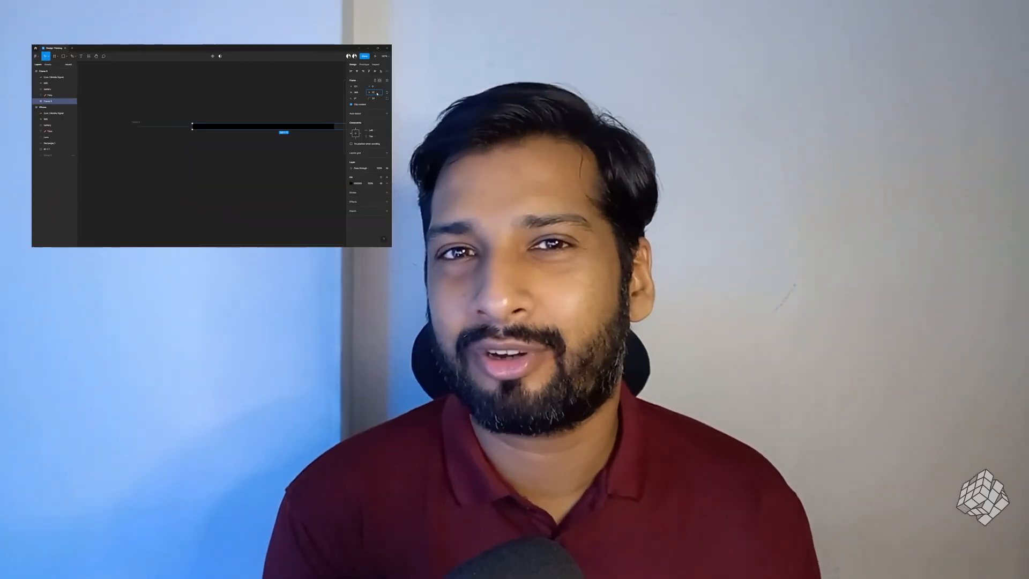
text(2)
key(Return)
click(358, 71)
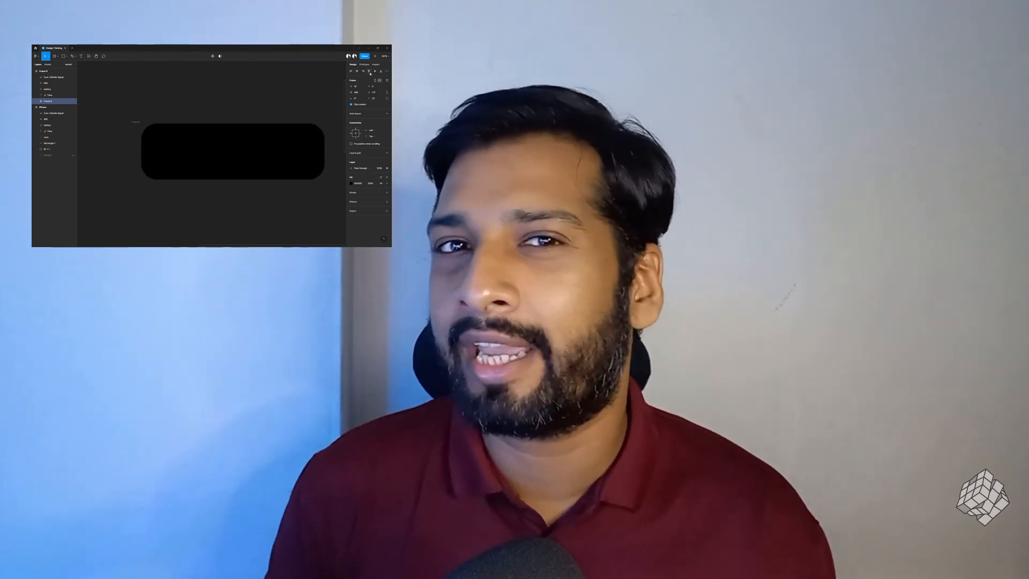
Step: Nudge the enlarged Dynamic Island frame a few pixels down and check its spacing to the status bar layers
drag(198, 135, 198, 137)
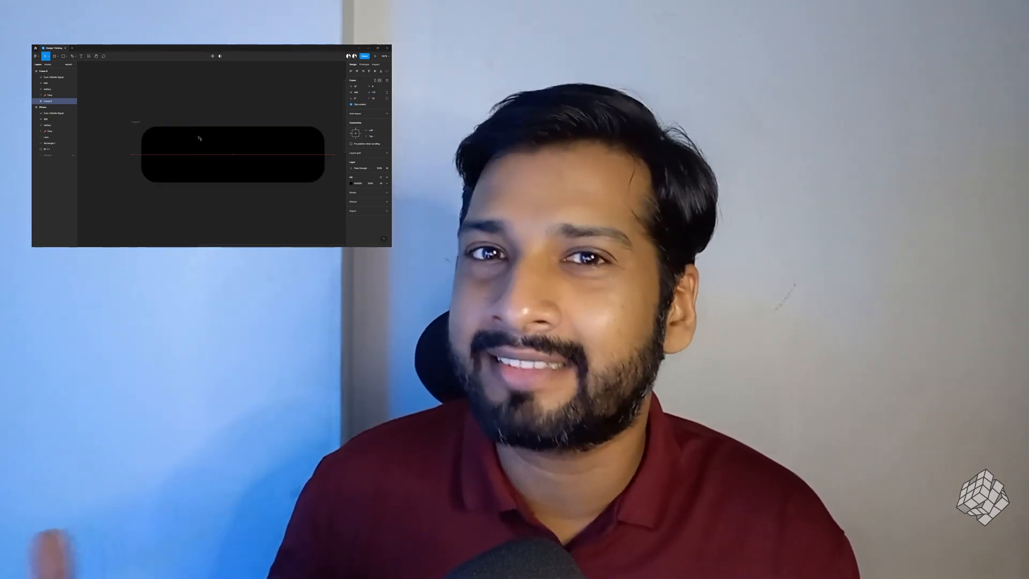
key(alt+Down)
key(alt+Down)
key(alt+Down)
key(alt+Down)
key(alt+Down)
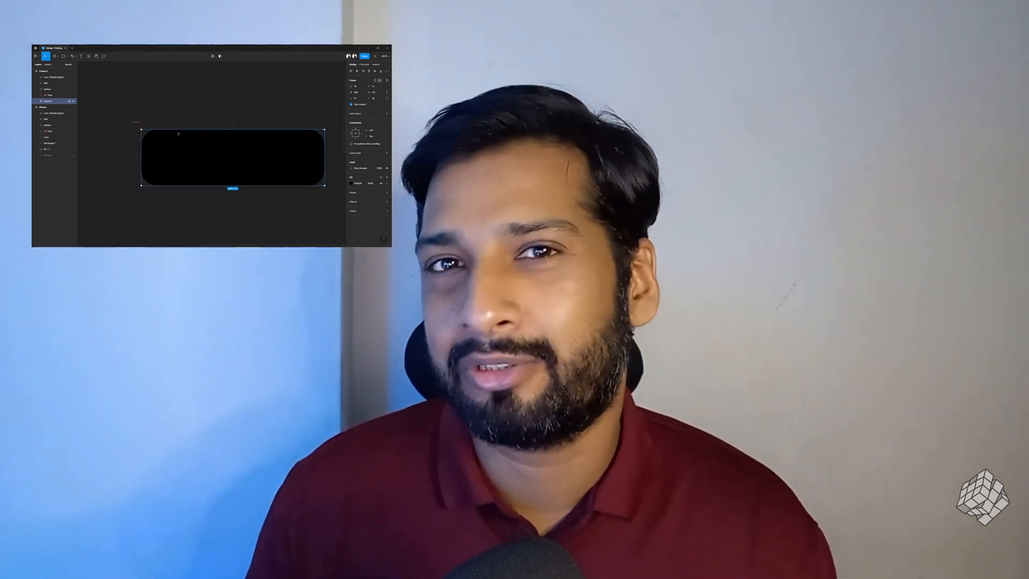
click(56, 77)
shift+click(56, 96)
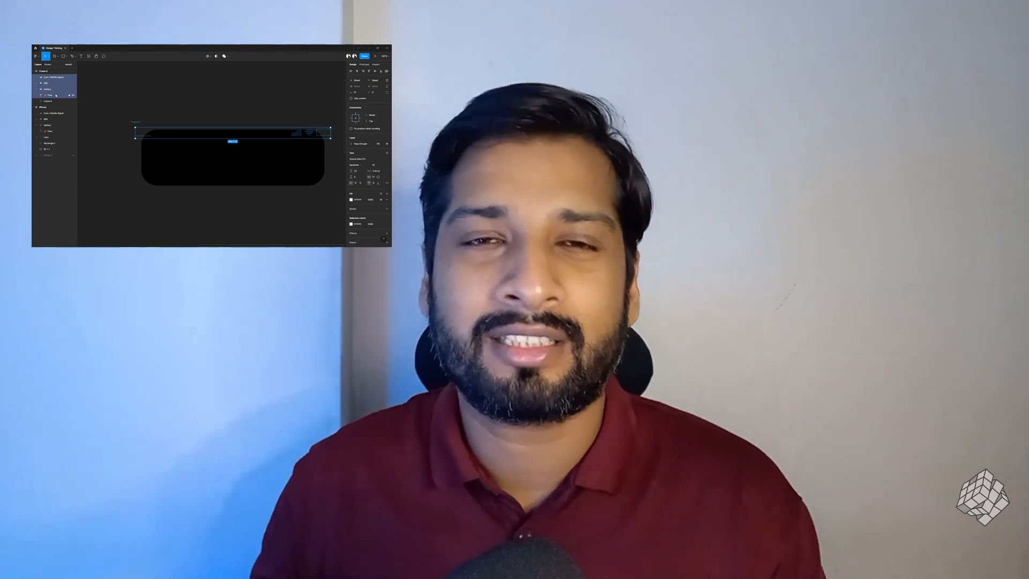
key(alt)
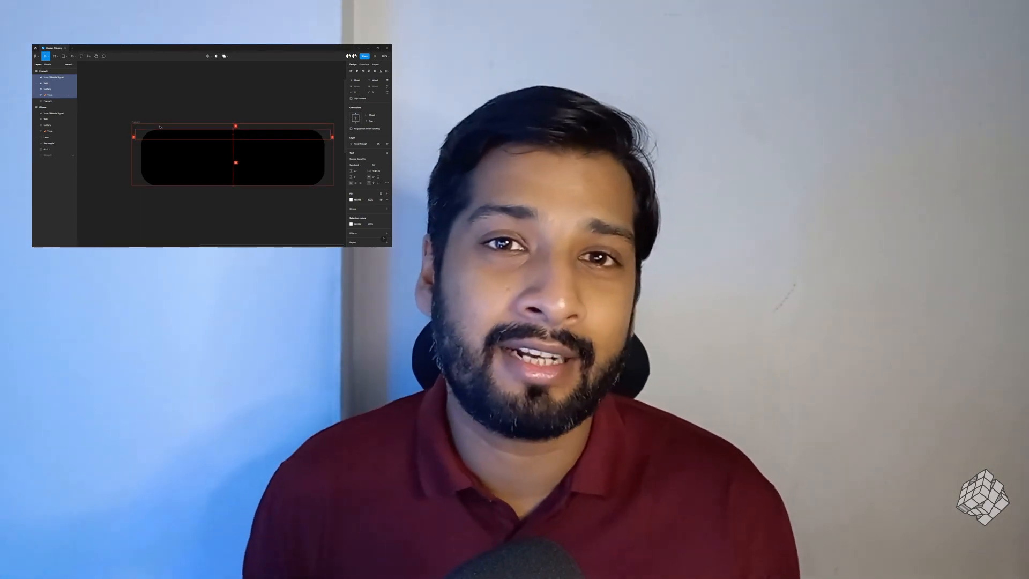
Step: Paste the call card contents — avatar, mobile label, caller name, info icon and call buttons — into the island frame
click(256, 165)
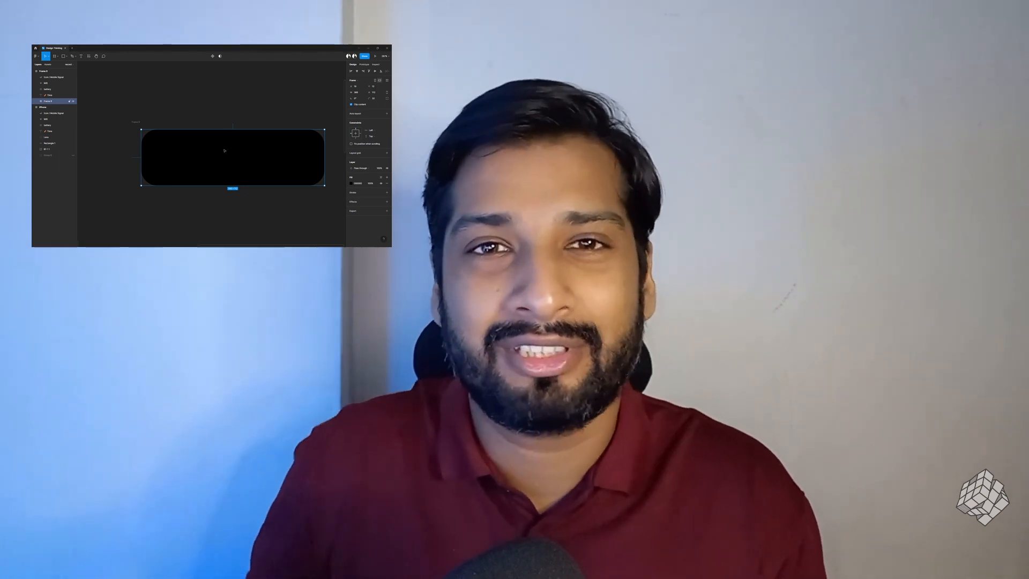
key(ctrl+v)
click(226, 150)
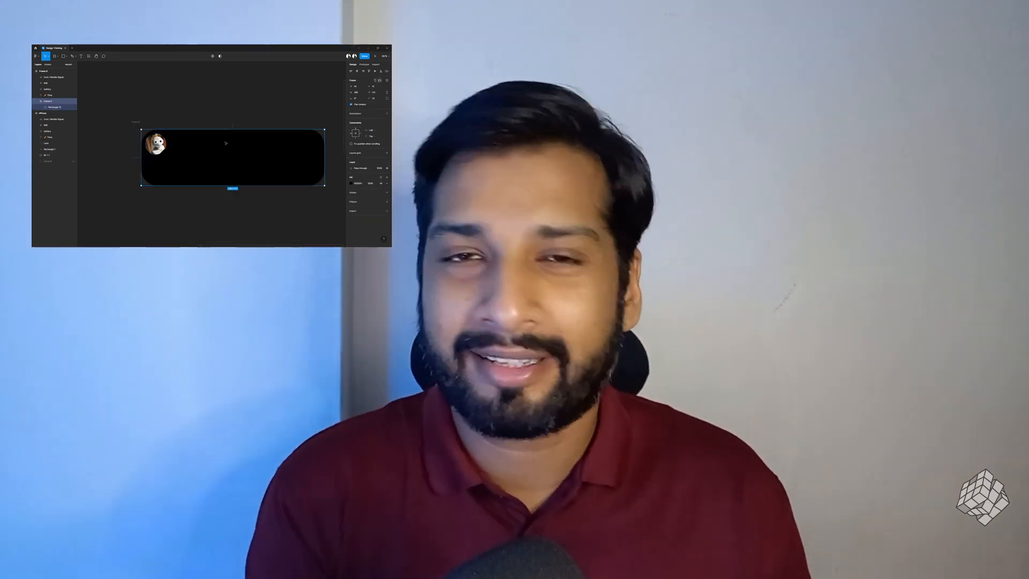
key(ctrl+v)
key(ctrl+v)
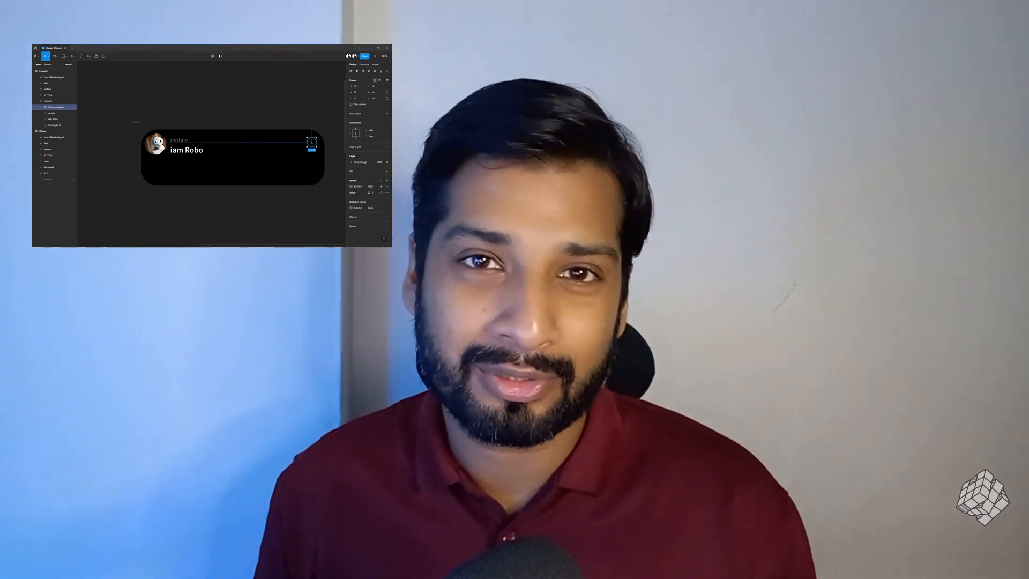
key(ctrl+v)
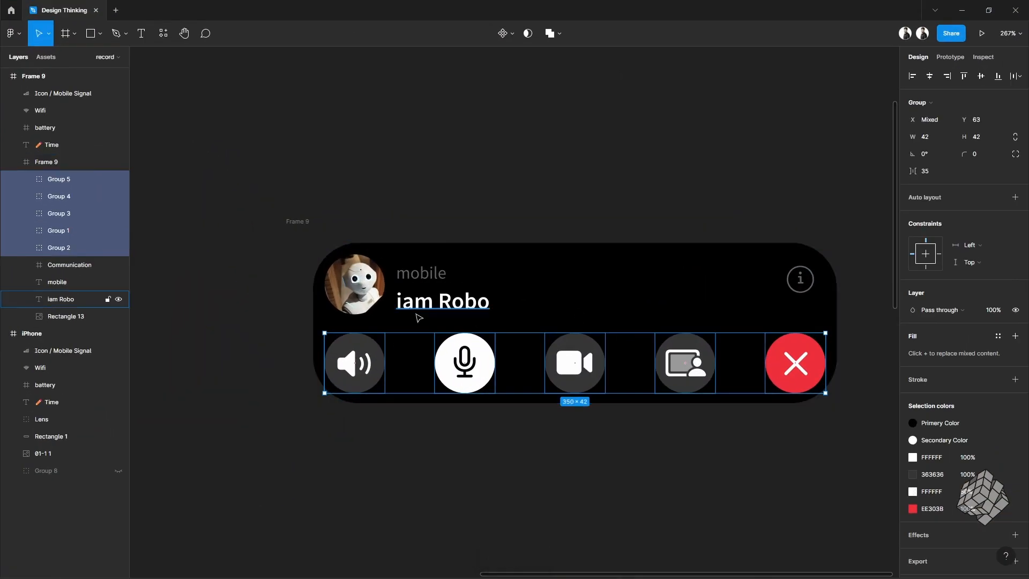
Step: Rename the status bar frame to island
double_click(306, 220)
text(island)
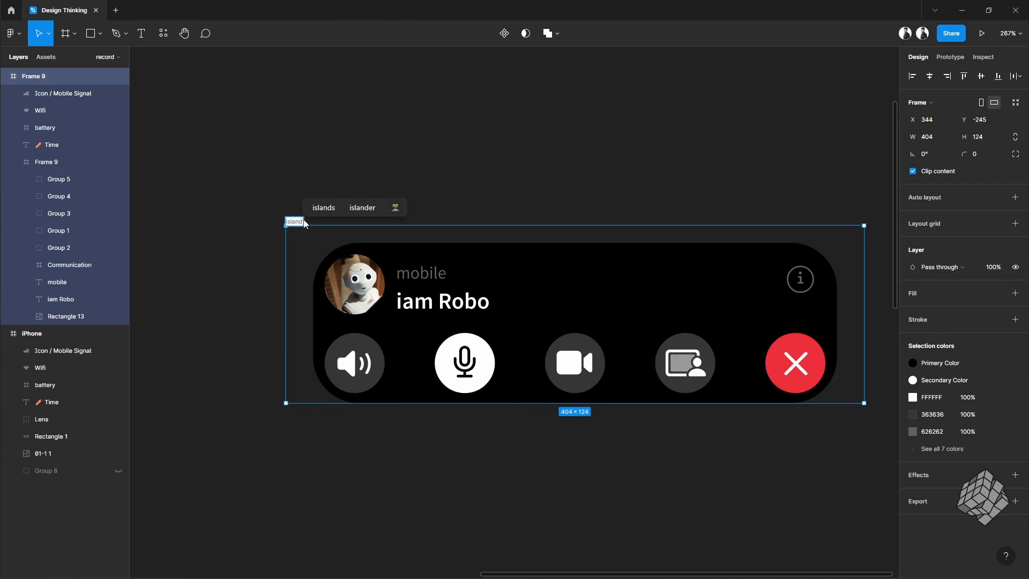
click(520, 163)
Step: Turn the island frame into a component and add a second variant
scroll(348, 163, down, 2)
click(307, 208)
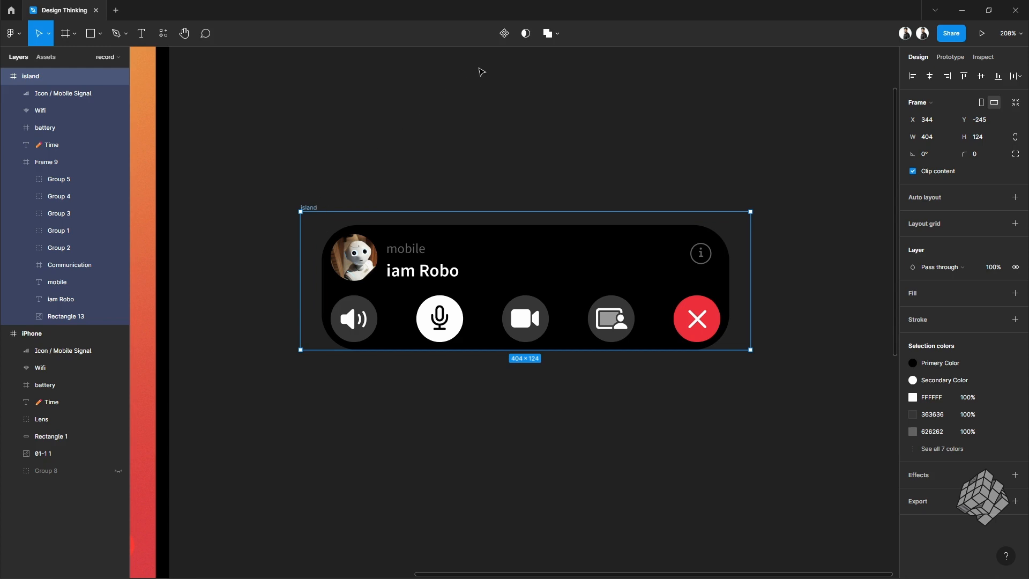
click(506, 34)
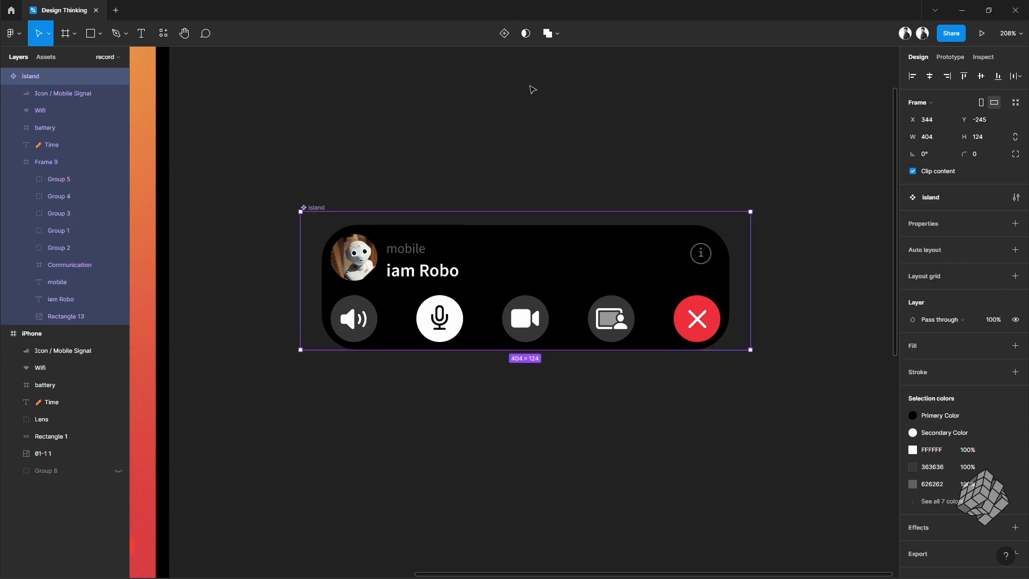
click(509, 41)
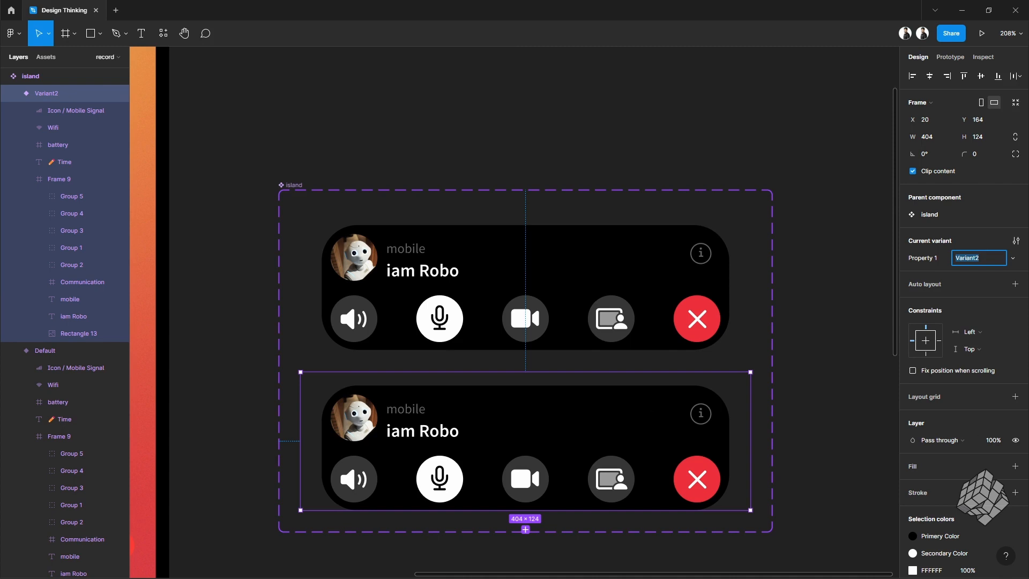
Step: Select the five call buttons in the new variant and set their spacing to 4
click(362, 322)
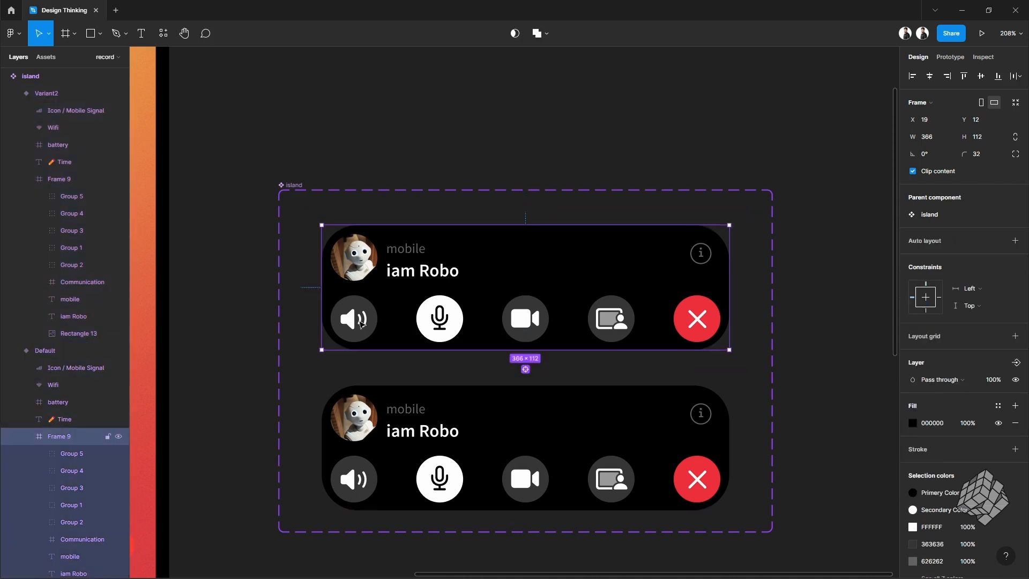
click(361, 322)
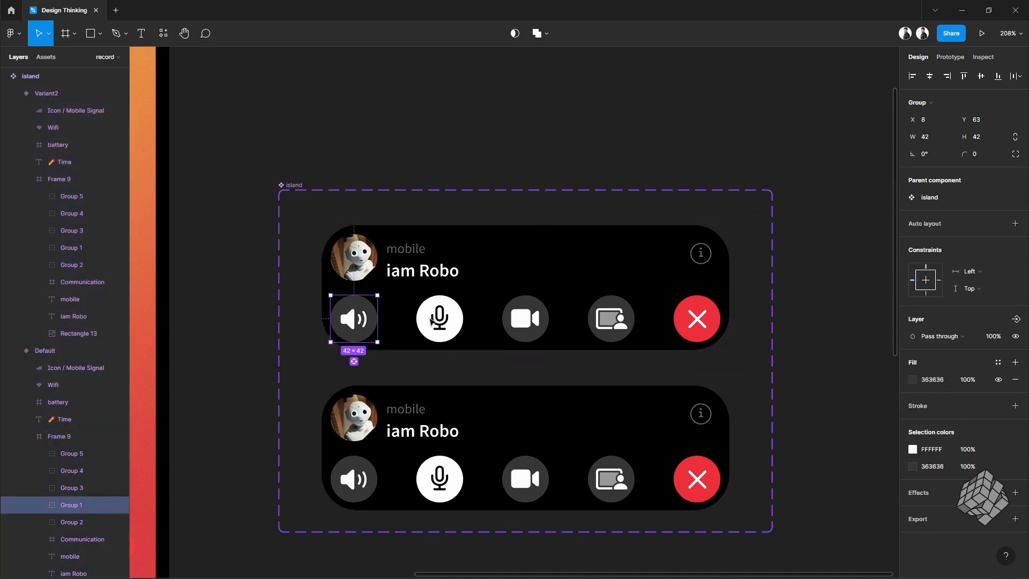
shift+click(438, 324)
shift+click(524, 323)
shift+click(601, 321)
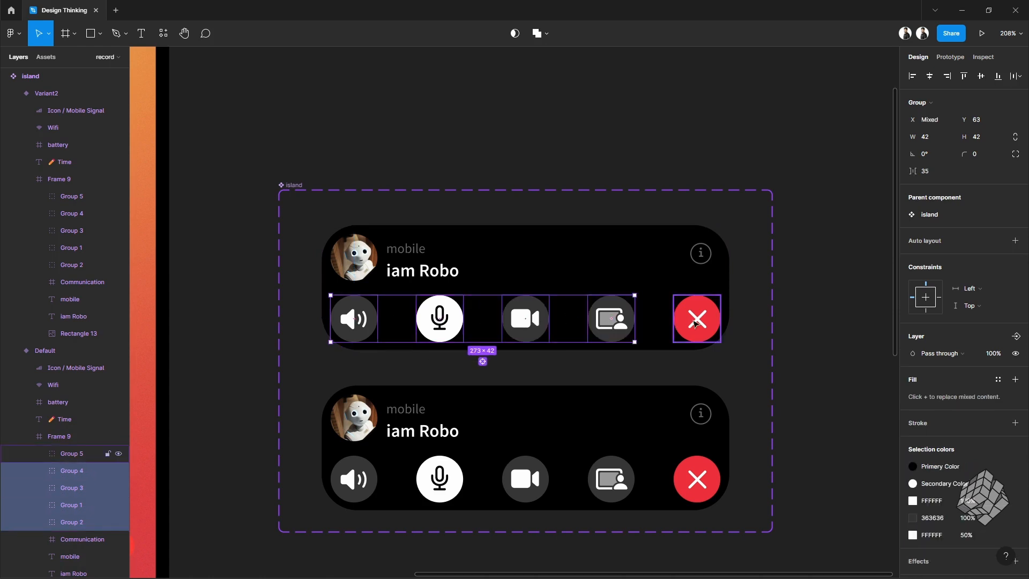
shift+click(696, 320)
click(942, 172)
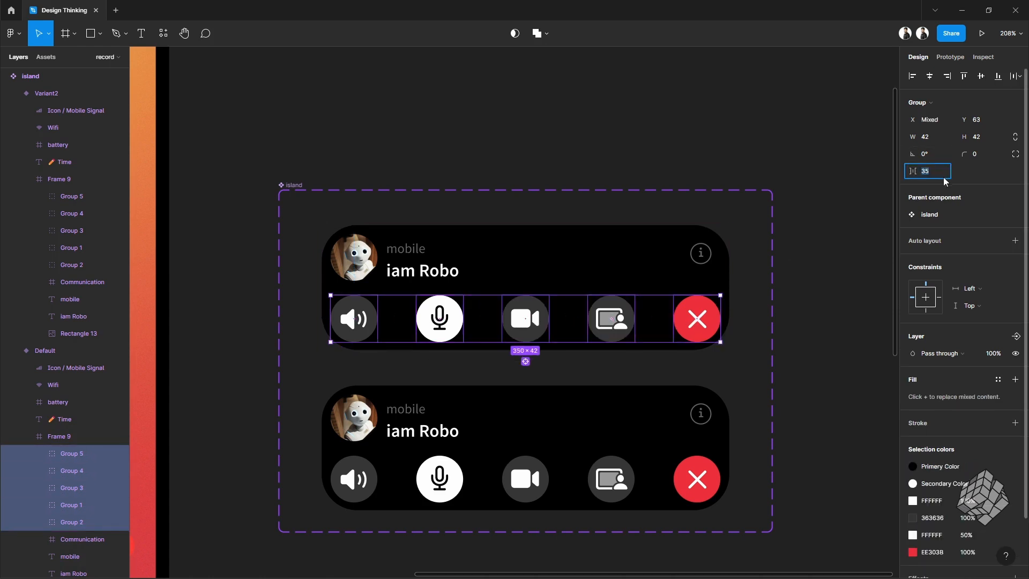
text(4)
key(Return)
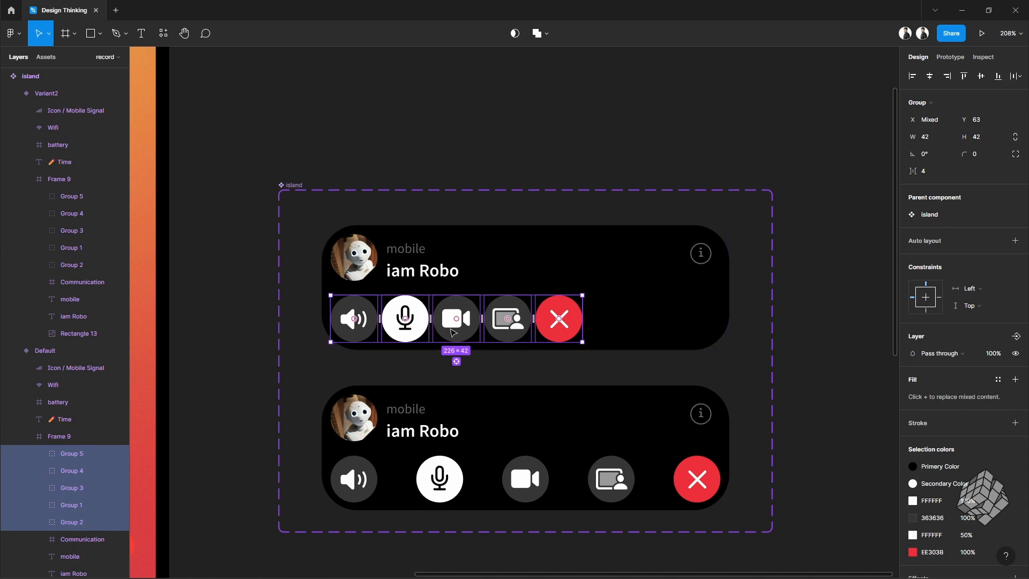
Step: Move the button row up into the middle of the island and set its layer opacity to 0%
drag(494, 331, 533, 305)
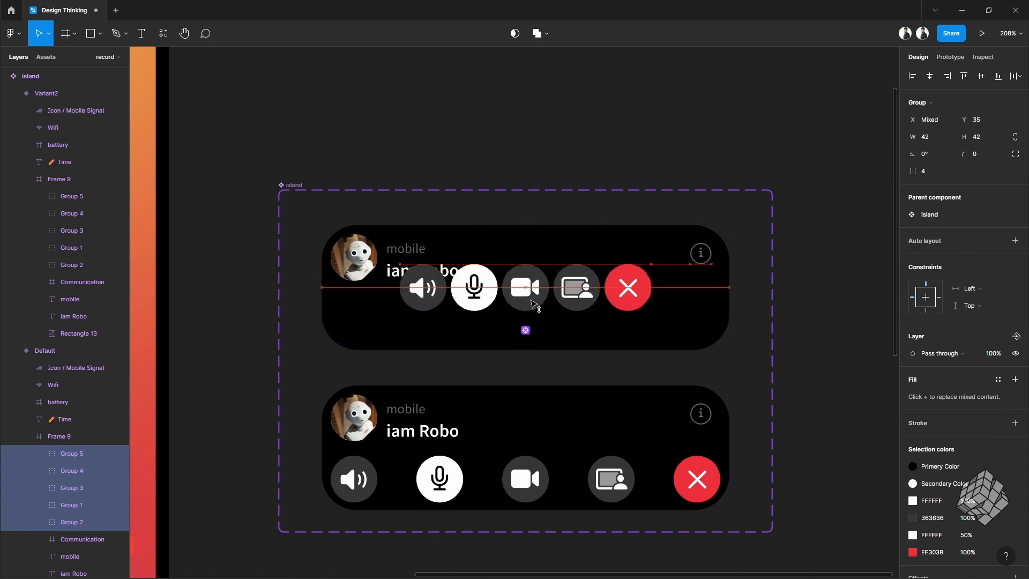
click(990, 355)
text(0)
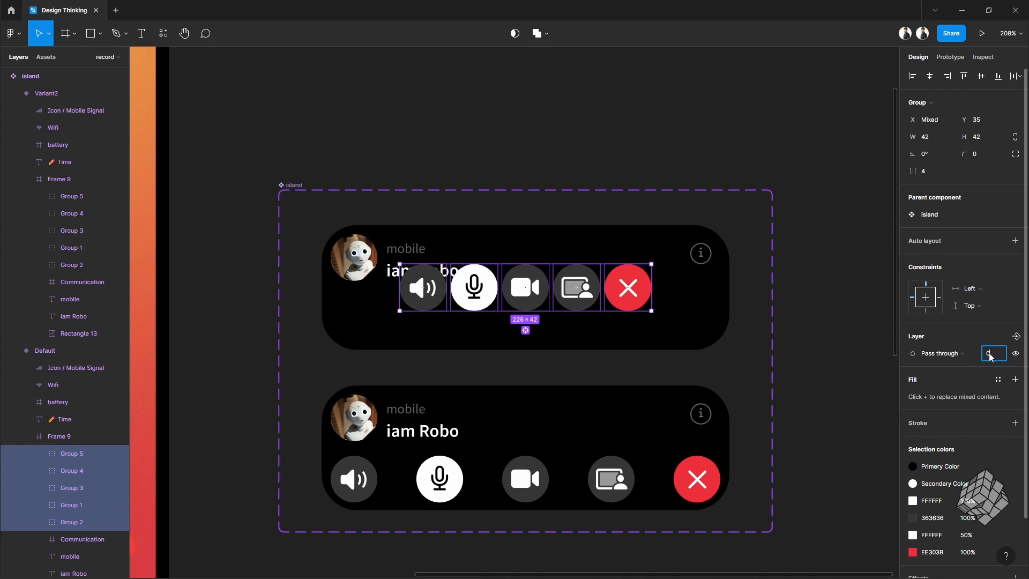
key(Return)
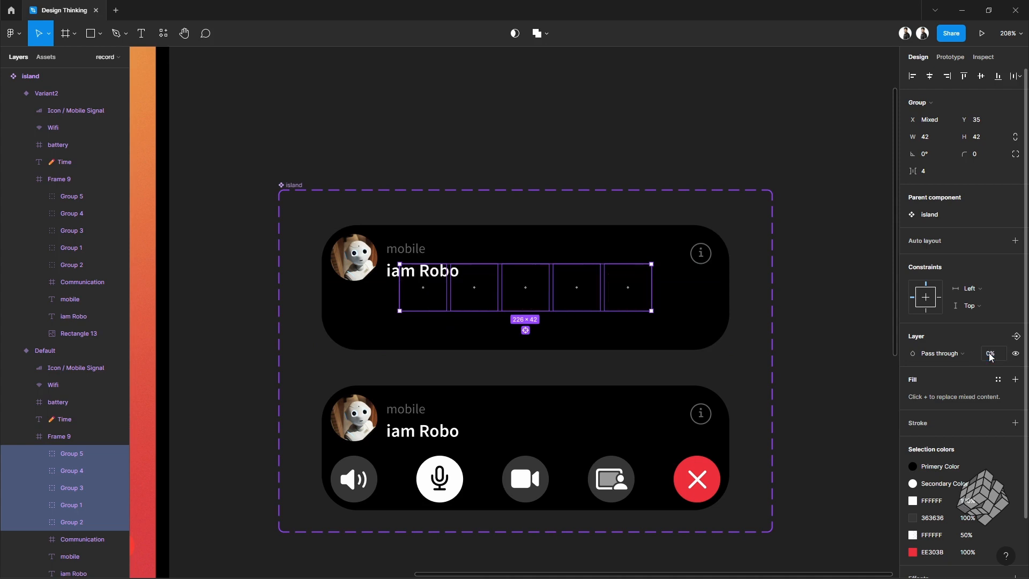
Step: Delete the info icon, caller name, mobile label and avatar from the new variant
click(700, 261)
key(Delete)
ctrl+click(397, 269)
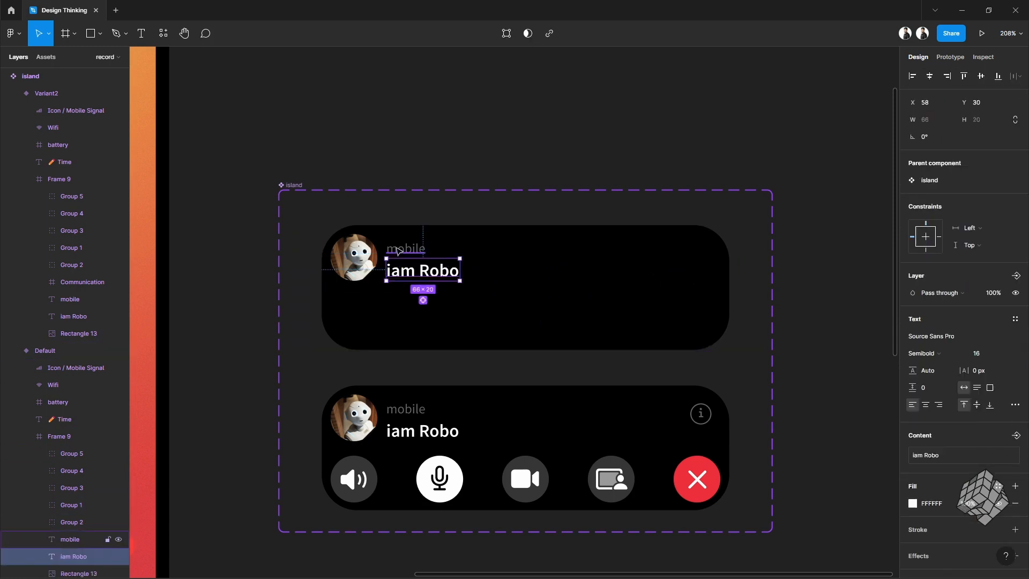
shift+click(398, 251)
shift+click(363, 260)
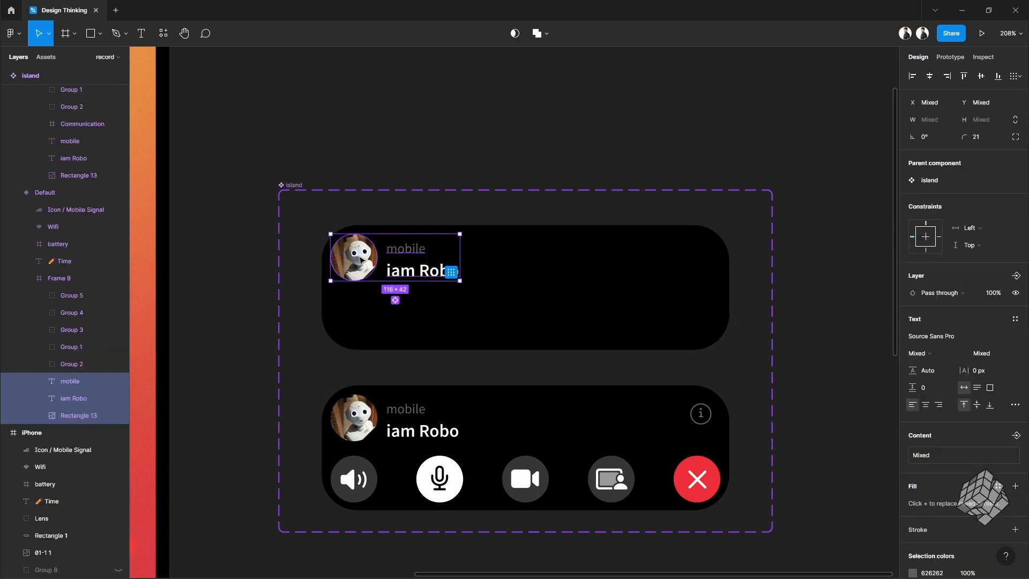
key(Delete)
Step: Resize the variant's inner island frame to 294 by 36 and centre it horizontally
click(524, 266)
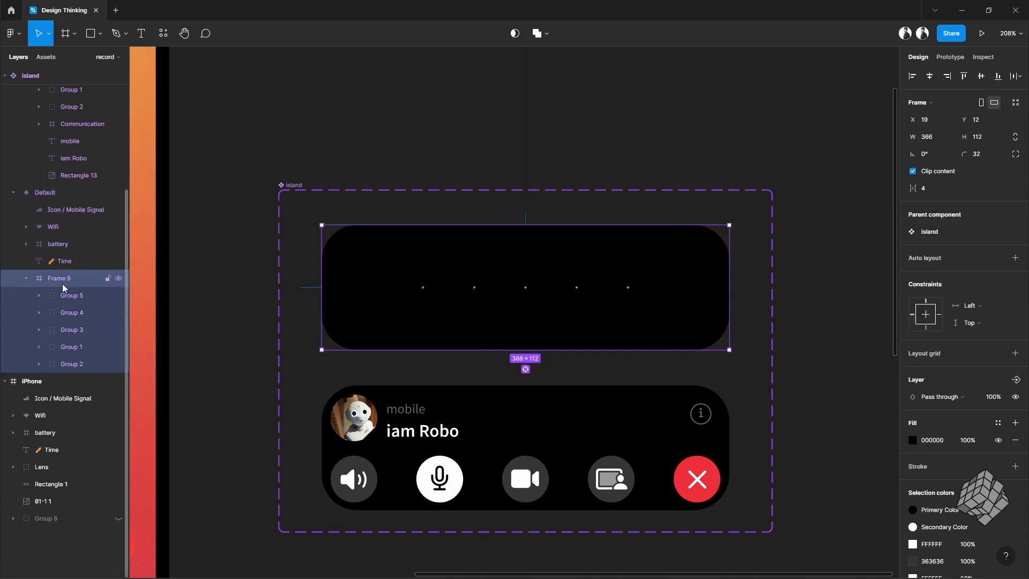
click(991, 139)
text(36)
key(Return)
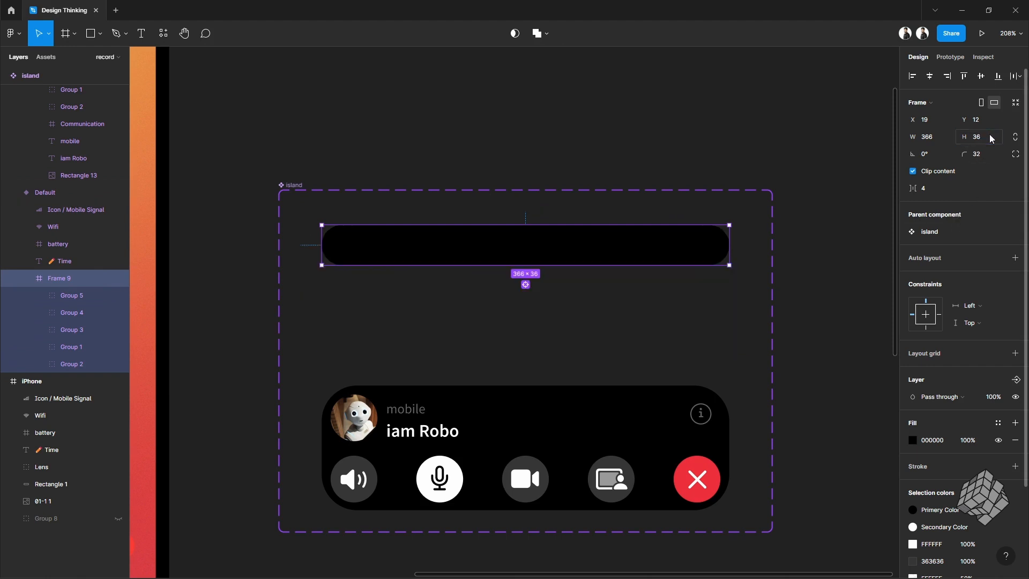
click(939, 138)
text(294)
key(Return)
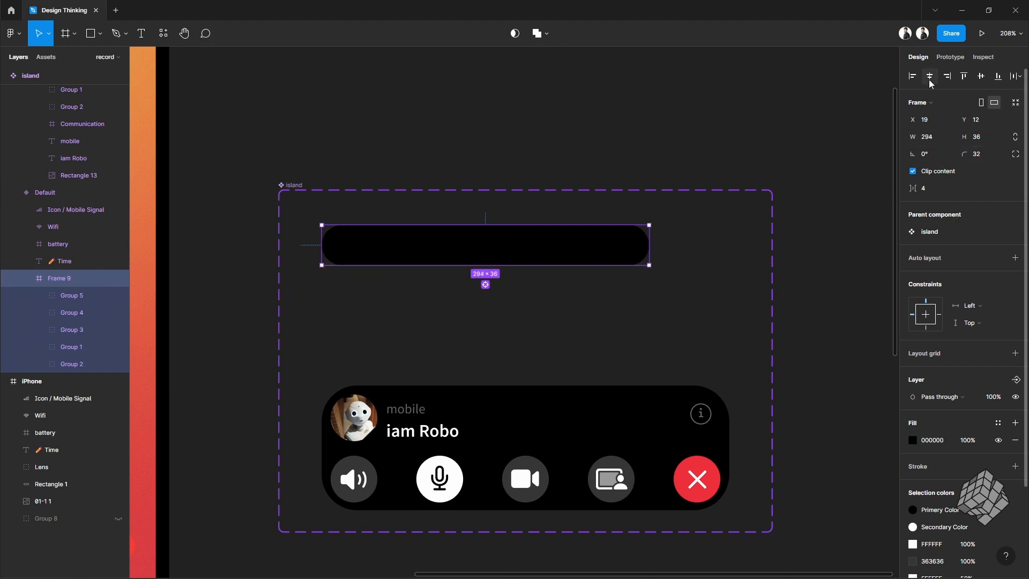
click(930, 76)
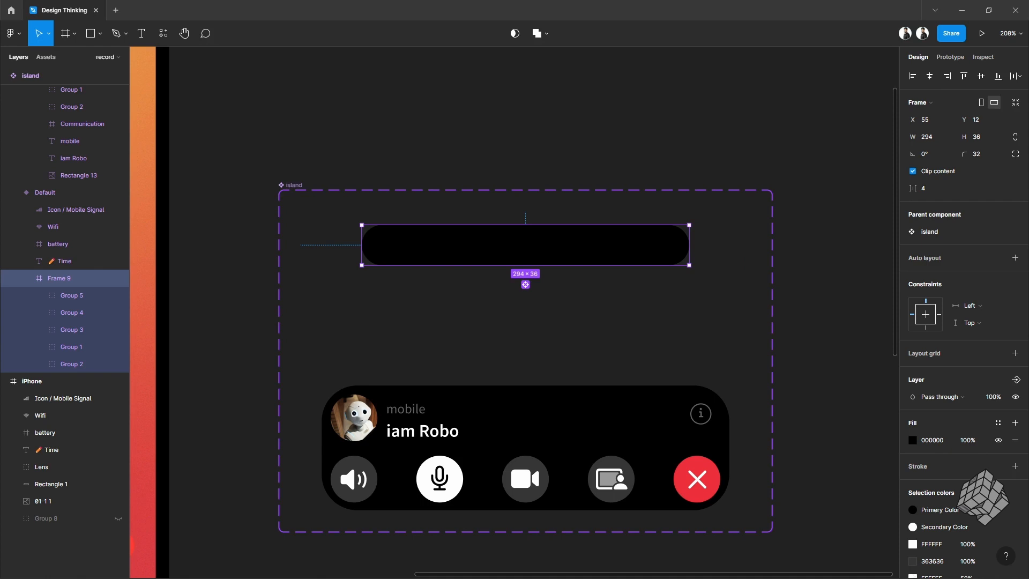
Step: Paste the phone icon, call timer and sound bar into the shrunk island frame
key(ctrl+v)
scroll(563, 294, up, 2)
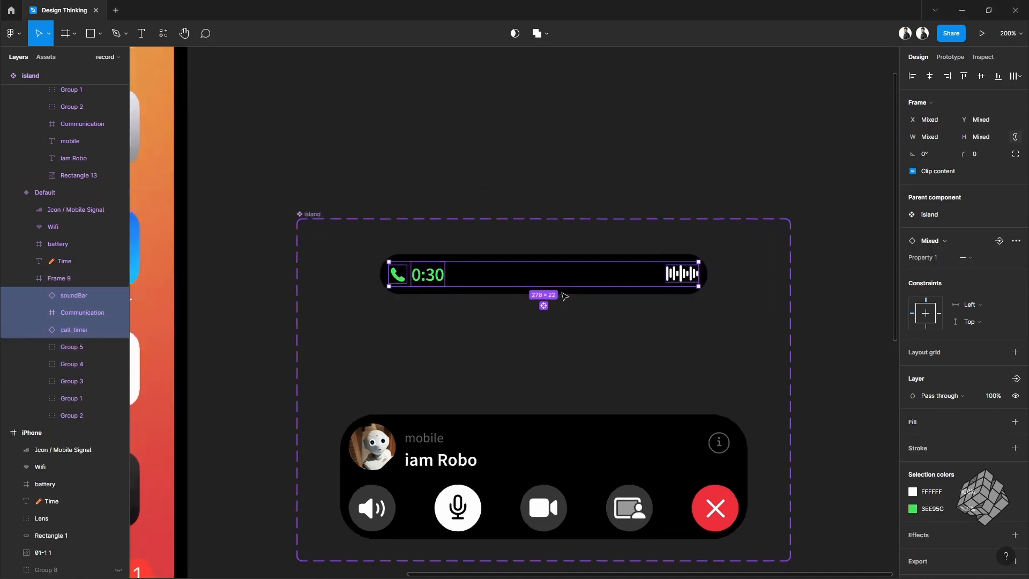
click(25, 278)
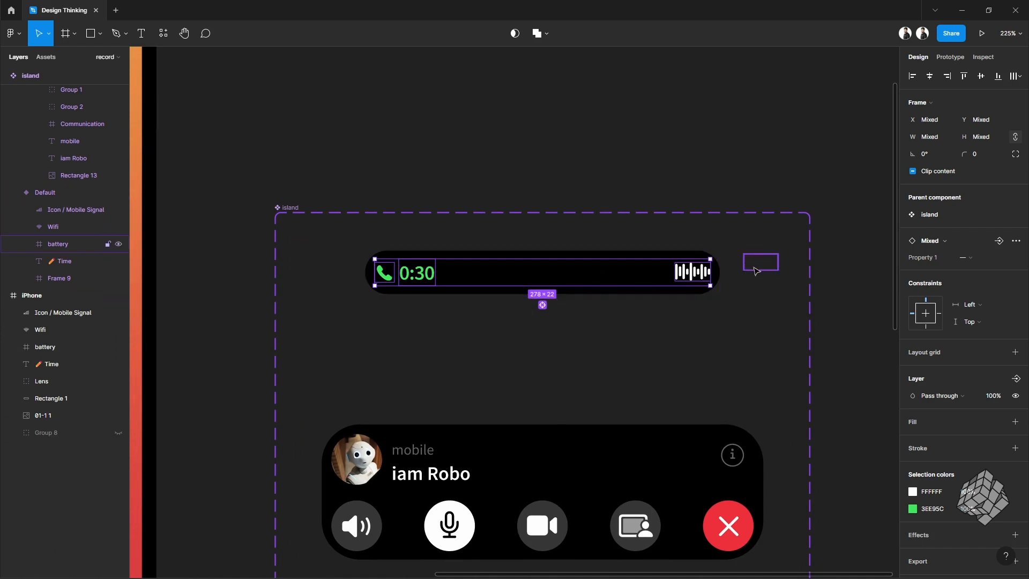
Step: Set the battery icon's layer opacity in the new variant to 100%
drag(724, 259, 760, 275)
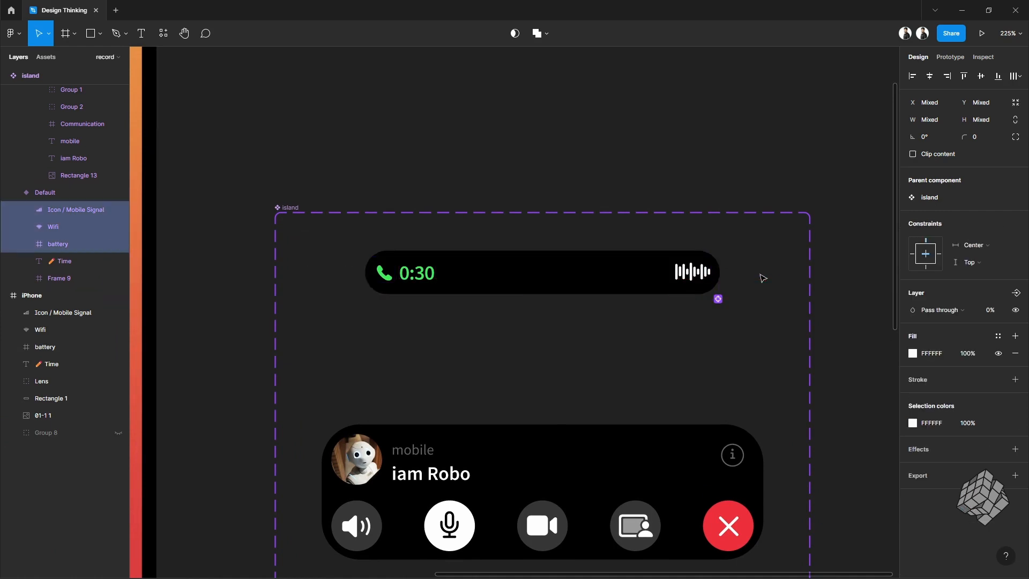
scroll(756, 277, up, 5)
click(750, 276)
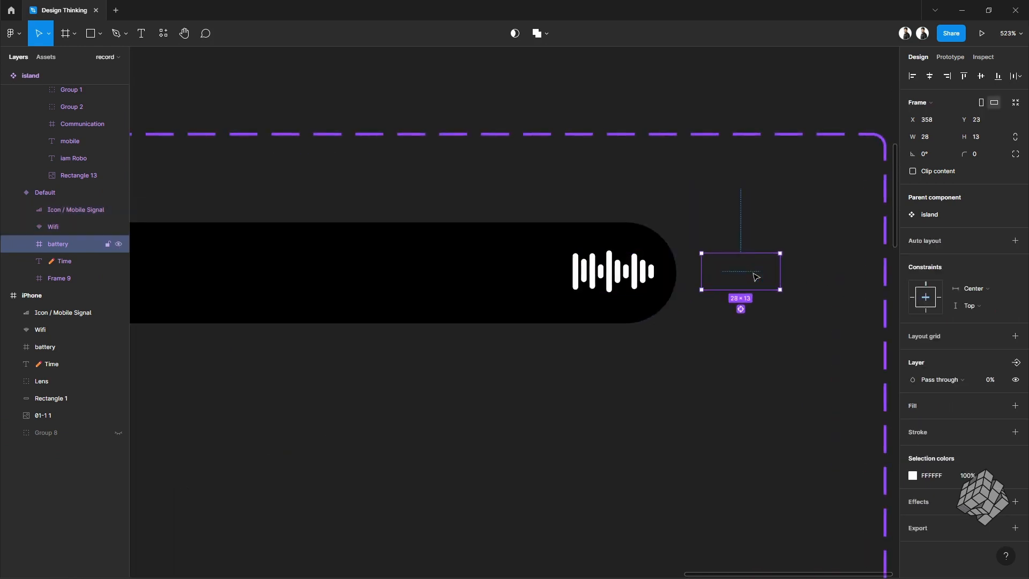
click(989, 382)
text(100)
key(Return)
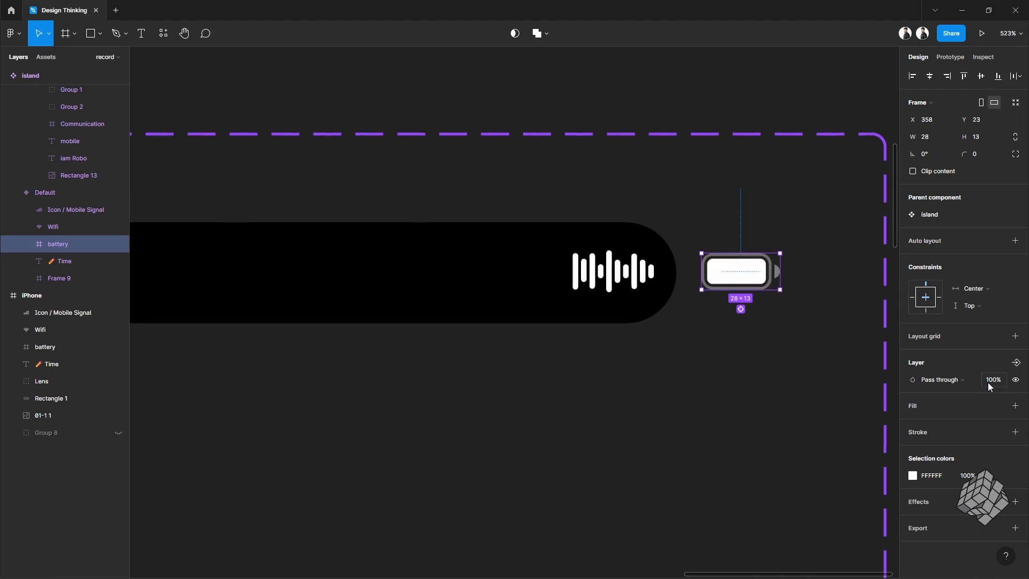
Step: Move the time text down and to the right, to about X 18 and Y 19
scroll(884, 325, down, 5)
scroll(339, 293, up, 3)
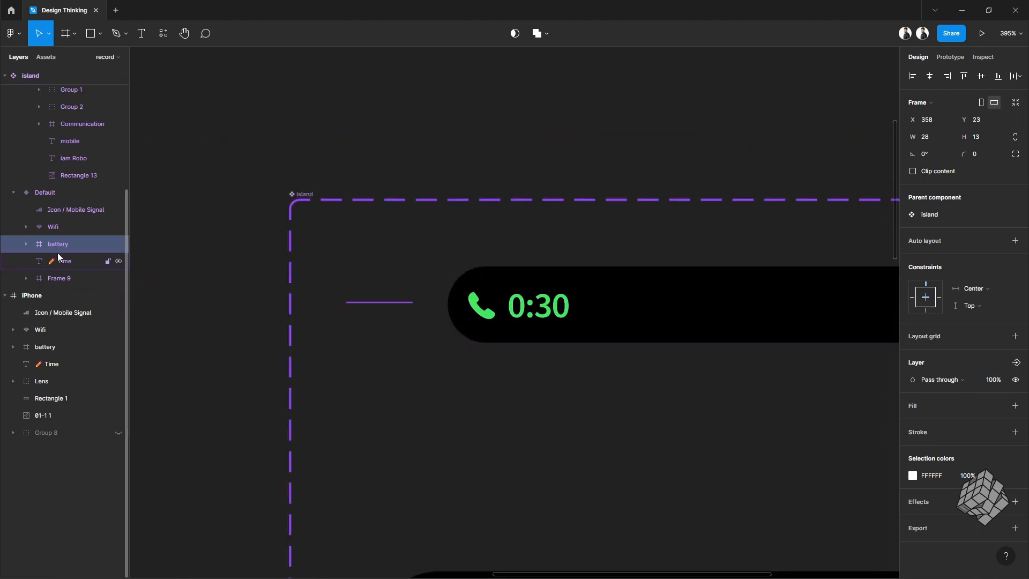
click(73, 262)
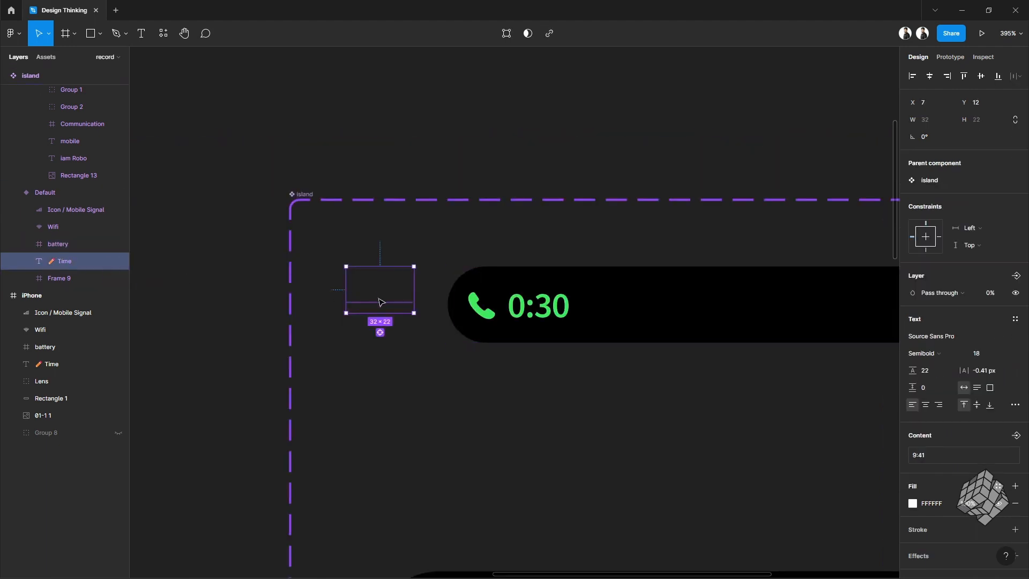
drag(379, 293, 385, 309)
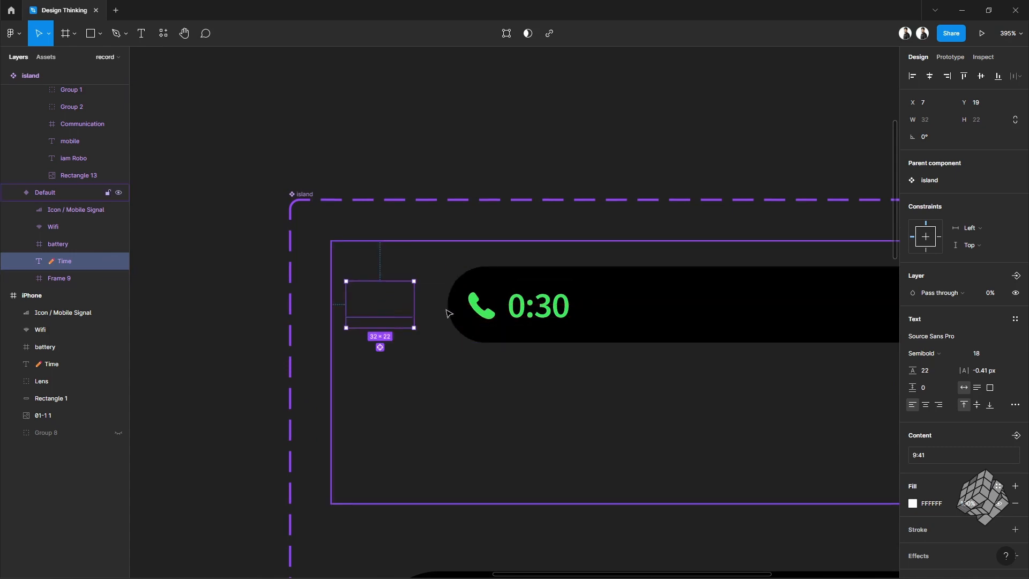
key(Right)
key(shift+Right)
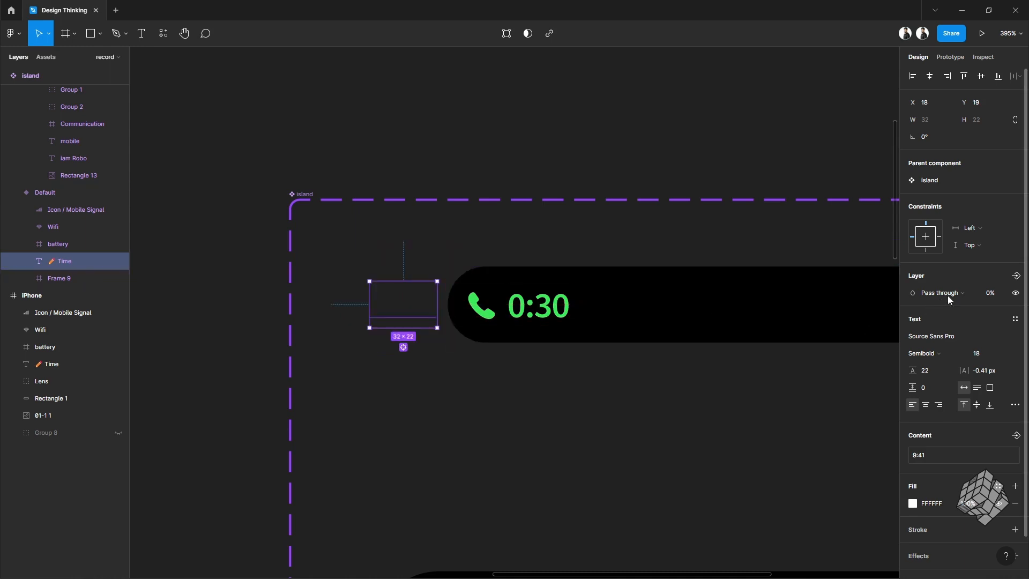
Step: Set the time text's layer opacity to 100%
click(989, 295)
text(100)
key(Return)
scroll(406, 365, down, 4)
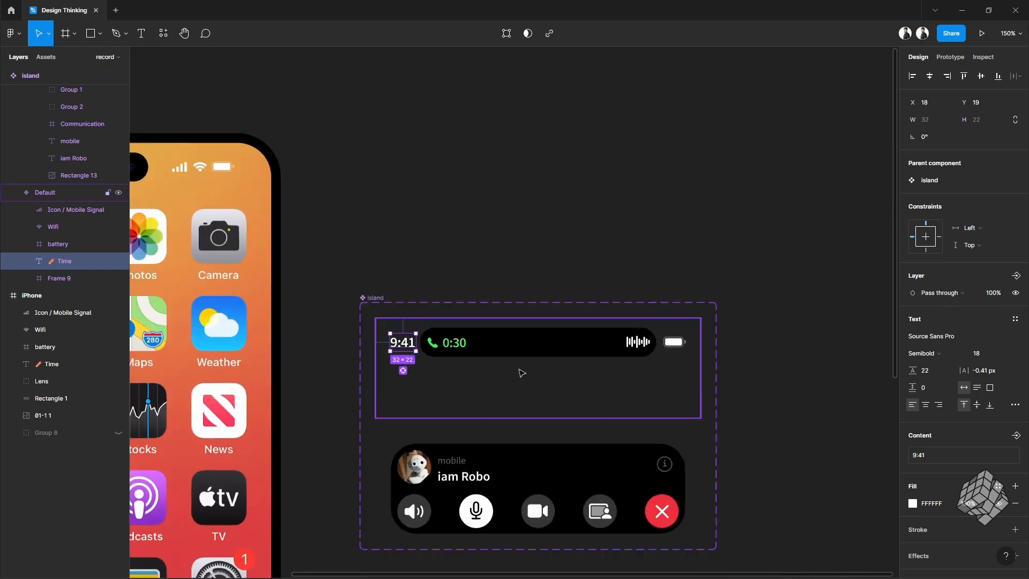
Step: Add a new variant to the island component based on the compact call-timer variant
click(476, 430)
scroll(479, 356, up, 2)
click(527, 343)
scroll(526, 343, down, 1)
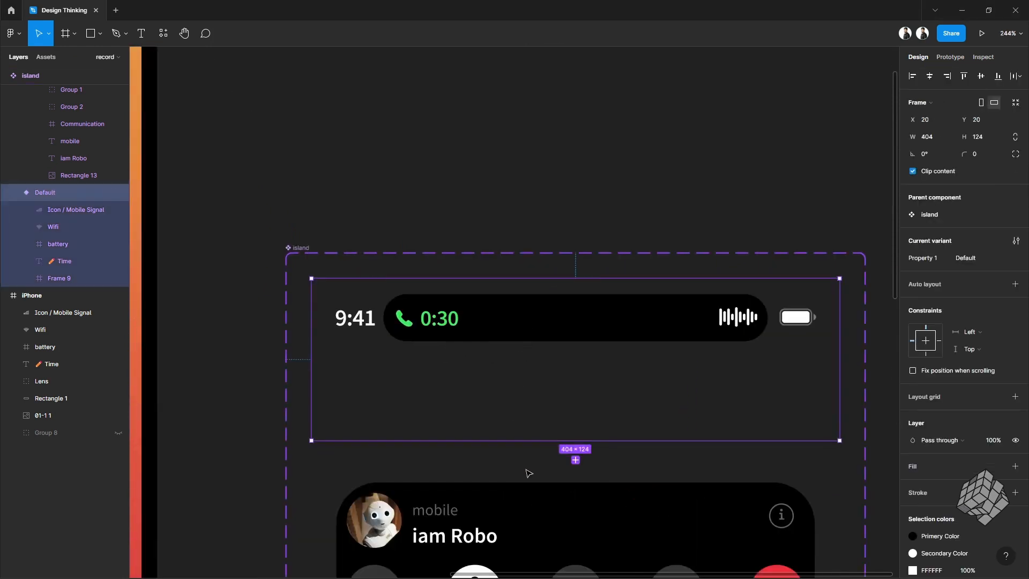
click(575, 460)
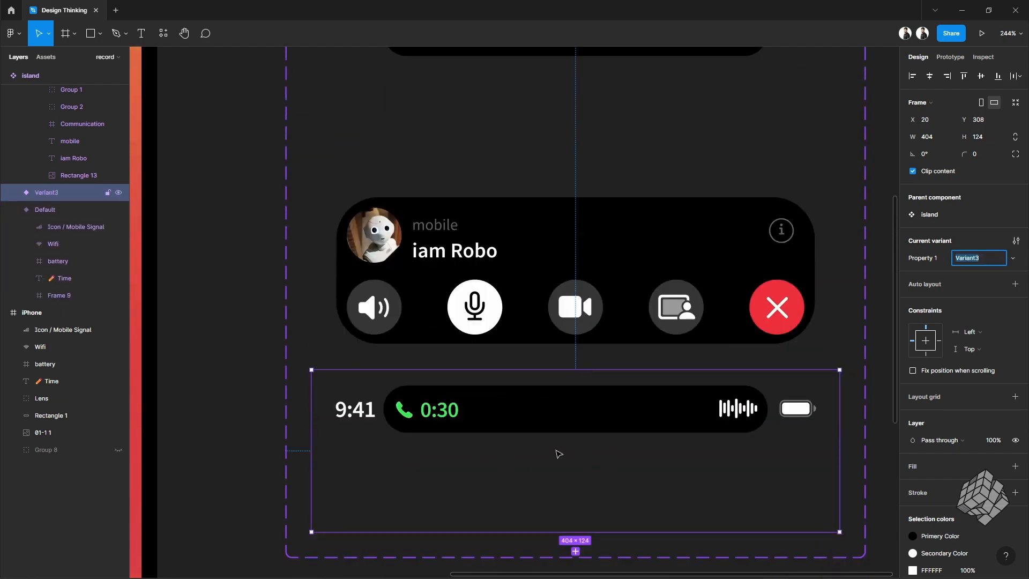
Step: Reorder the new variant so it sits second, between the first timer variant and the expanded call variant
scroll(540, 451, down, 5)
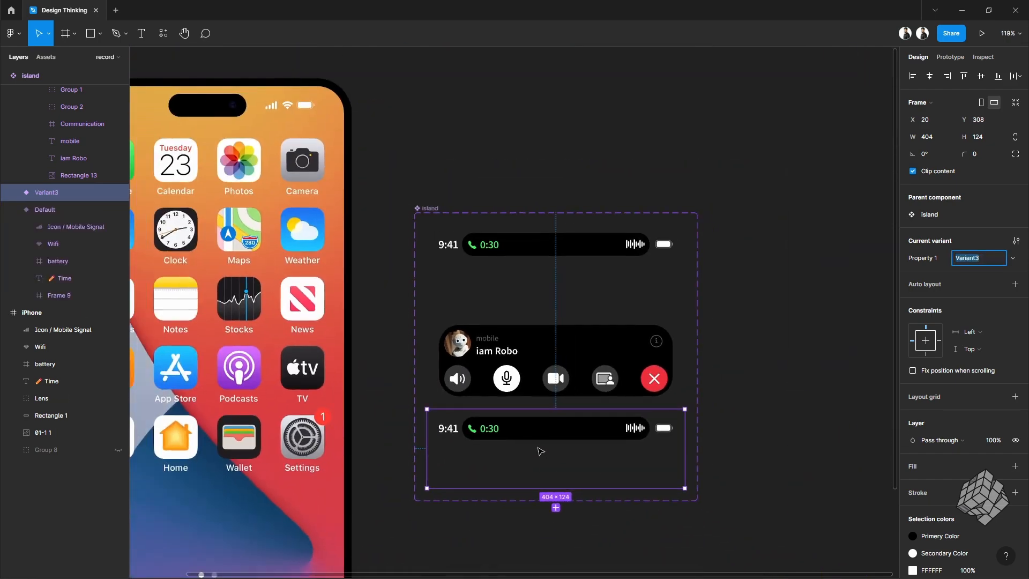
click(589, 452)
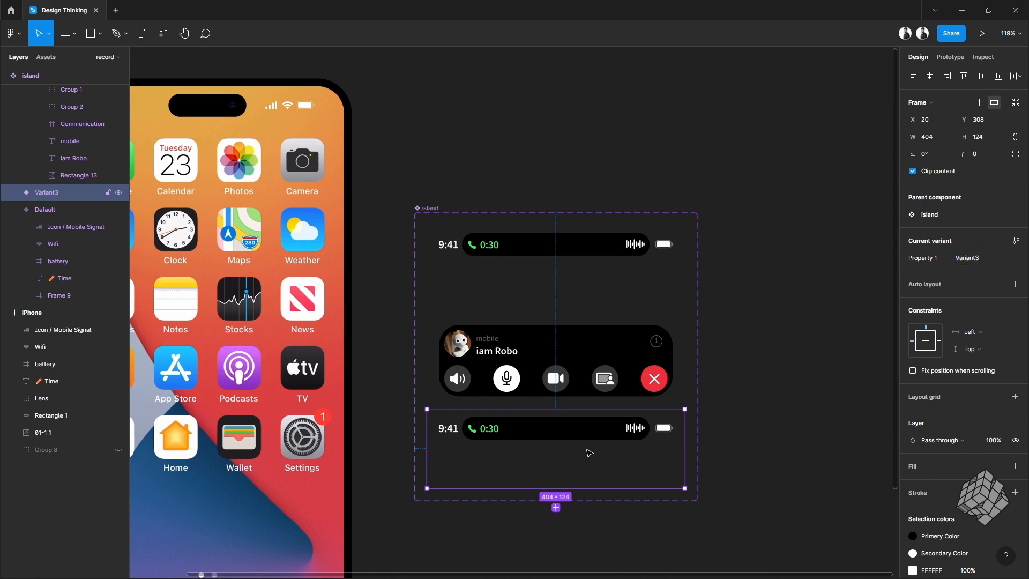
shift+click(592, 352)
shift+click(604, 250)
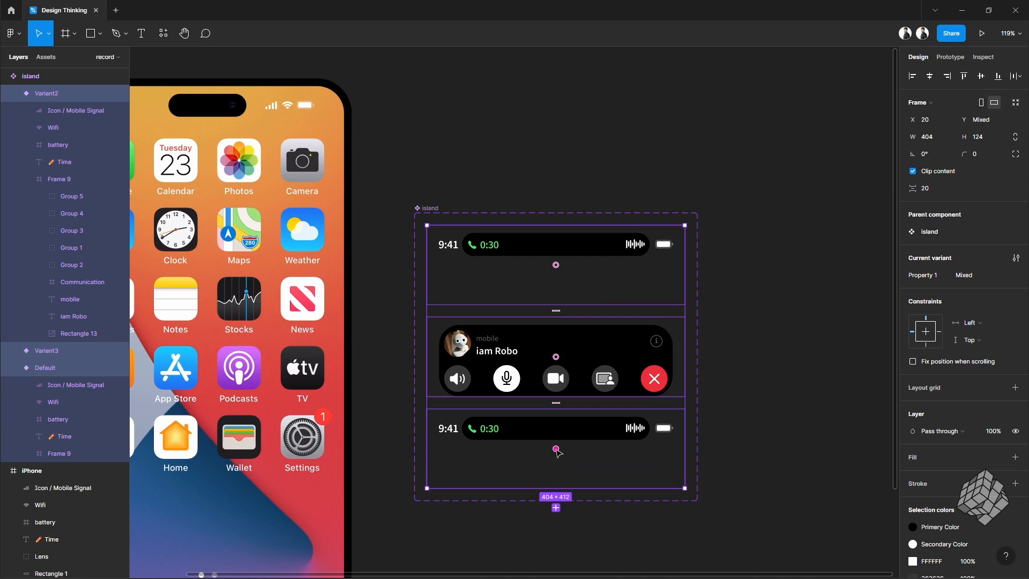
drag(557, 452, 559, 283)
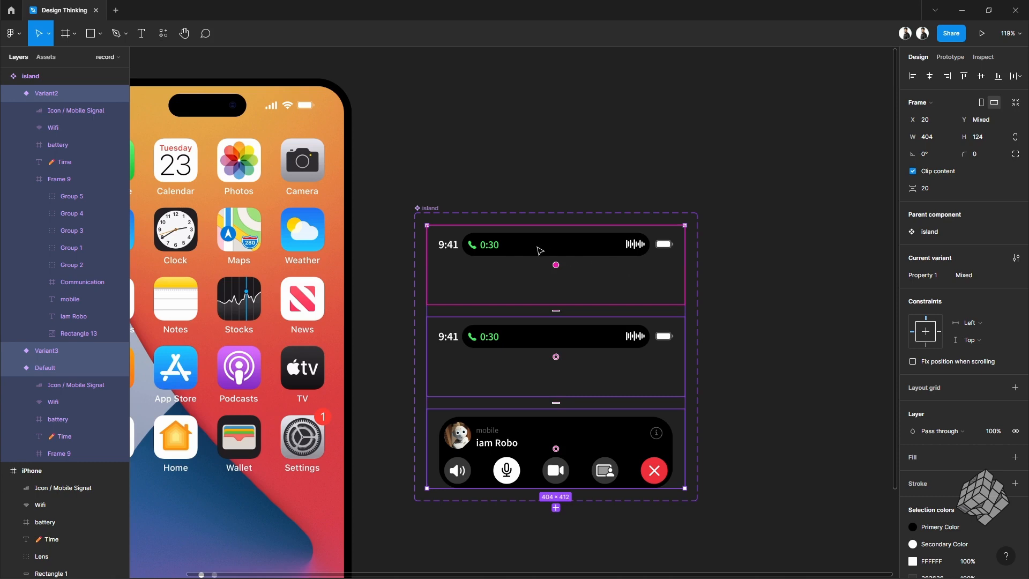
Step: Delete the phone icon, call timer and sound bar from the top variant's island pill
scroll(541, 248, up, 5)
click(340, 245)
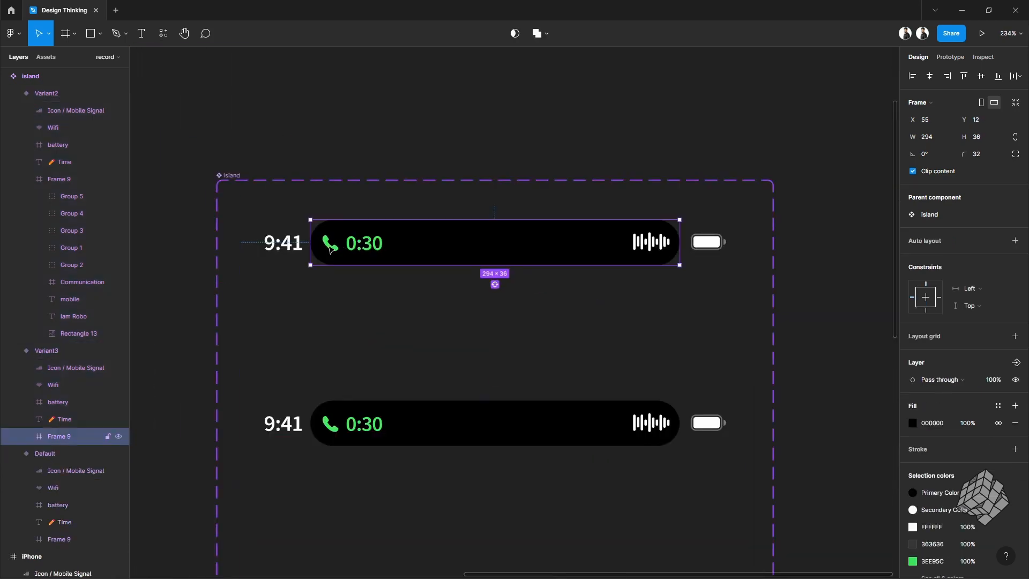
click(330, 243)
shift+click(364, 244)
shift+click(657, 242)
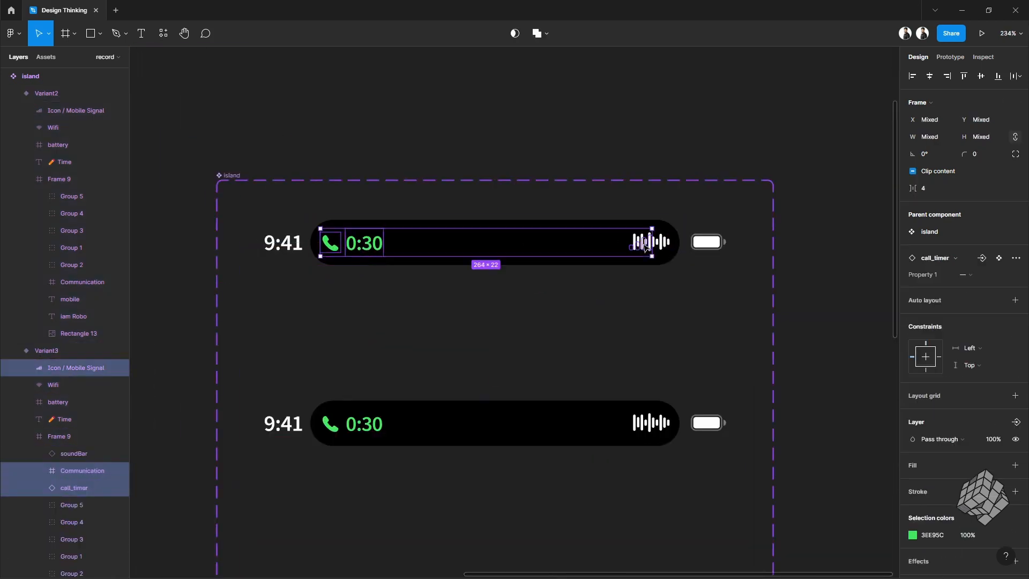
key(Delete)
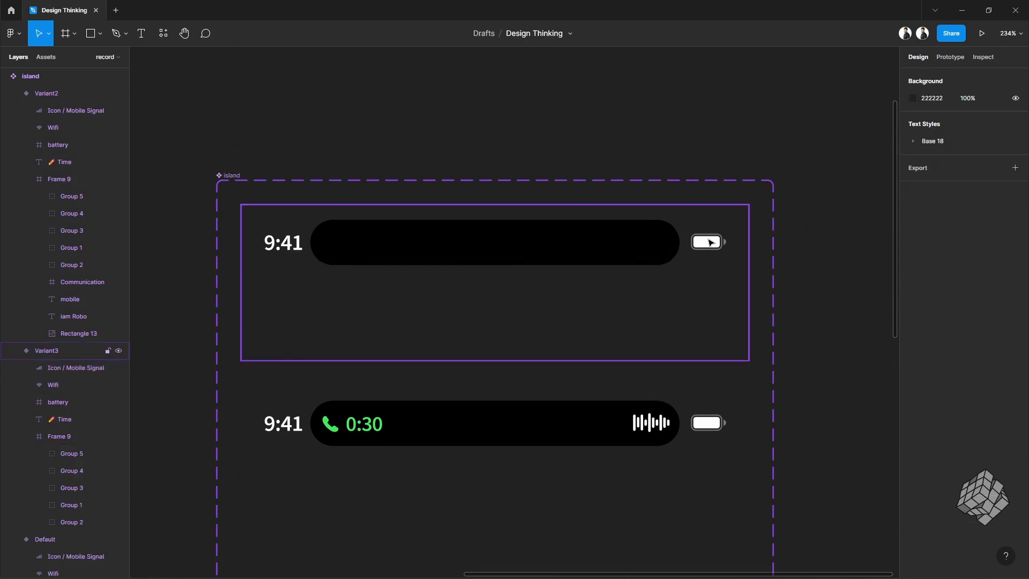
Step: Nudge the signal, Wi-Fi and battery icons right and set their layer opacity to 0%
click(710, 244)
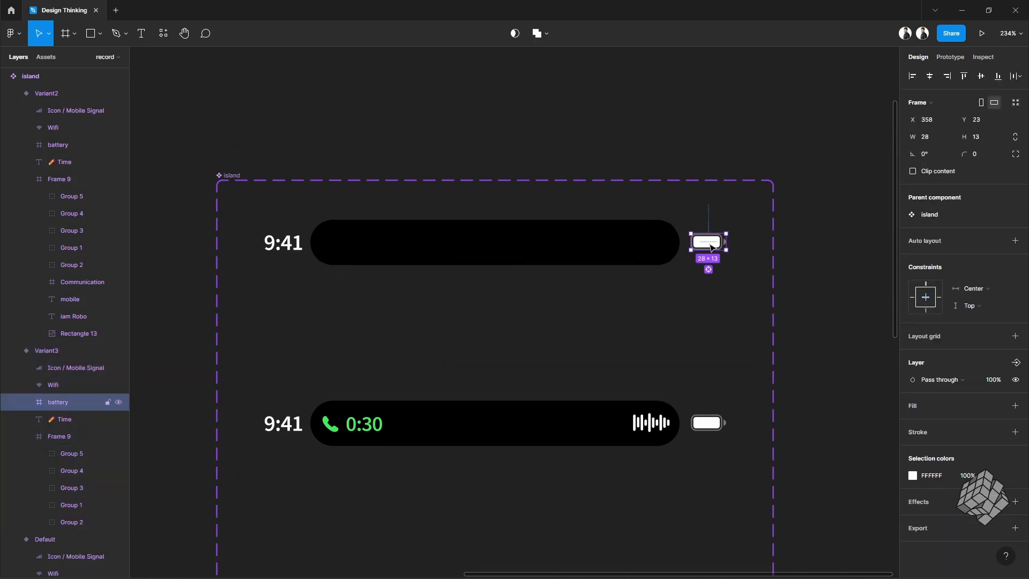
shift+click(81, 367)
key(Right)
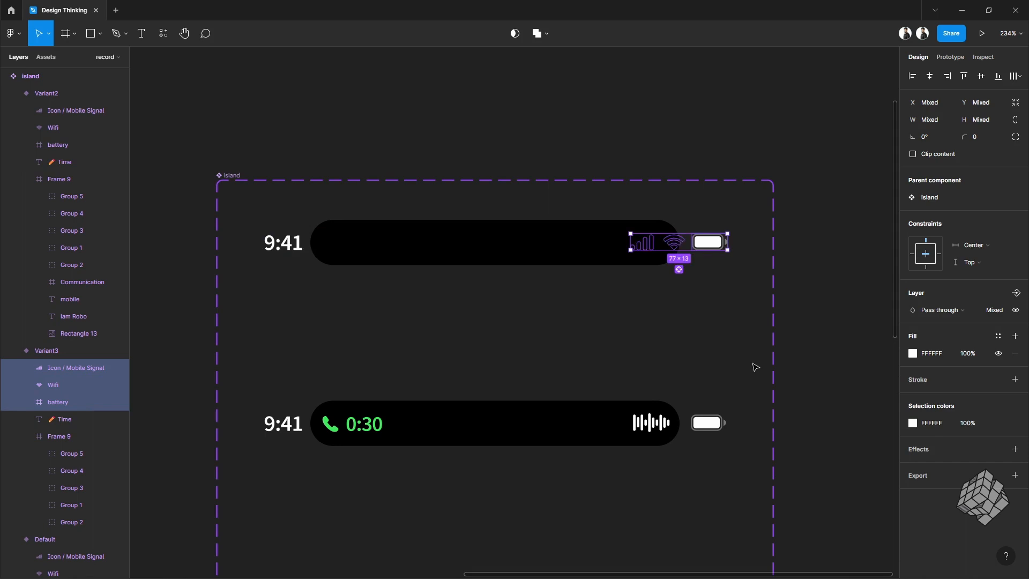
key(shift+Right)
click(991, 310)
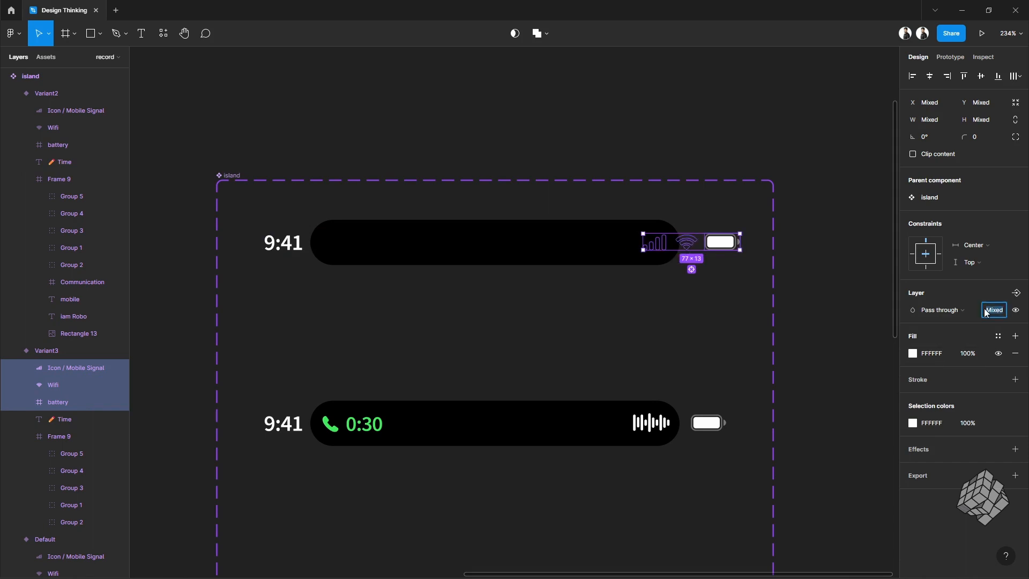
text(0)
key(Return)
Step: Nudge the time text left to X 7 and set its layer opacity to 0%
click(282, 246)
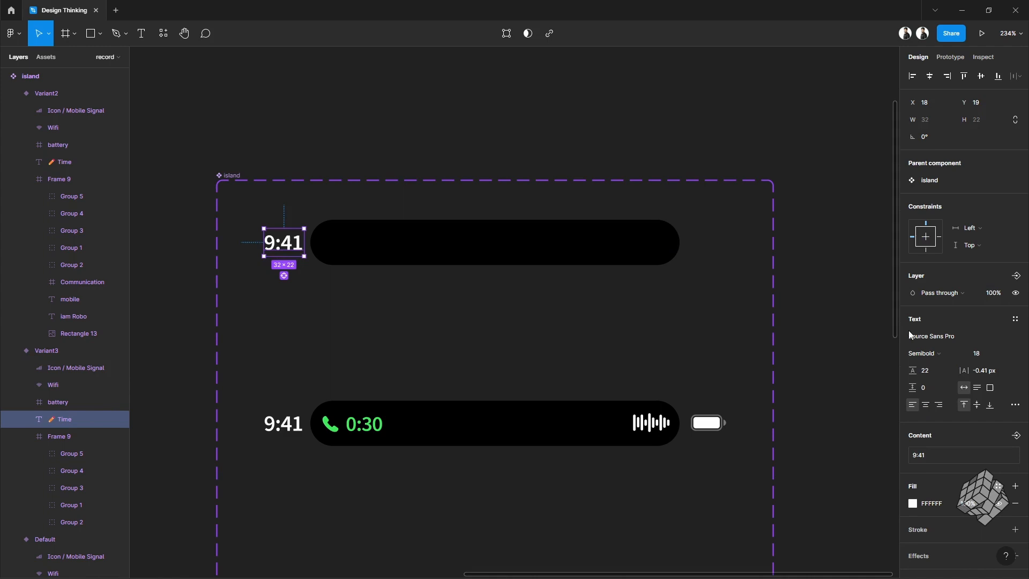
key(shift+Left)
key(Left)
click(990, 294)
text(0)
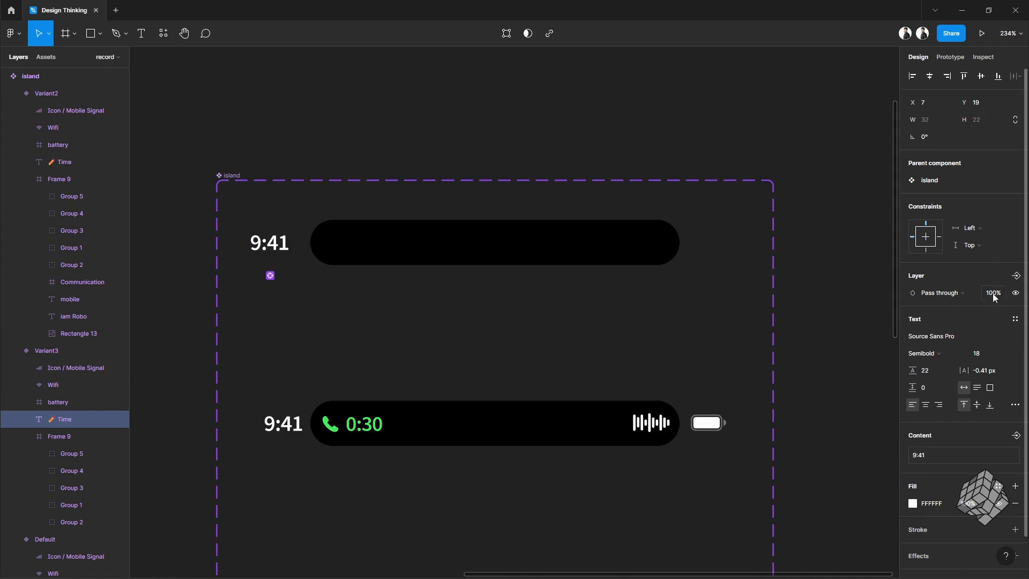
key(Return)
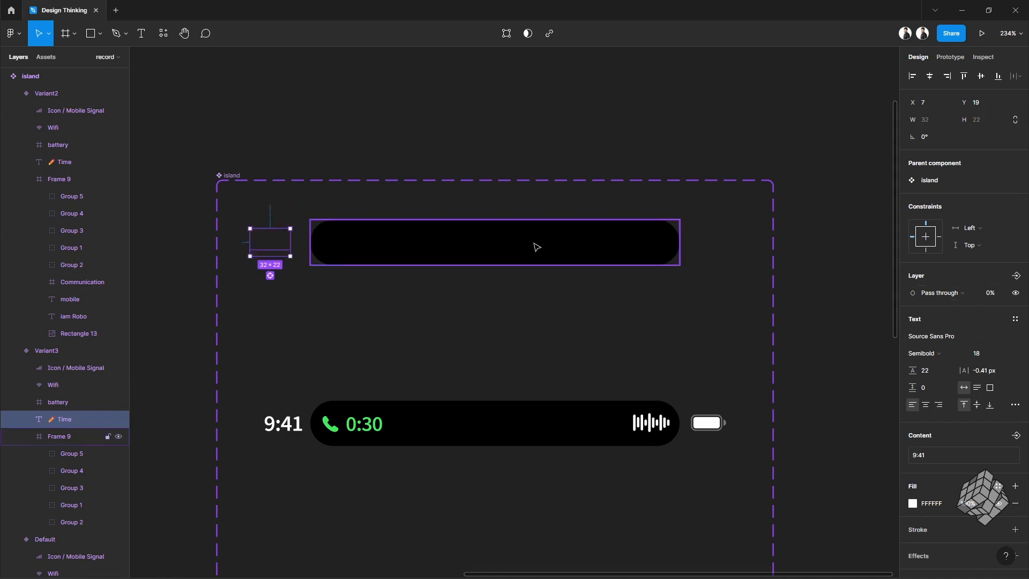
Step: Resize the island pill to 366 wide by 58 high
click(536, 246)
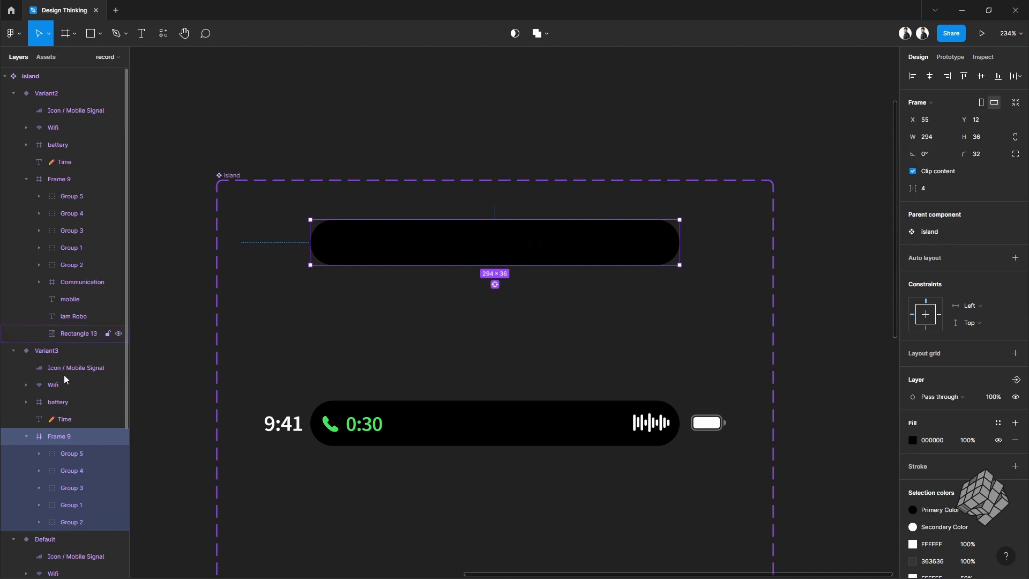
click(996, 135)
text(58)
key(Return)
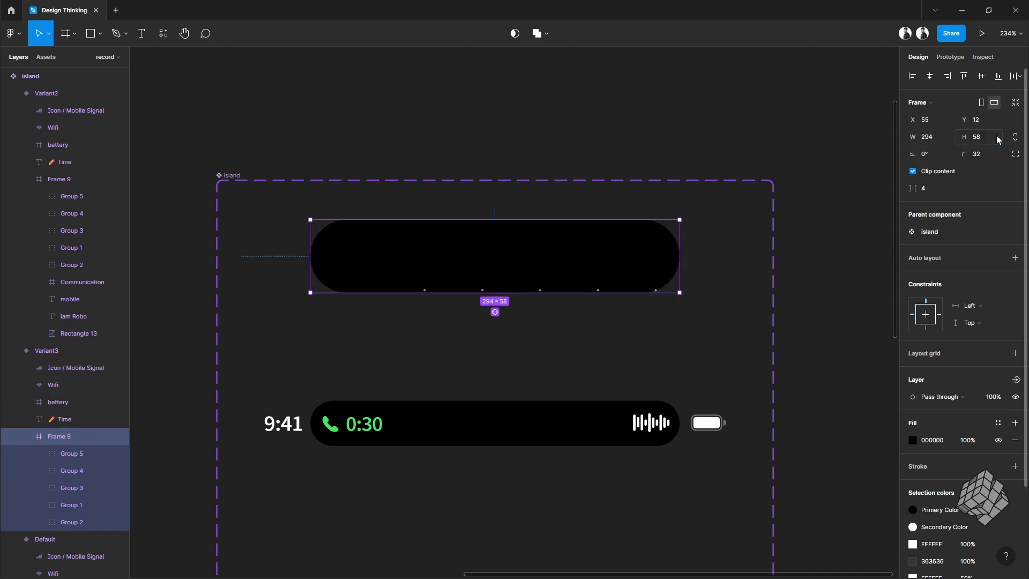
click(935, 136)
text(366)
key(Return)
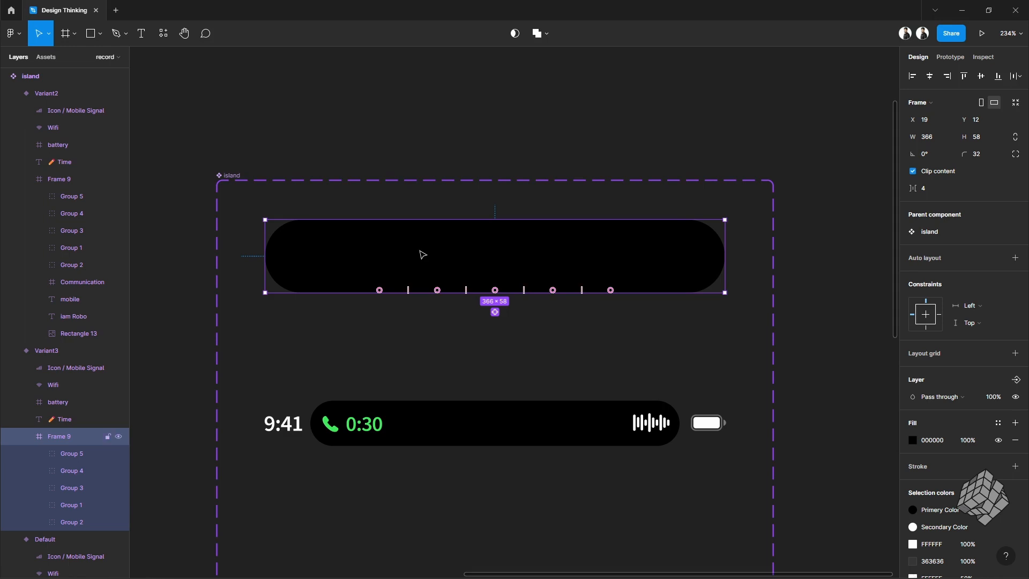
Step: Paste the caller avatar, name labels and decline and accept buttons into the enlarged island pill
key(ctrl+v)
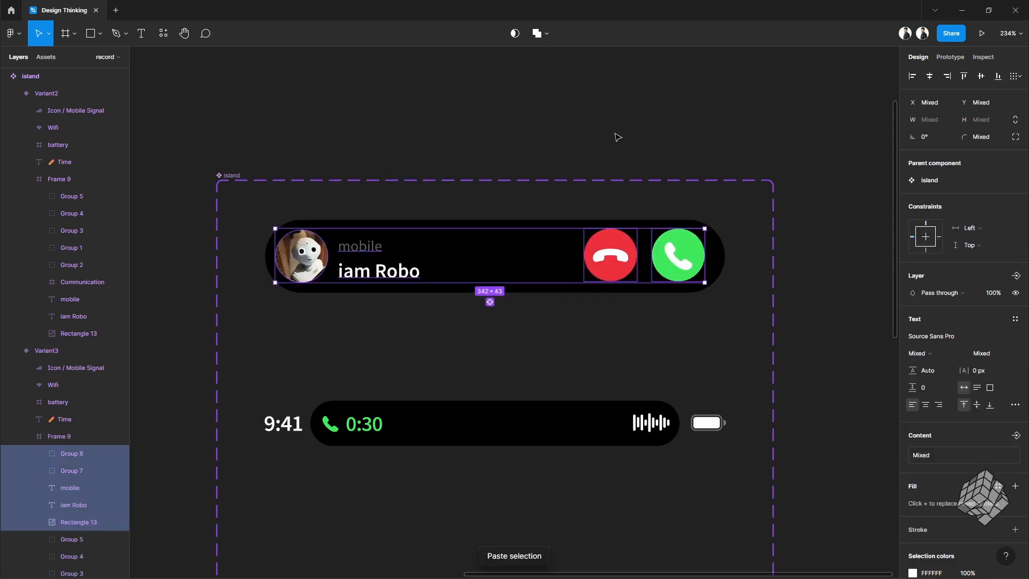
click(794, 234)
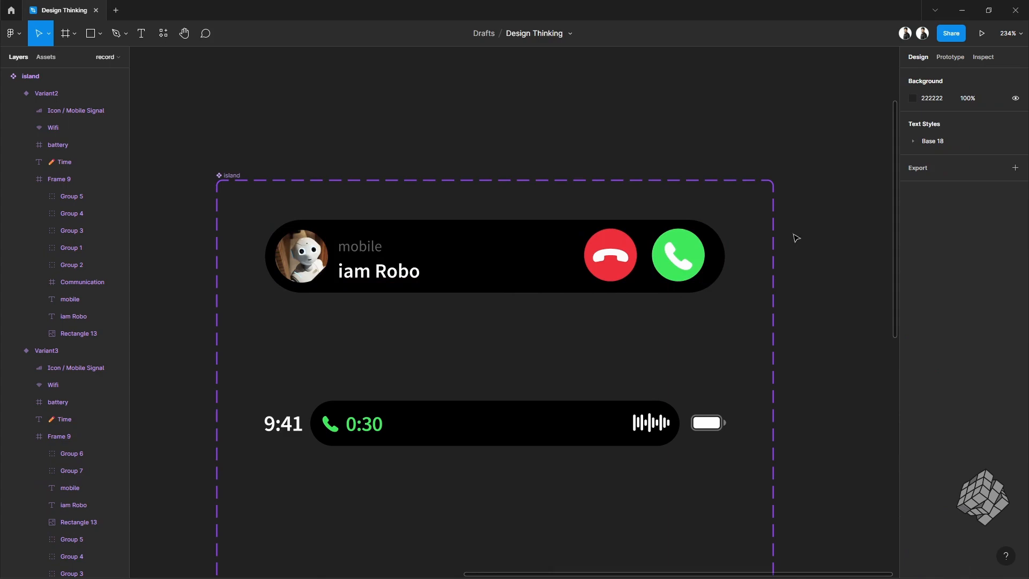
Step: Add another variant based on the incoming-call variant
click(709, 295)
scroll(616, 298, down, 5)
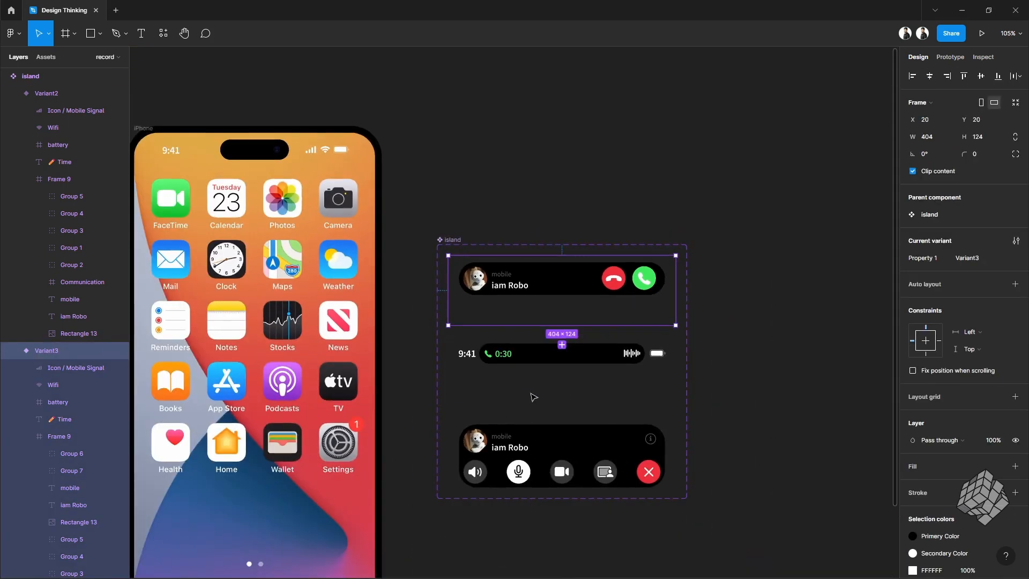
click(562, 346)
Step: Reorder the newest variant so it sits second, directly below the first incoming-call variant
scroll(573, 354, down, 2)
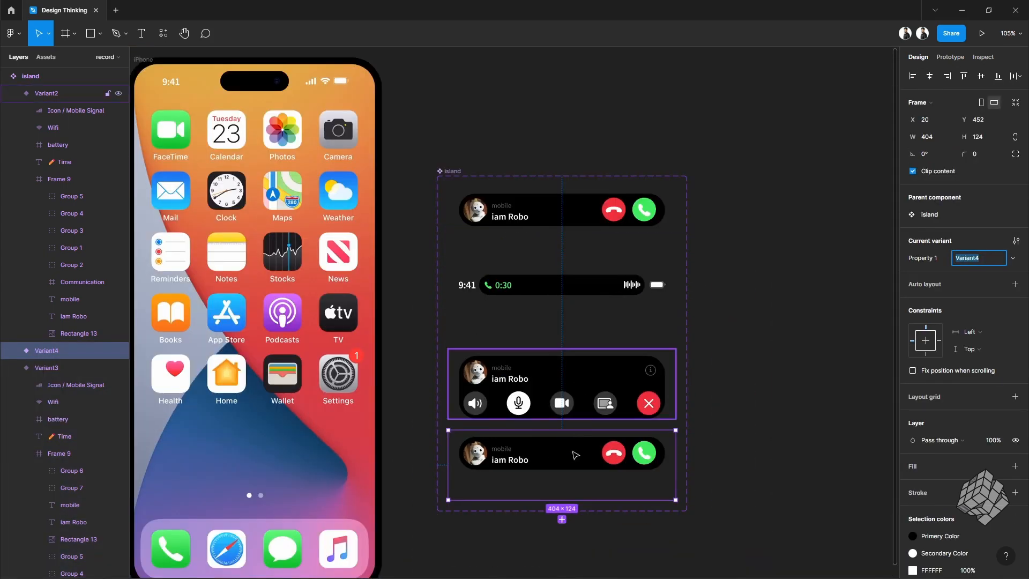
shift+click(574, 365)
shift+click(576, 305)
shift+click(580, 214)
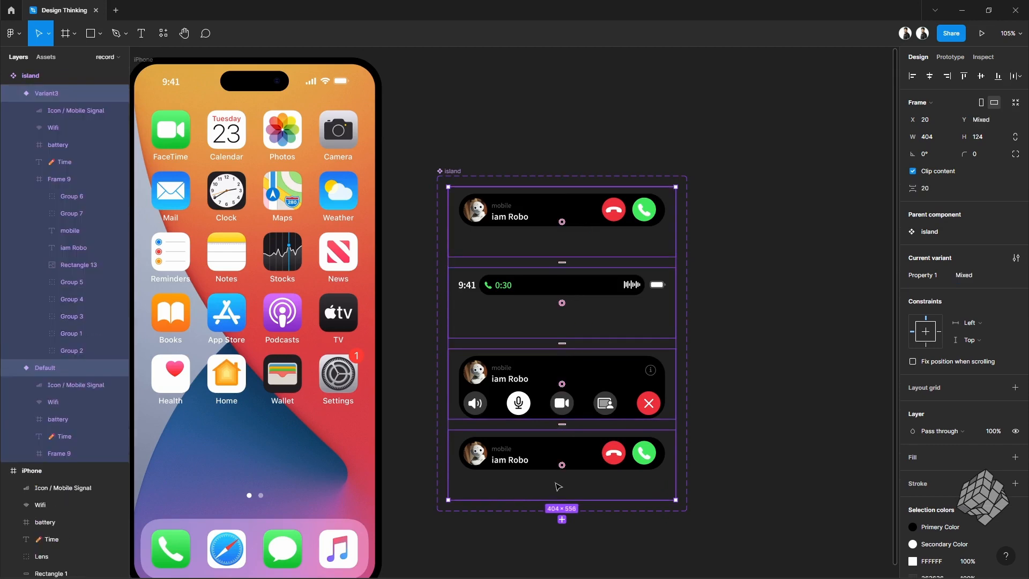
drag(563, 466, 562, 221)
Step: Delete the 'mobile' and 'iam Robo' labels from the top incoming-call variant
scroll(562, 222, up, 5)
scroll(562, 221, down, 6)
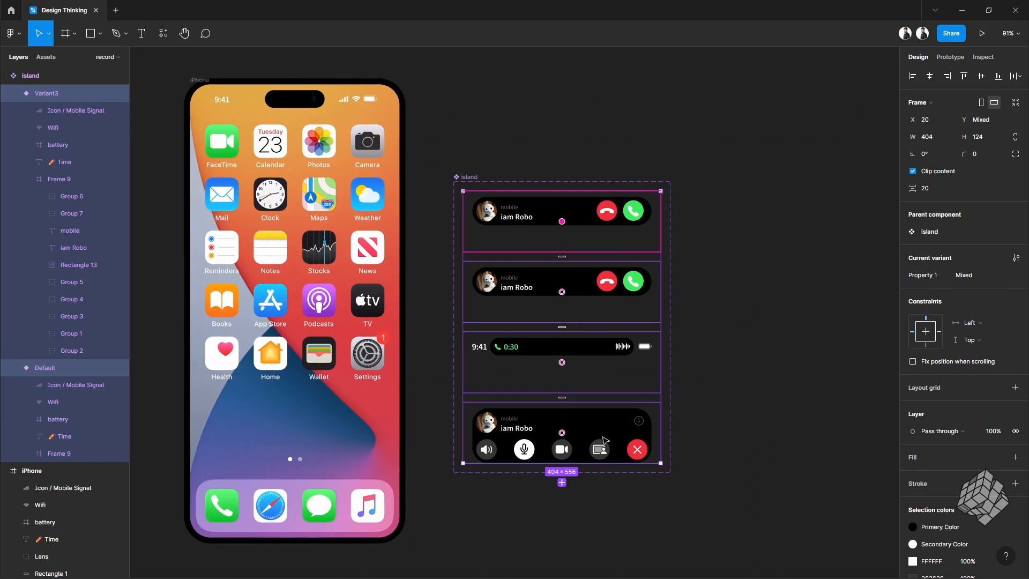
scroll(568, 214, up, 5)
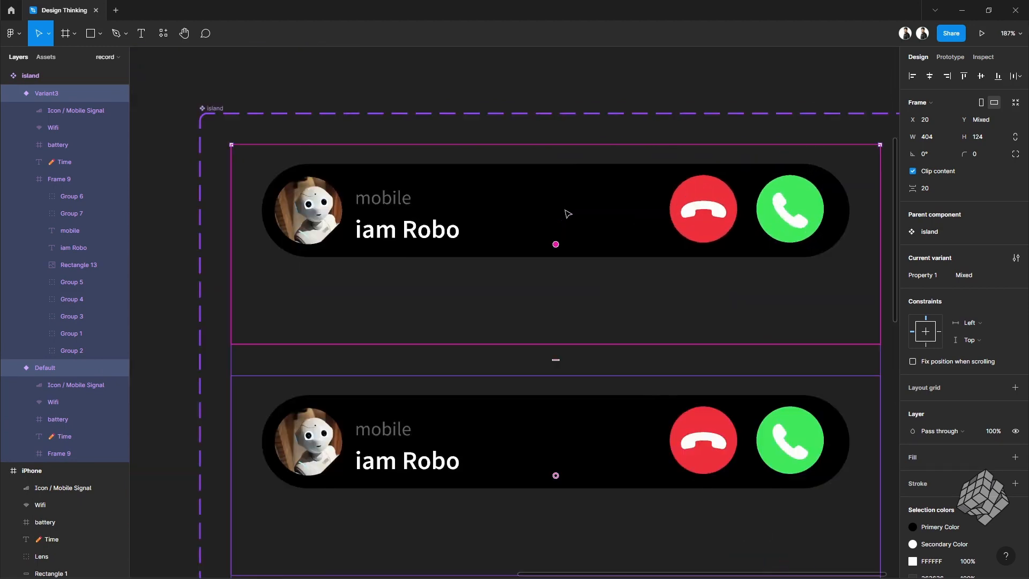
scroll(568, 214, up, 5)
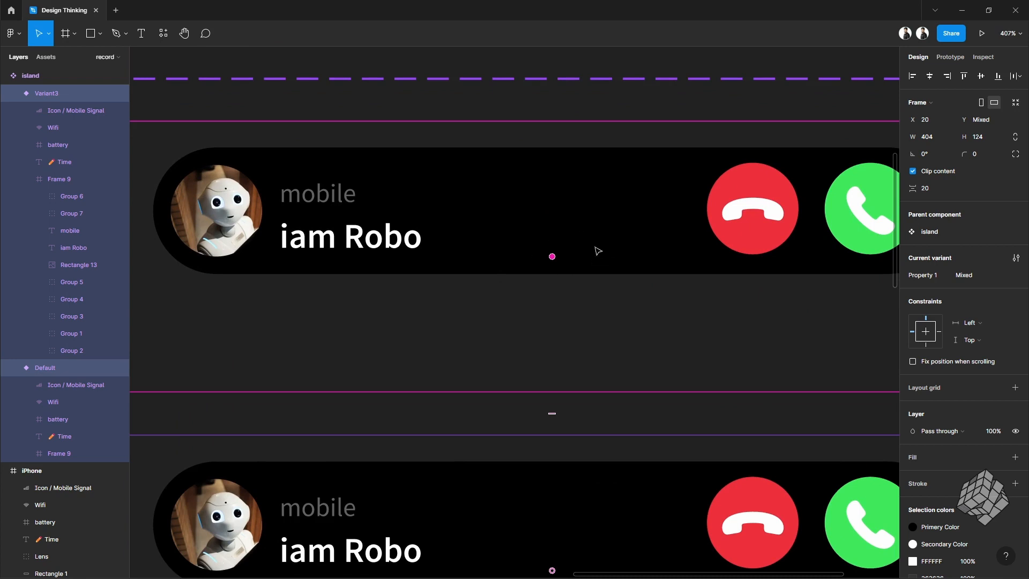
scroll(598, 250, down, 5)
scroll(673, 201, up, 3)
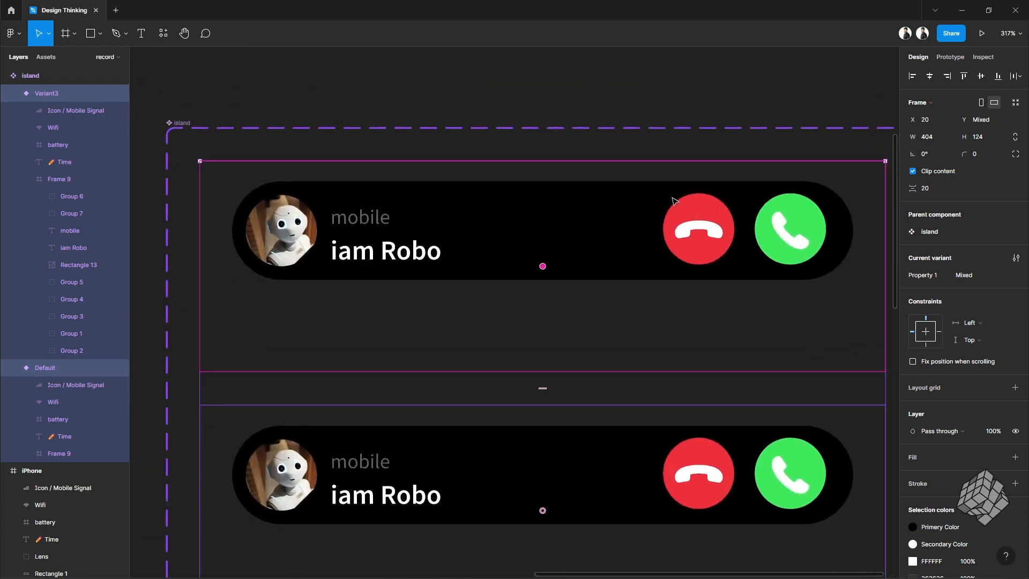
scroll(467, 244, right, 1)
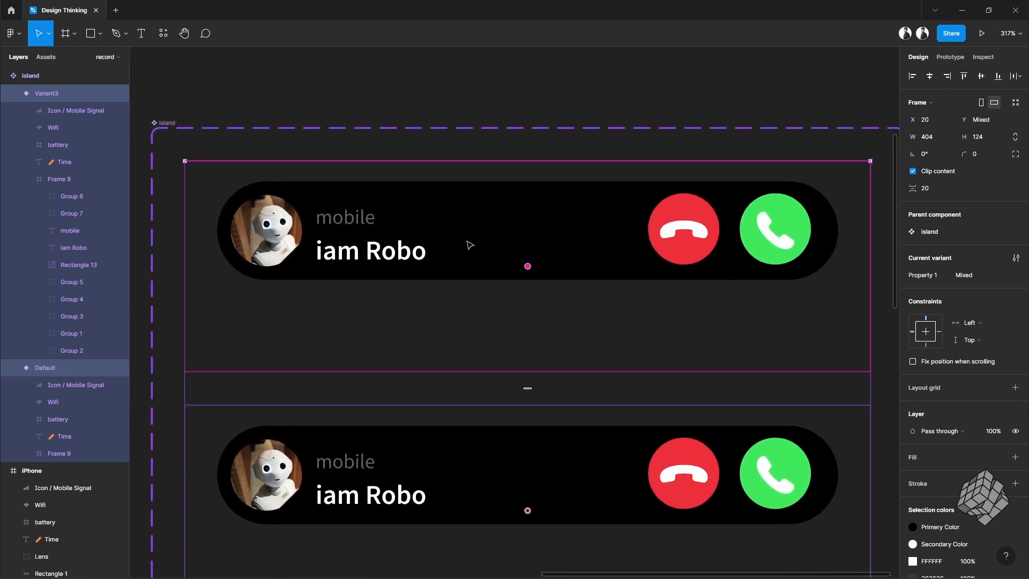
key(Escape)
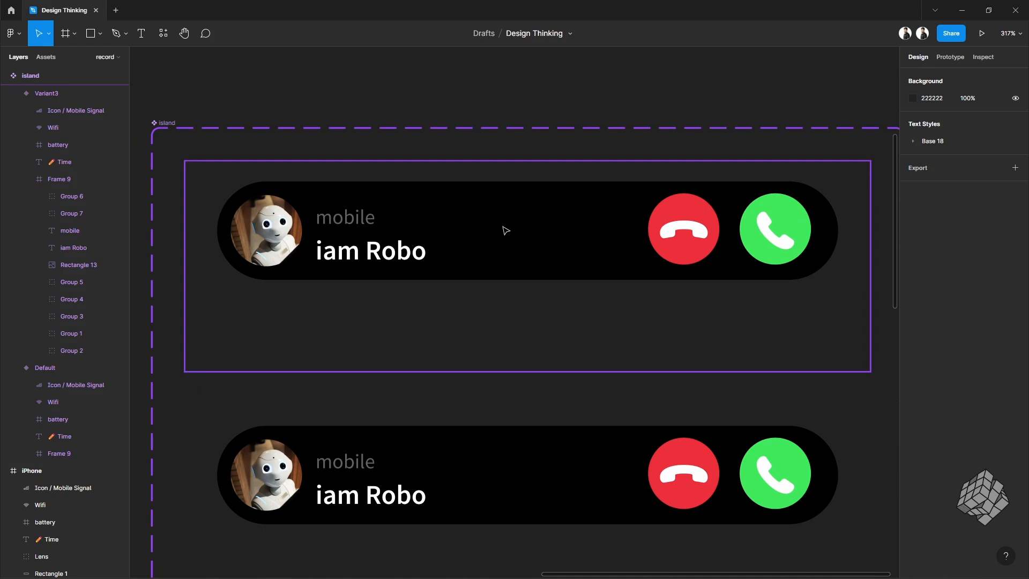
click(339, 219)
key(ctrl+d)
double_click(340, 221)
click(340, 221)
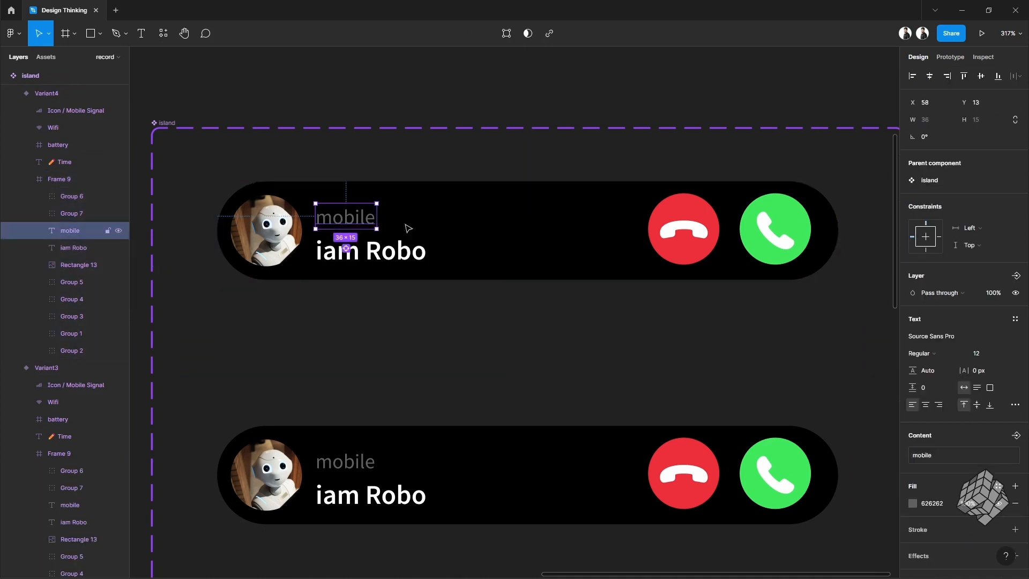
shift+click(390, 252)
key(Delete)
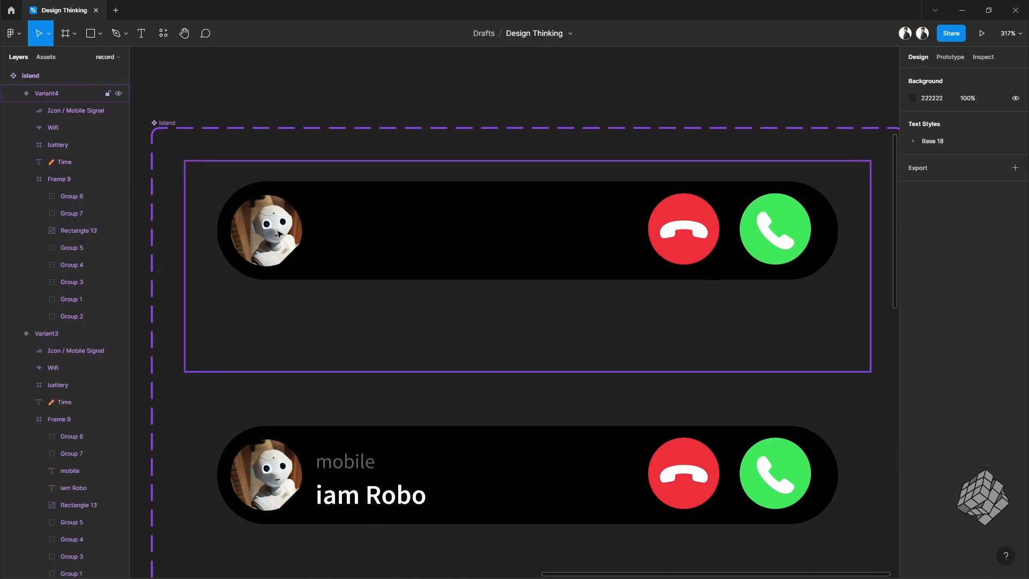
Step: Move the caller avatar right to about X 98 inside the pill
click(274, 234)
click(274, 235)
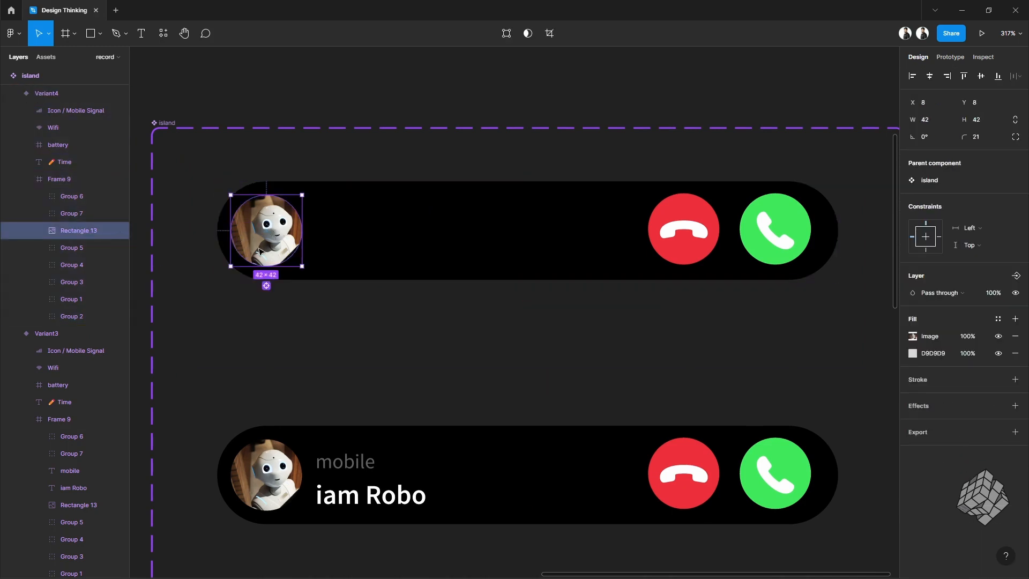
drag(259, 251, 457, 250)
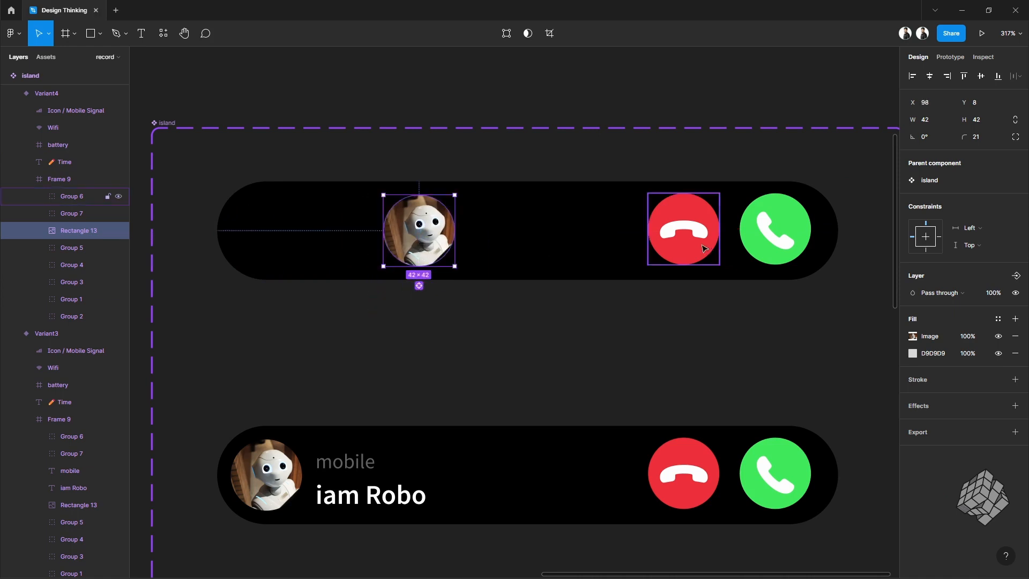
Step: Move the decline and accept buttons together to the left, closer to the avatar
click(707, 250)
shift+click(717, 253)
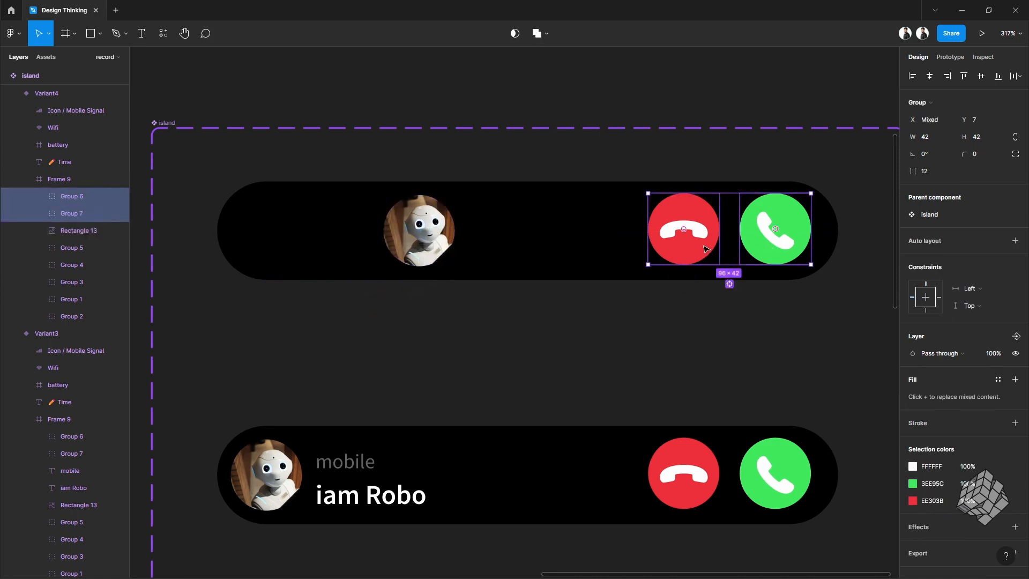
drag(686, 248, 591, 246)
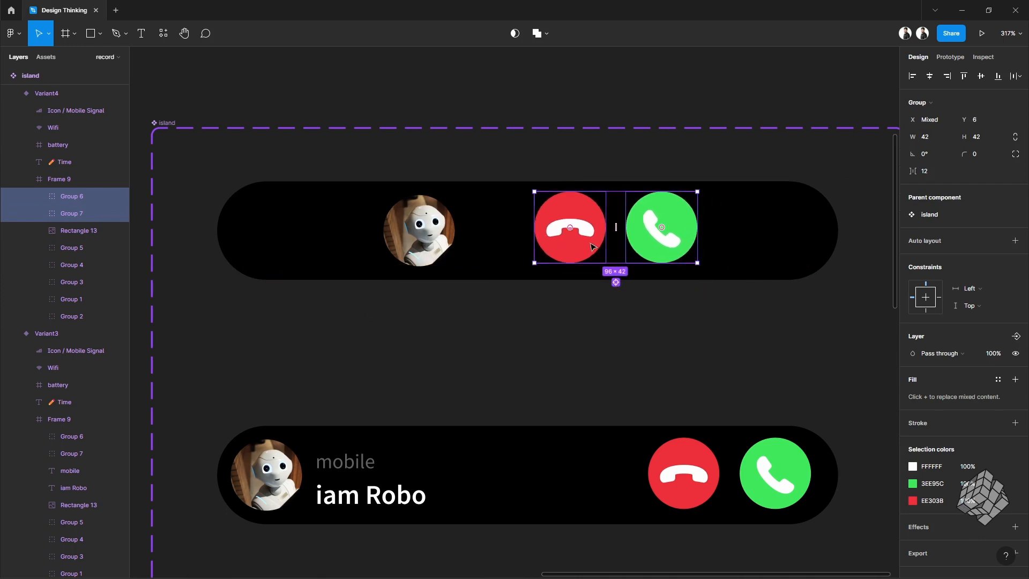
Step: Set the layer opacity of the decline/accept buttons and the caller avatar in the top variant to 0%
click(997, 355)
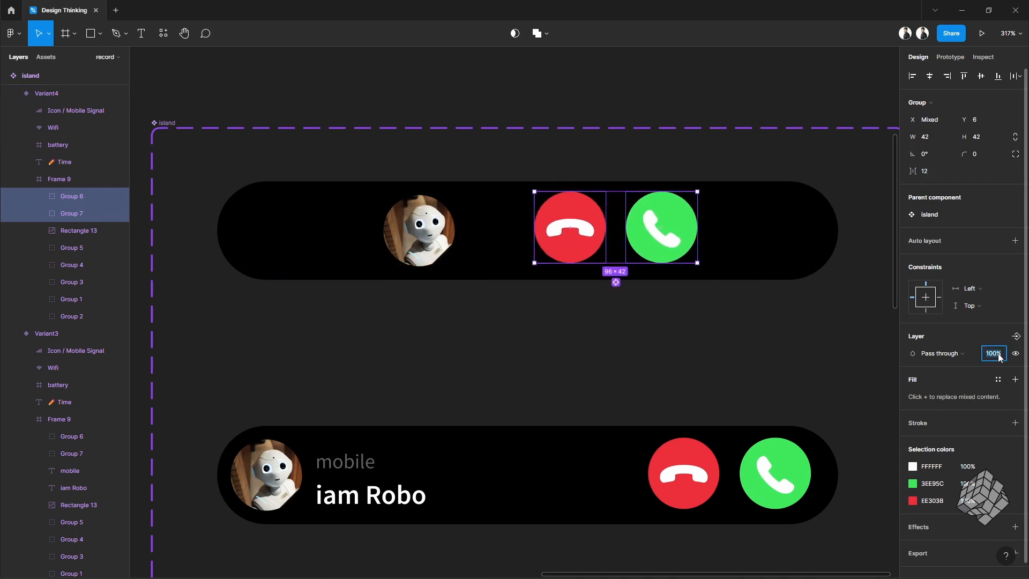
text(0)
click(418, 233)
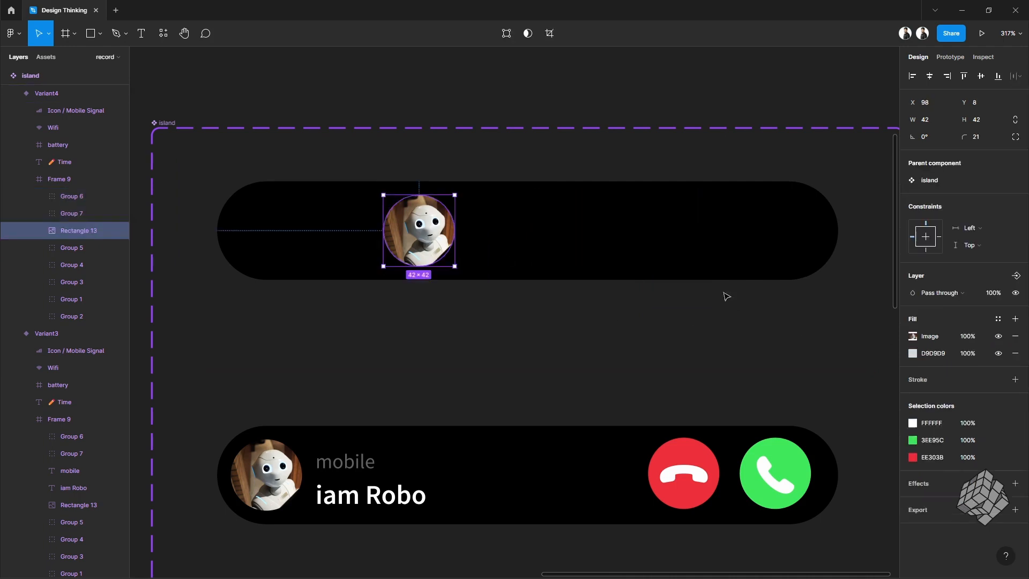
click(987, 297)
text(0)
key(Return)
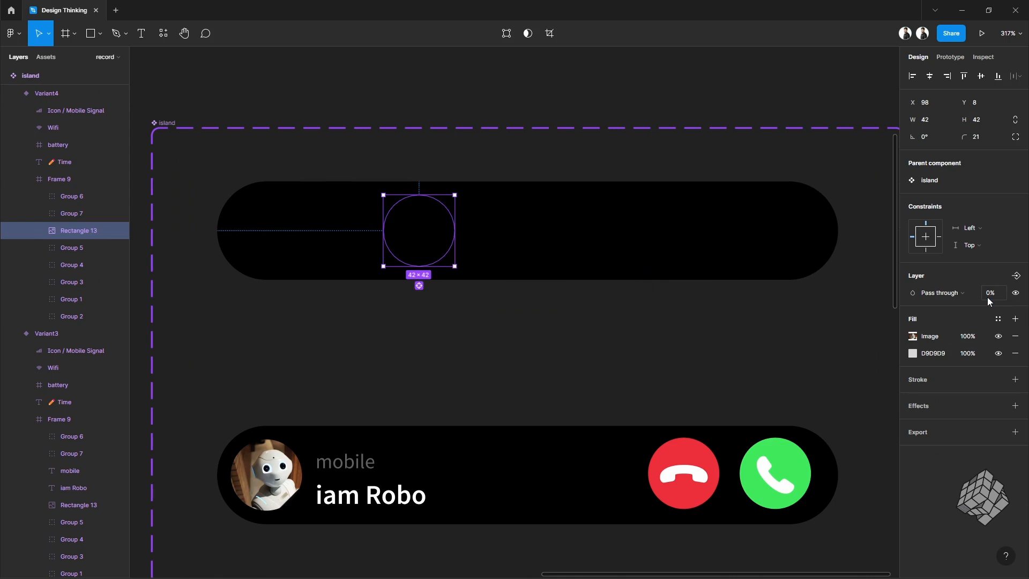
Step: Resize the top variant's pill frame to 122 × 36 and center it horizontally in the variant
click(303, 185)
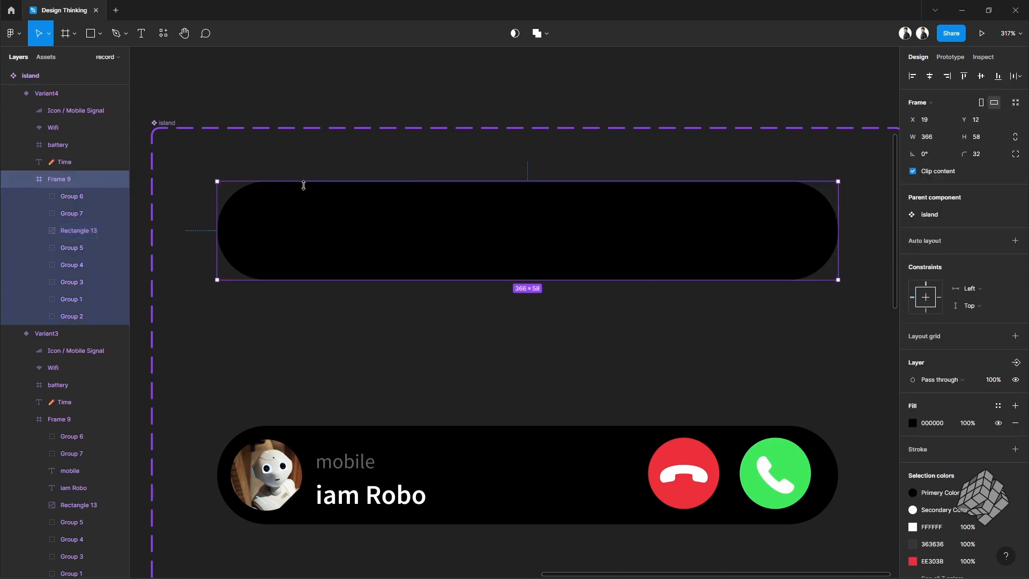
click(988, 139)
text(36)
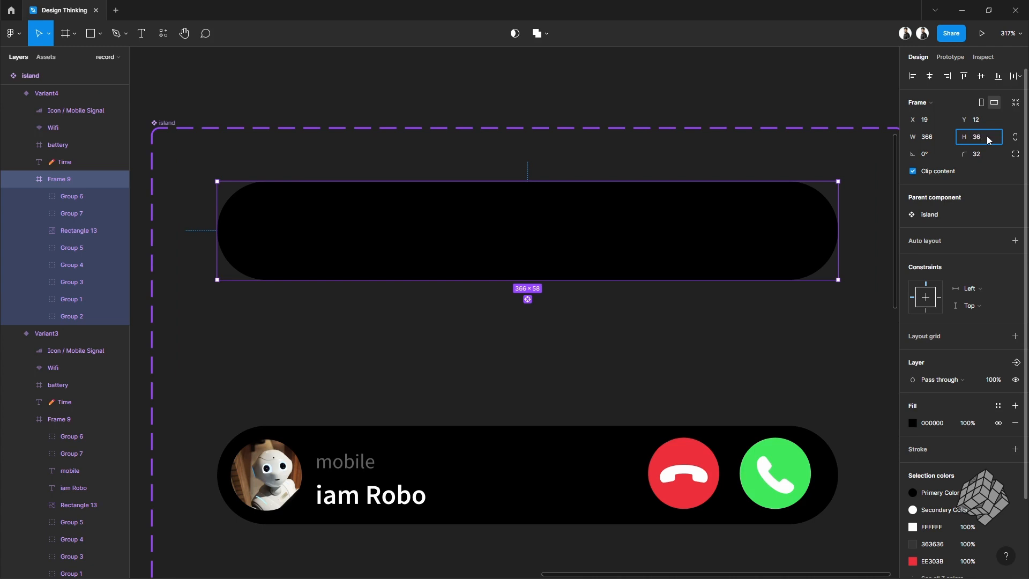
key(Return)
click(936, 140)
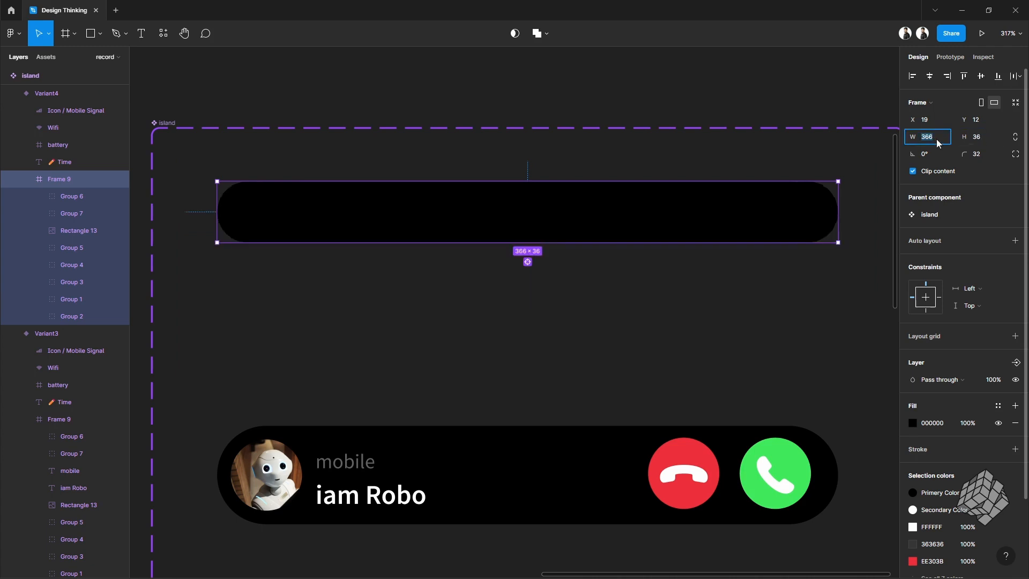
text(122)
key(Return)
click(930, 76)
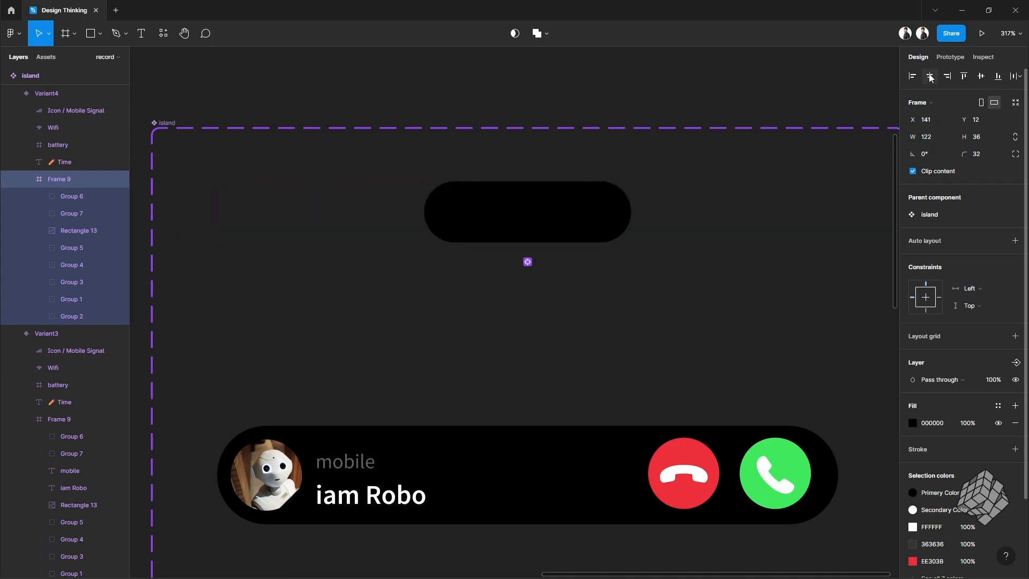
Step: Set the layer opacity of the top variant's signal, Wi-Fi, battery and time elements to 100%
click(26, 179)
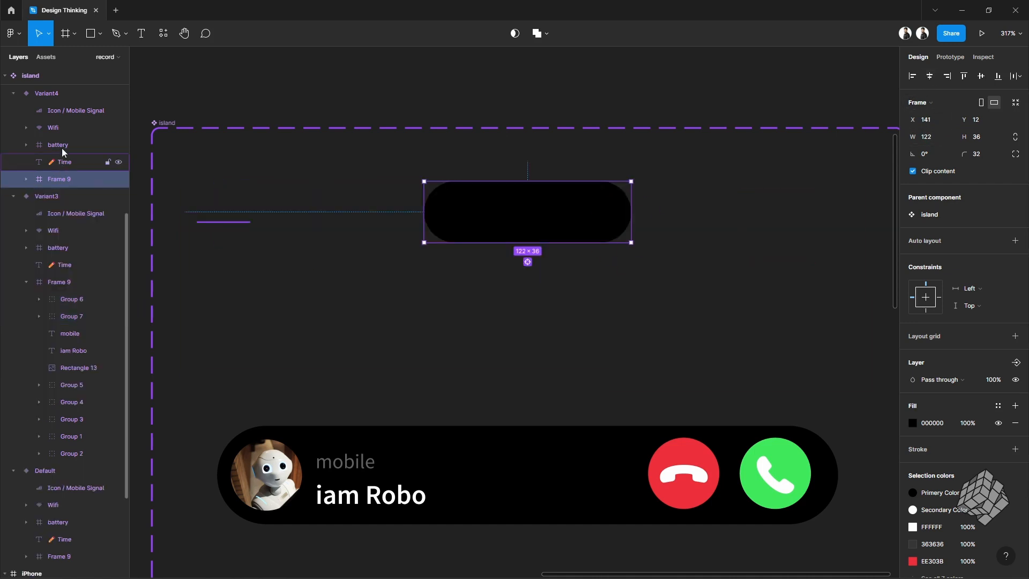
click(78, 110)
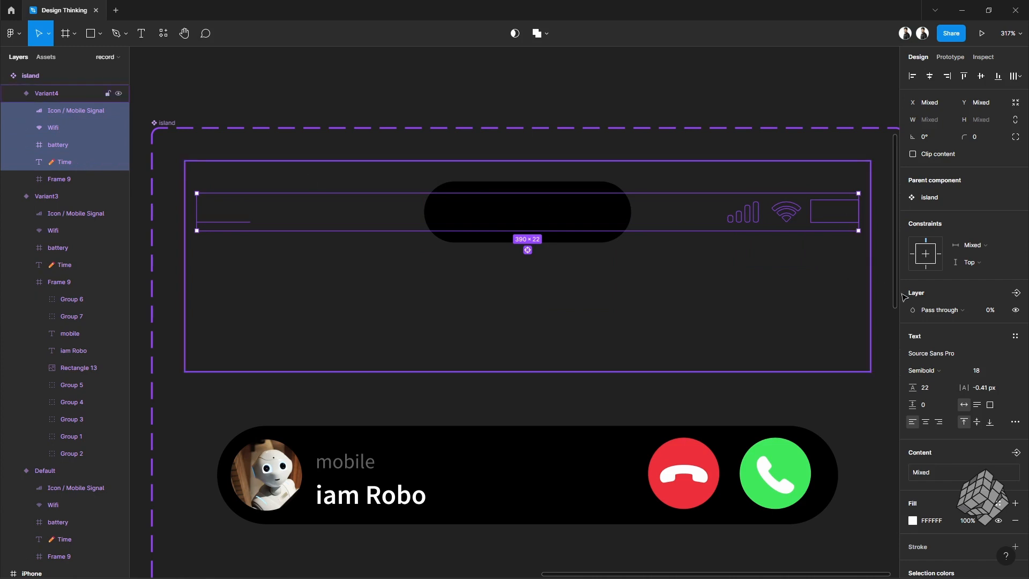
click(994, 311)
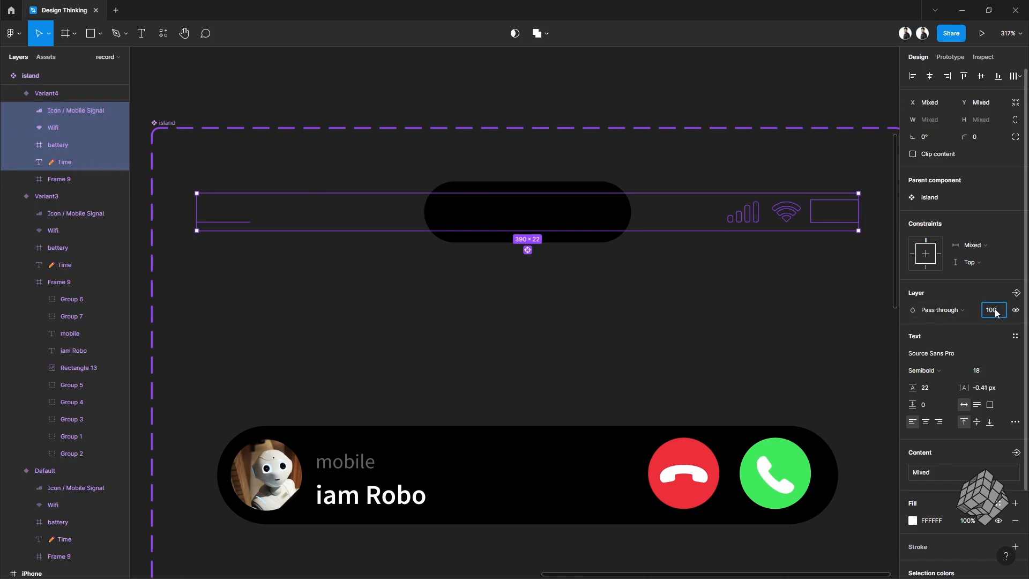
text(100)
key(Return)
Step: Nudge the top variant's time text right to X 18
click(232, 224)
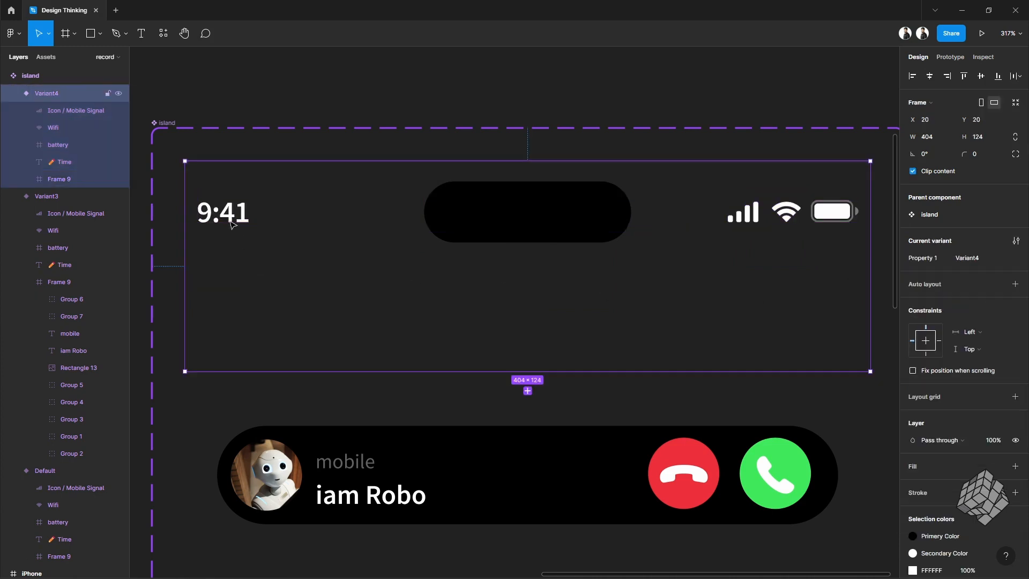
click(232, 224)
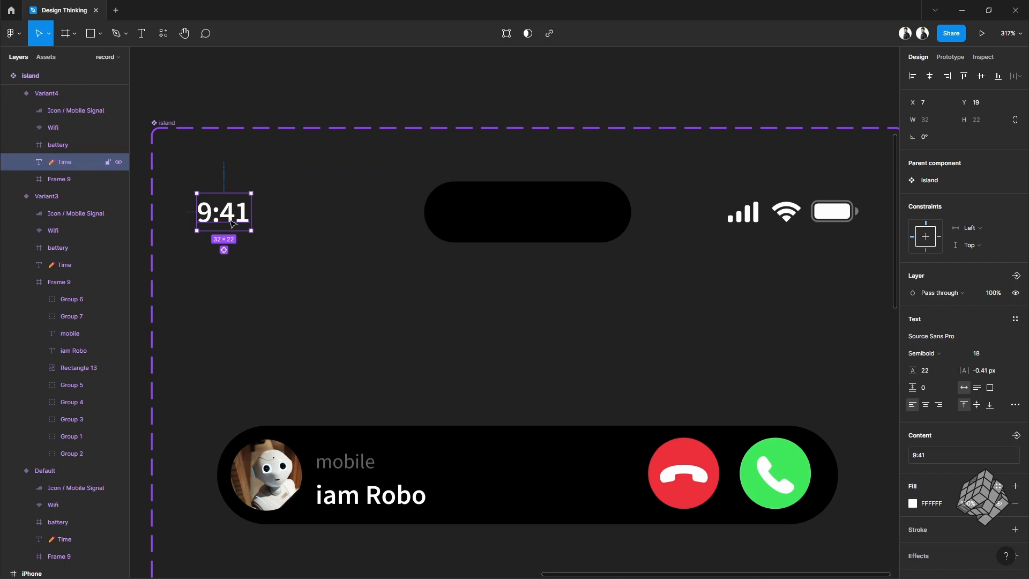
key(Right)
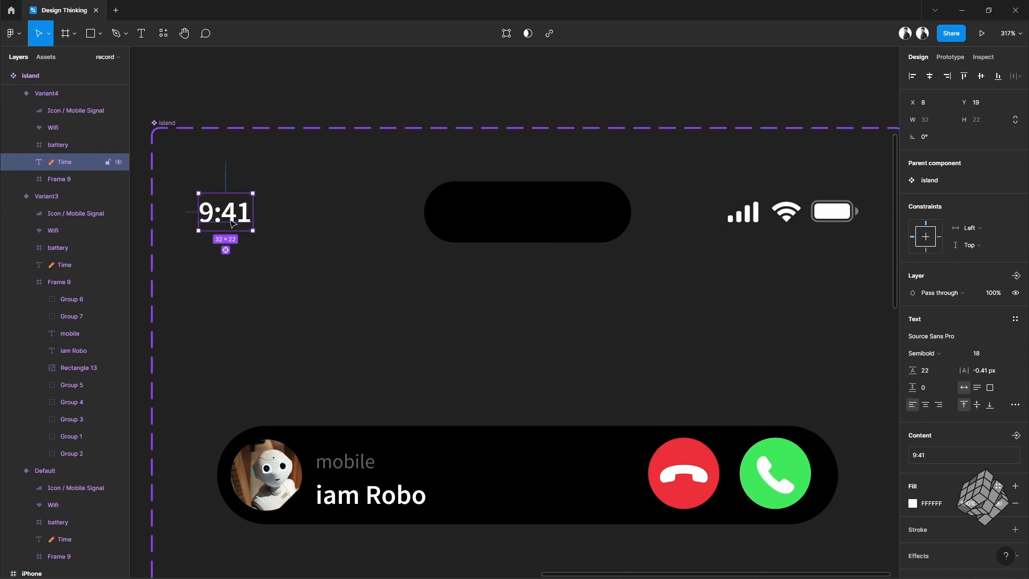
key(shift+Right)
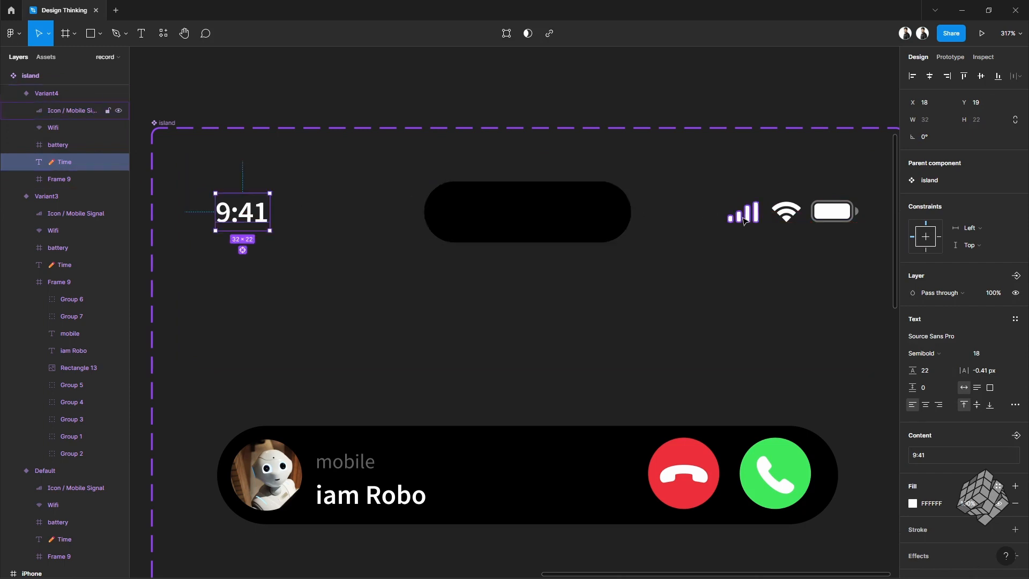
Step: Move the signal, Wi-Fi and battery icons together slightly left toward the pill
click(750, 213)
shift+click(786, 211)
shift+click(832, 212)
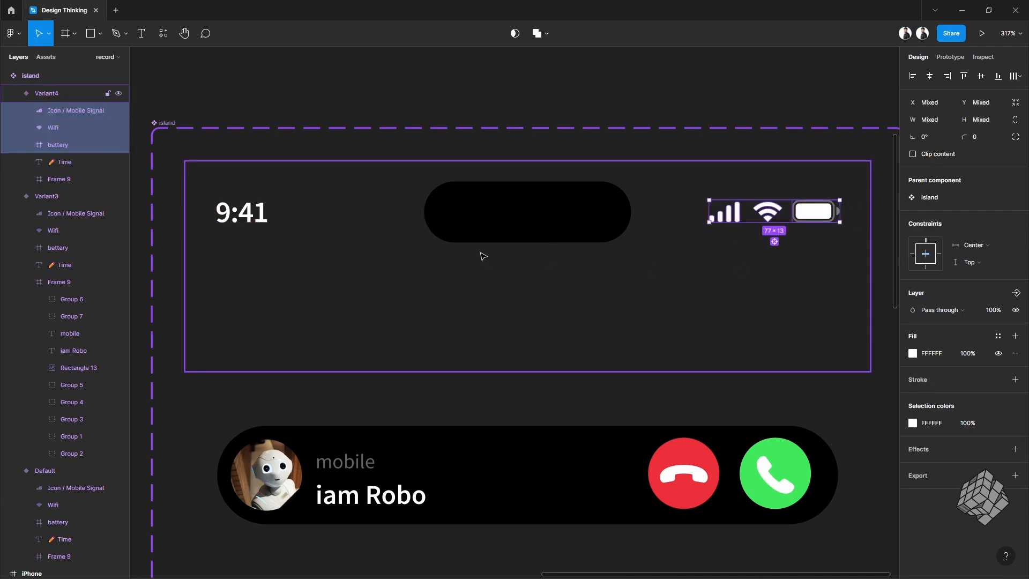
Step: Move the Frame 9 layer to the top of the layer stack in Variant4 and Variant3
scroll(61, 201, up, 2)
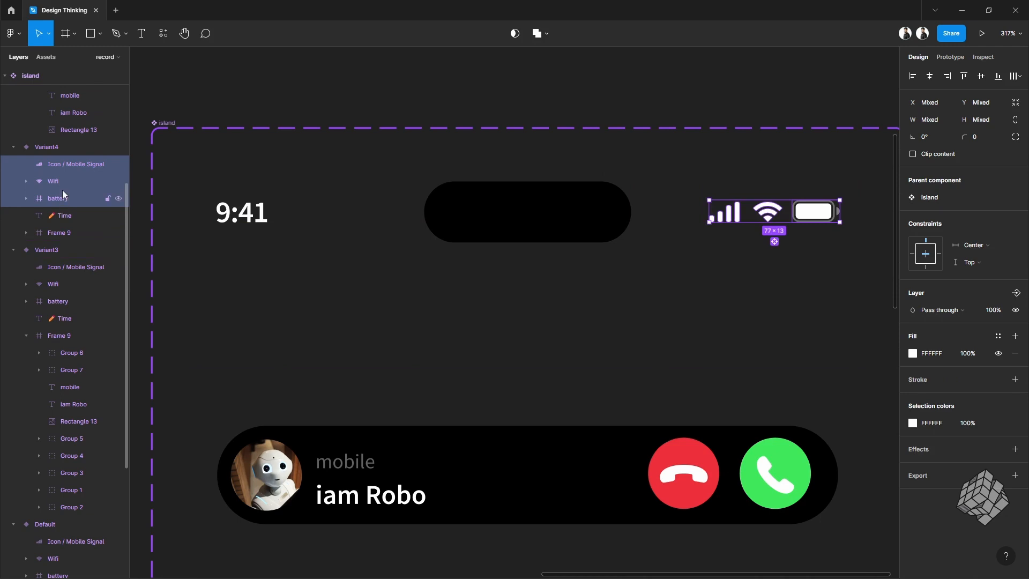
click(65, 231)
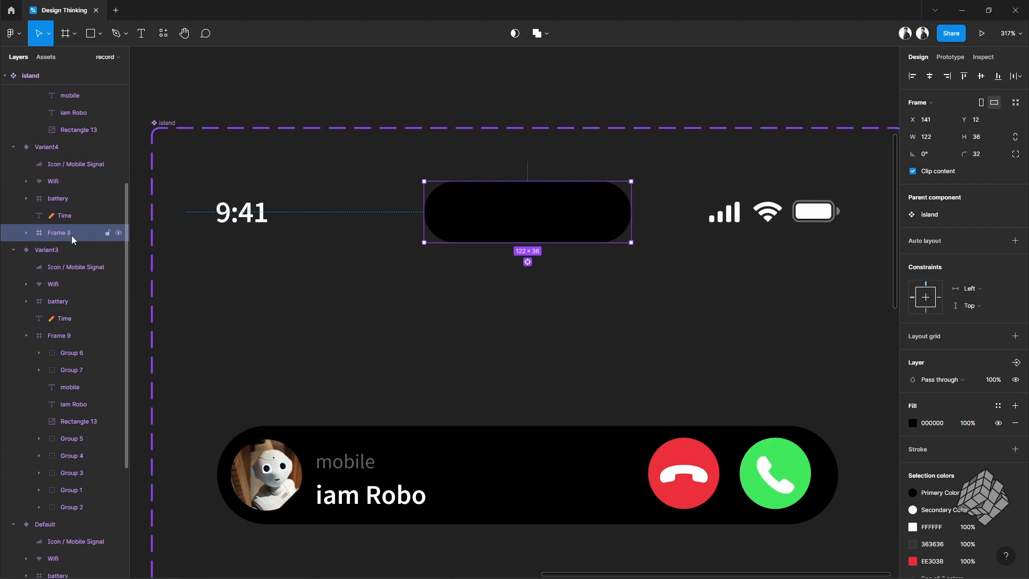
drag(72, 235, 71, 159)
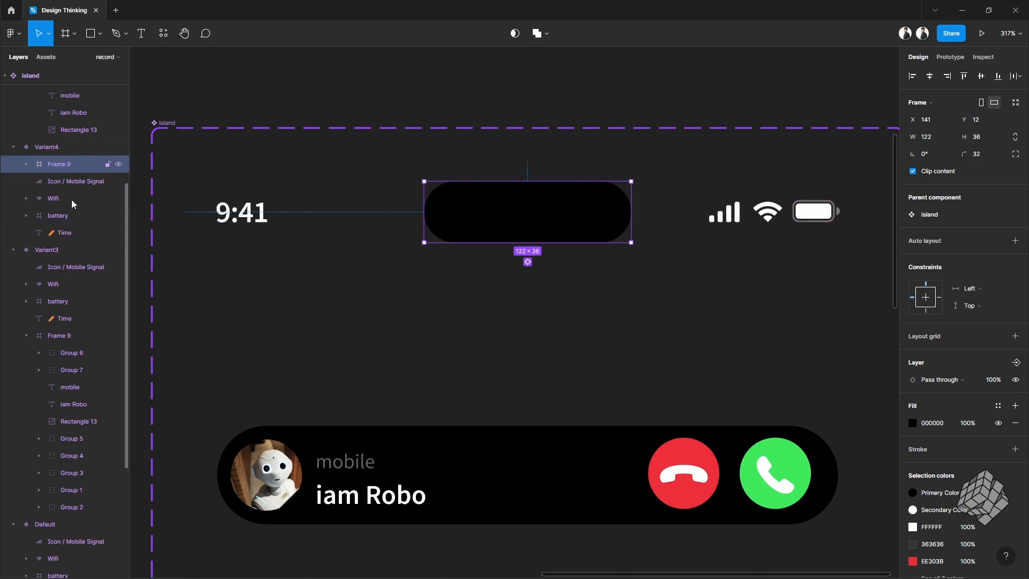
click(26, 336)
drag(60, 337, 64, 258)
Step: Move Variant2's Frame 9 layer to the top of its layer stack
scroll(481, 363, down, 5)
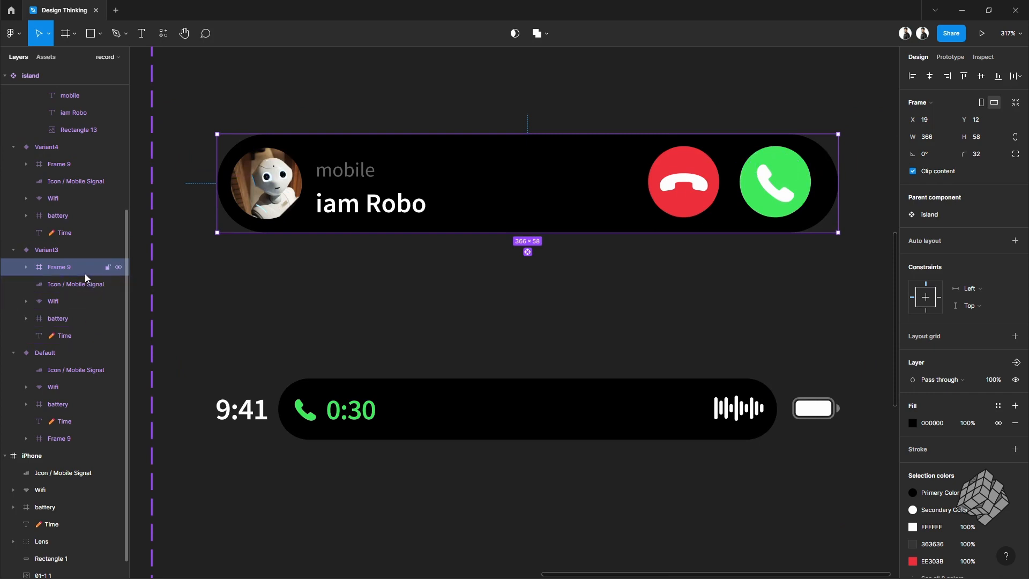
click(412, 415)
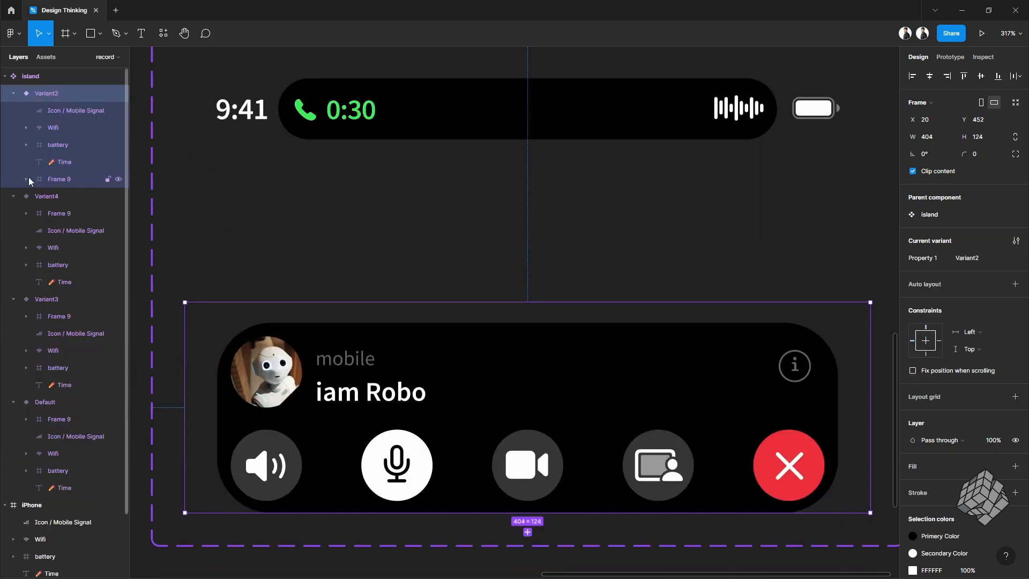
click(65, 180)
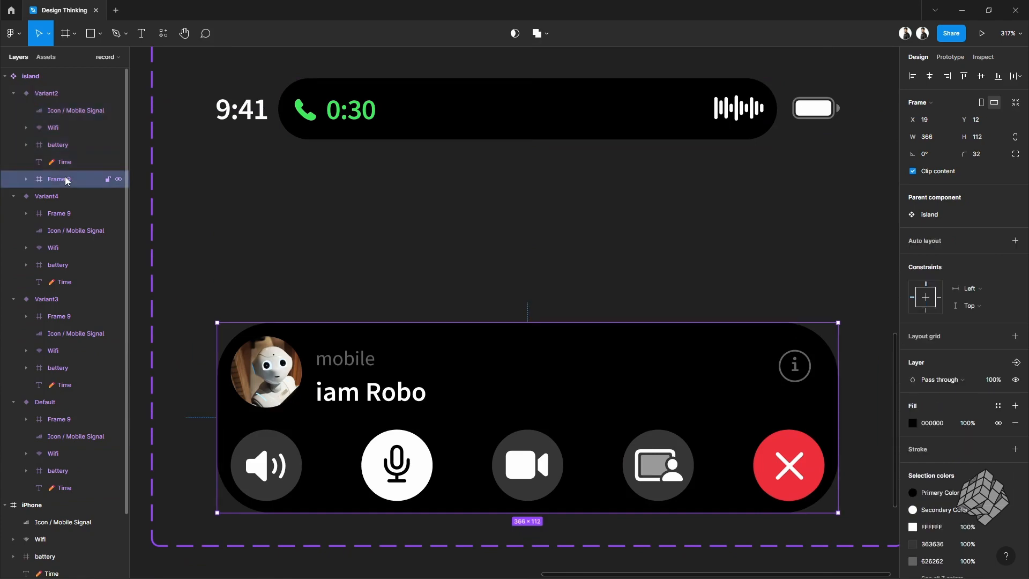
drag(68, 185, 65, 102)
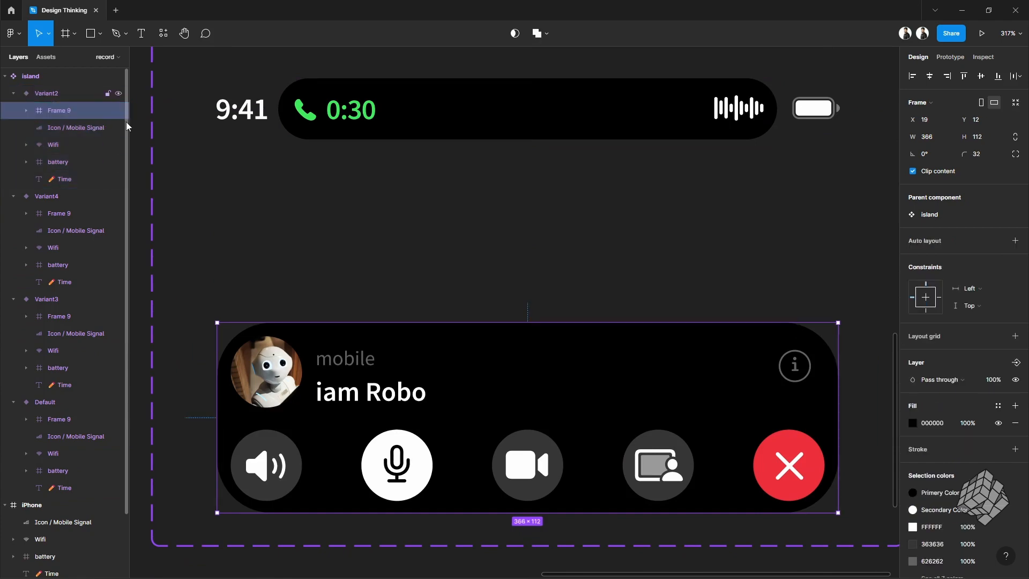
Step: Connect the idle pill in the top variant with an on-click prototype interaction changing to Variant3
scroll(464, 267, down, 5)
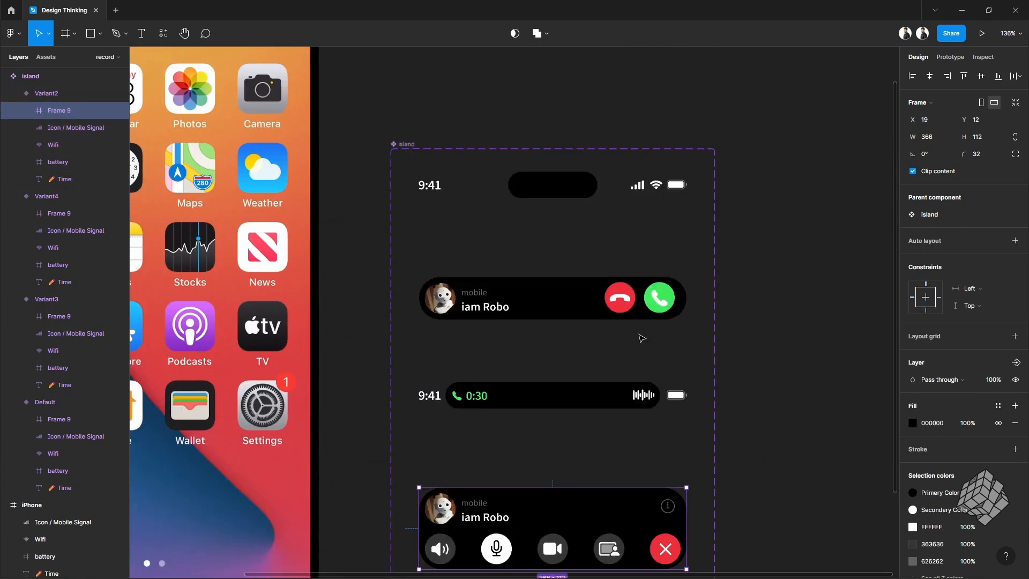
scroll(595, 335, down, 3)
scroll(602, 257, down, 2)
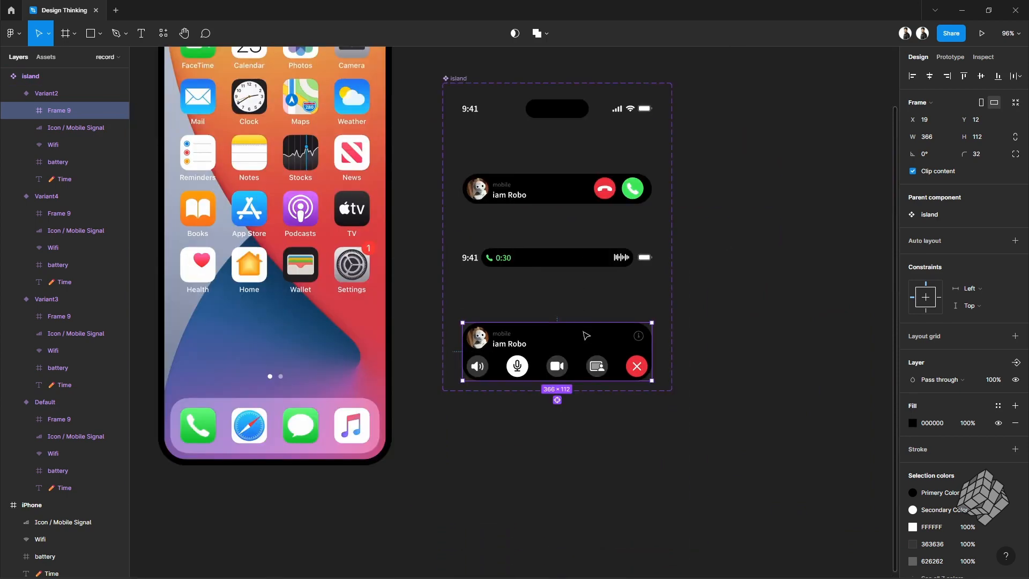
scroll(602, 255, up, 1)
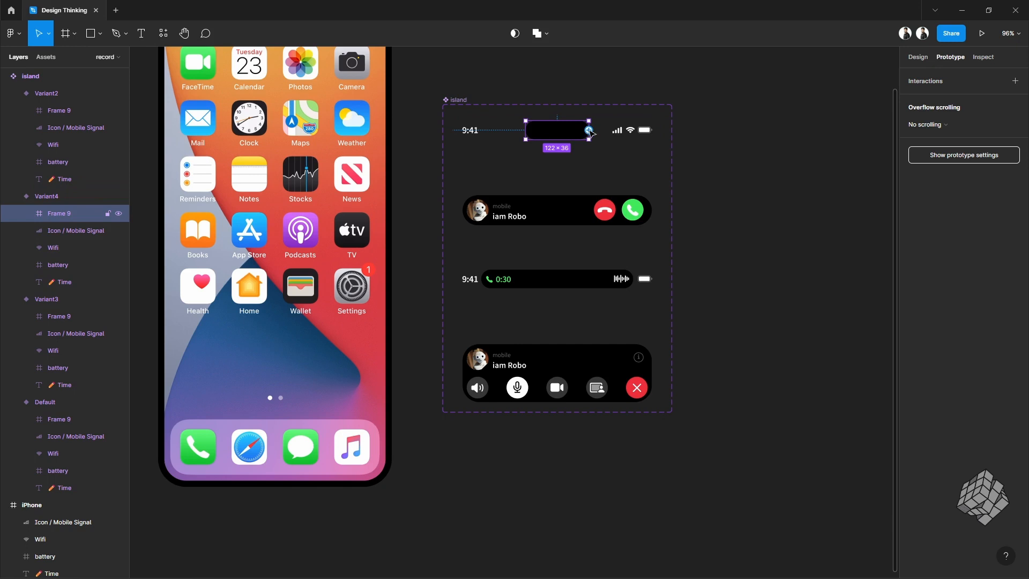
drag(588, 130, 549, 206)
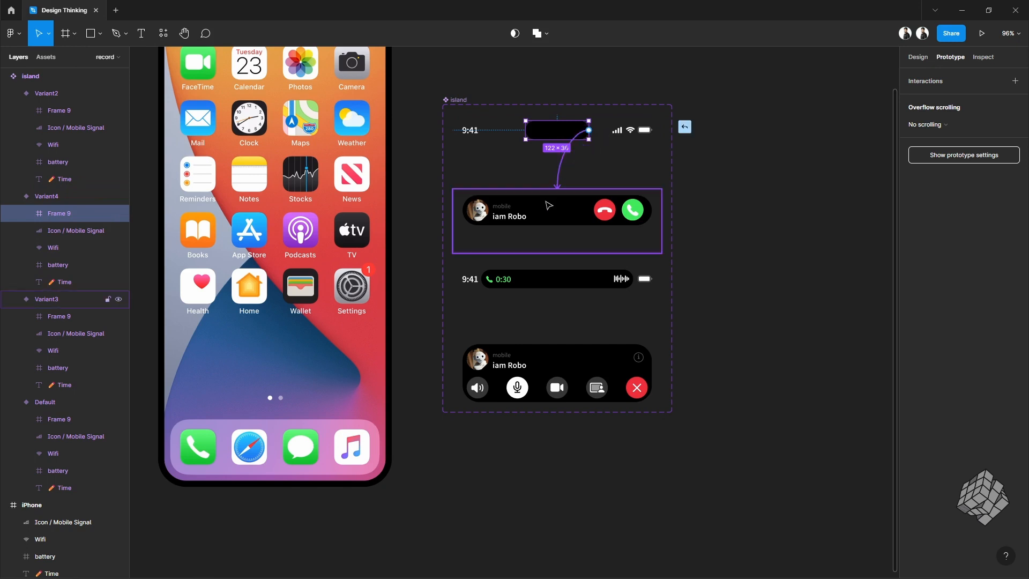
drag(548, 205, 548, 205)
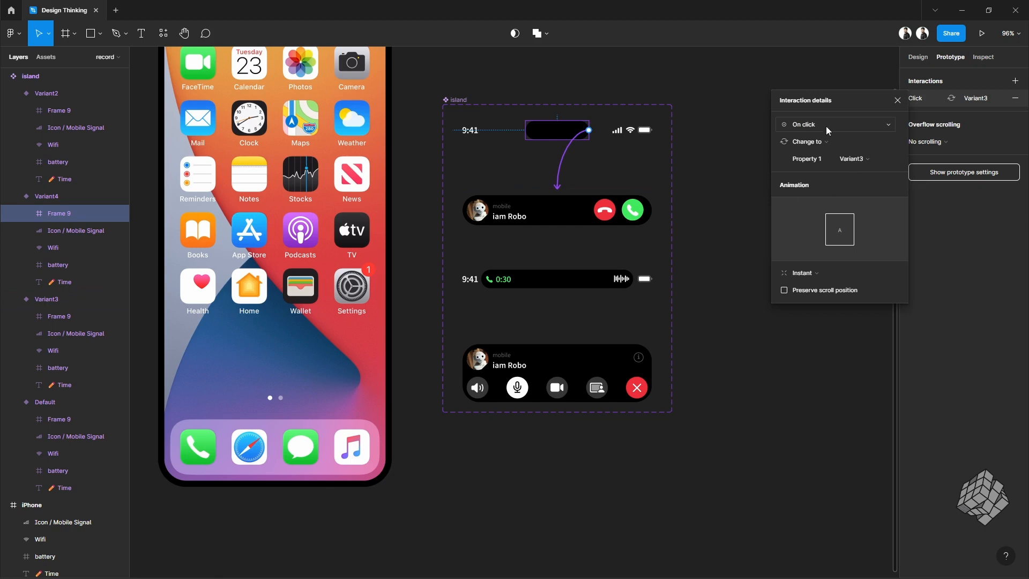
Step: Set the interaction's animation to Smart animate with Gentle easing and a 500 ms duration
click(823, 274)
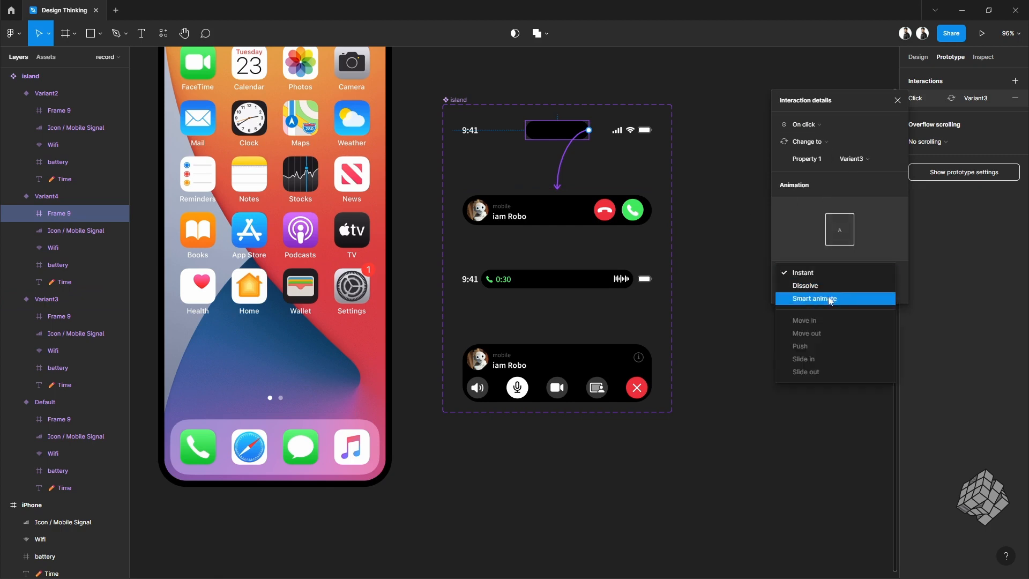
click(835, 298)
click(822, 292)
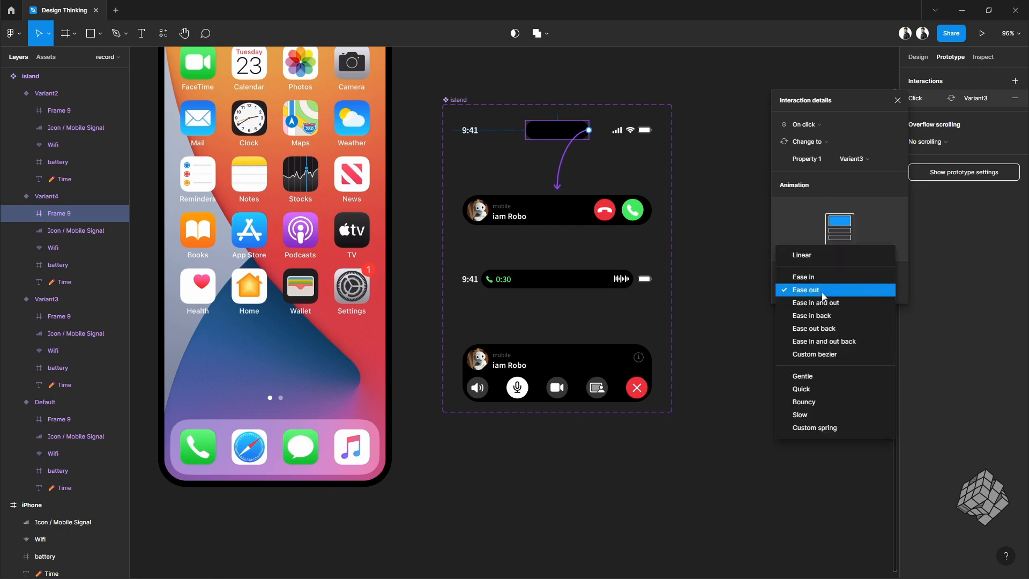
click(848, 375)
click(858, 293)
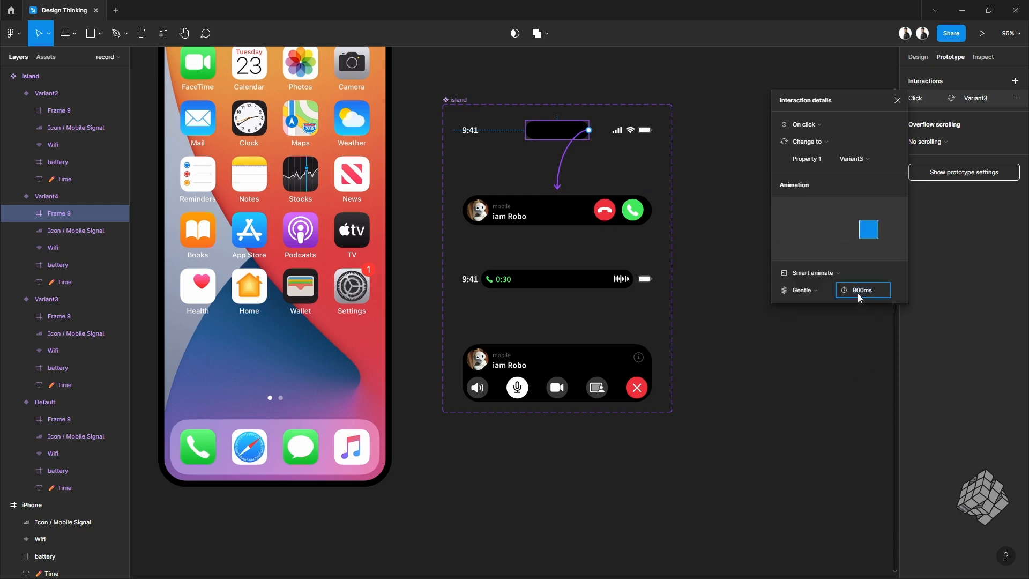
click(858, 293)
key(Return)
Step: Connect the incoming-call accept button with an on-click interaction changing to the Default call-timer variant
click(634, 214)
double_click(640, 212)
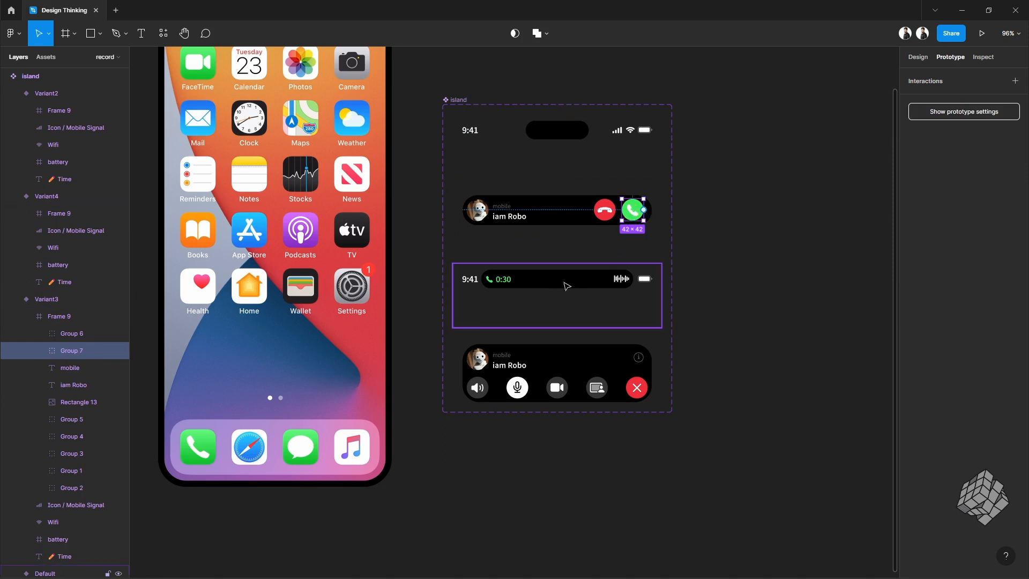
drag(643, 210, 568, 278)
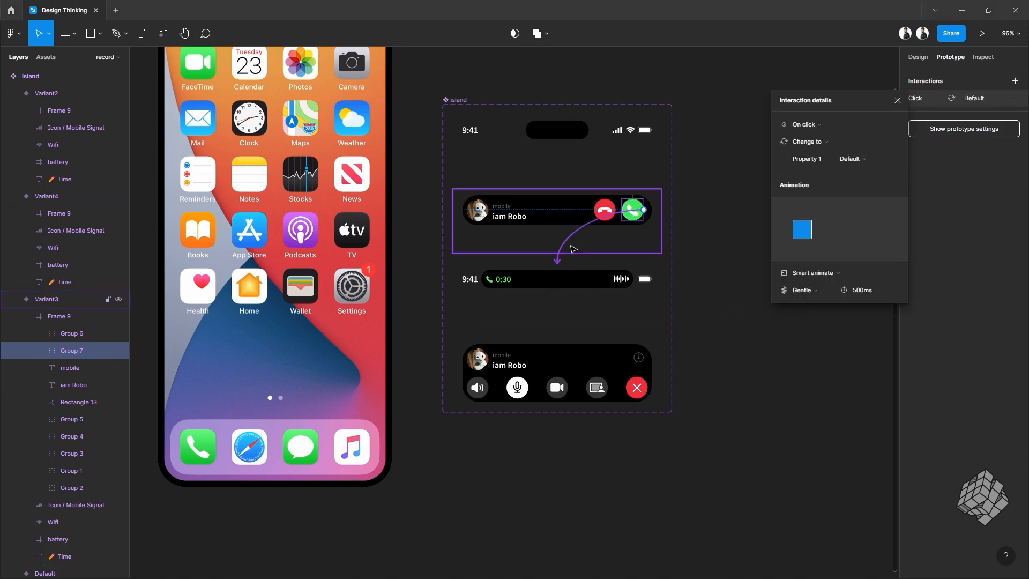
Step: Set the accept interaction's easing to Custom spring
click(806, 290)
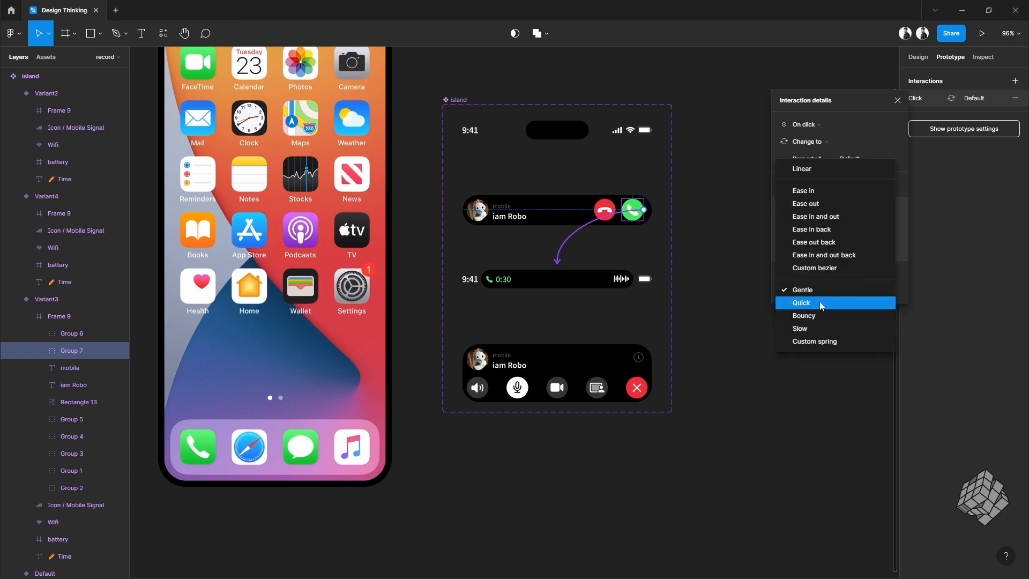
click(827, 314)
click(815, 290)
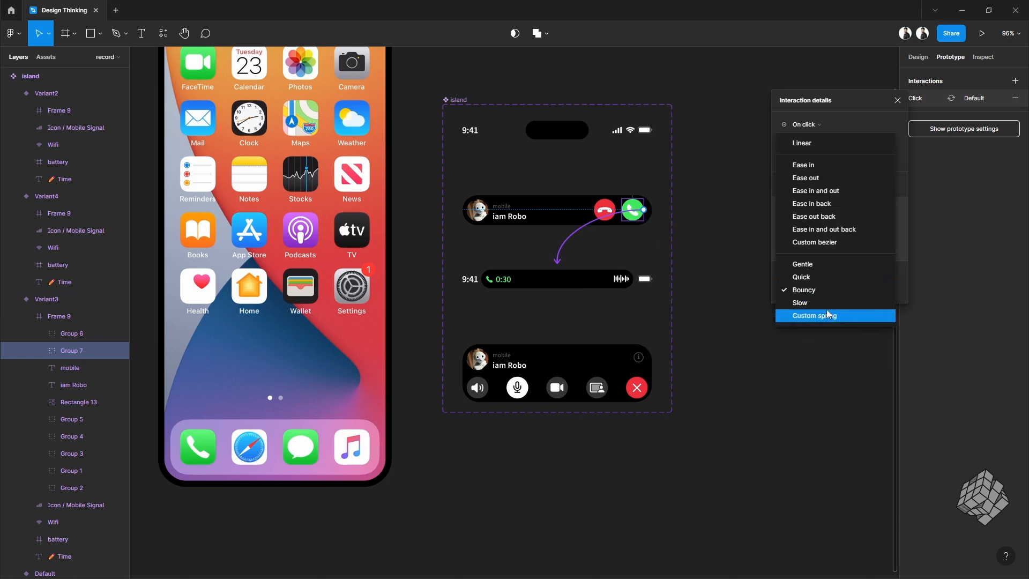
click(827, 316)
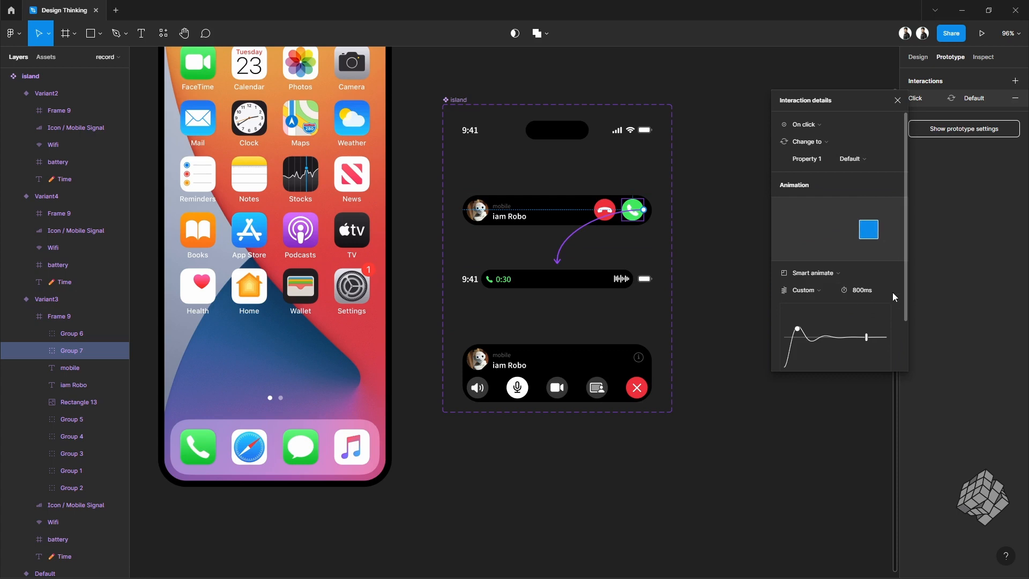
Step: Set the accept interaction's custom spring to stiffness 288, damping 12 and mass 0.5
click(857, 293)
scroll(895, 301, down, 2)
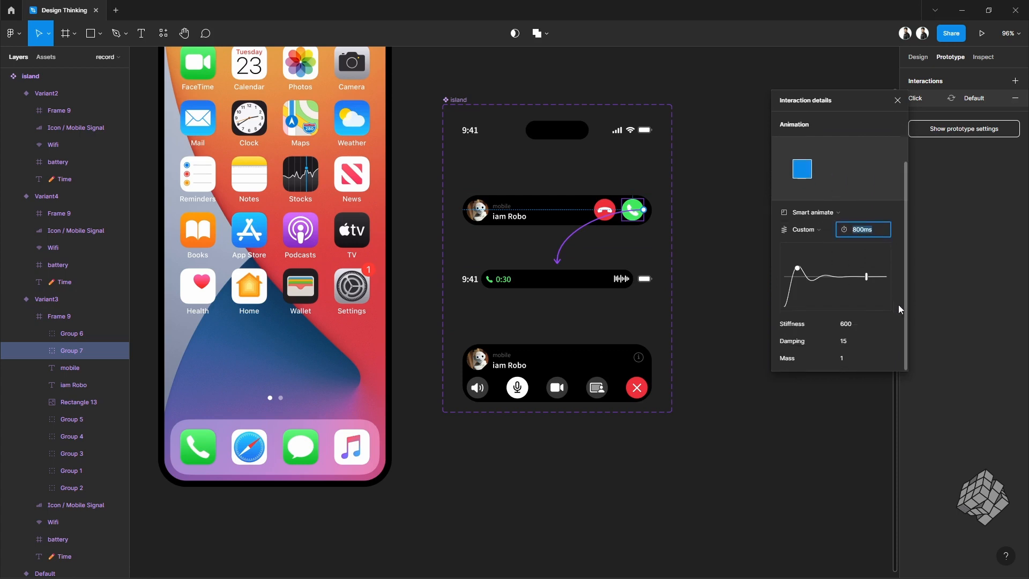
click(848, 325)
text(288)
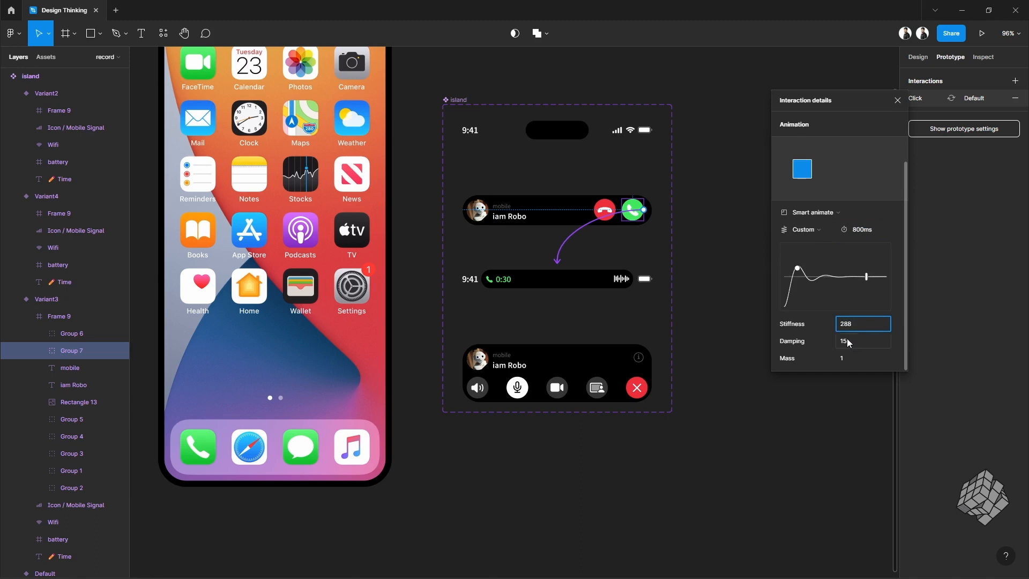
click(847, 342)
text(12)
click(856, 360)
text(0.5)
click(898, 360)
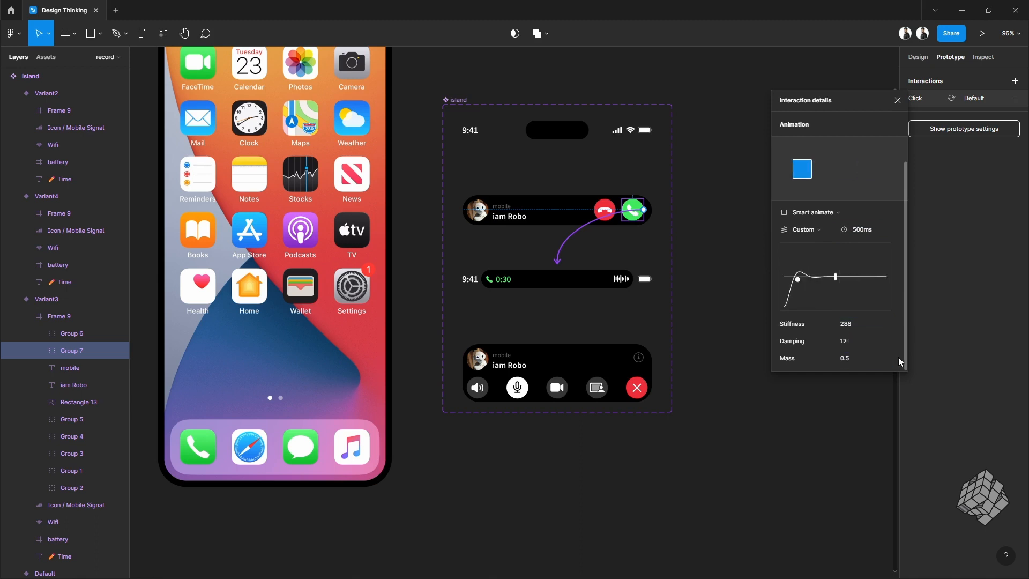
Step: Connect the call-timer pill with an on-click interaction changing to Variant2, using Gentle easing
click(579, 275)
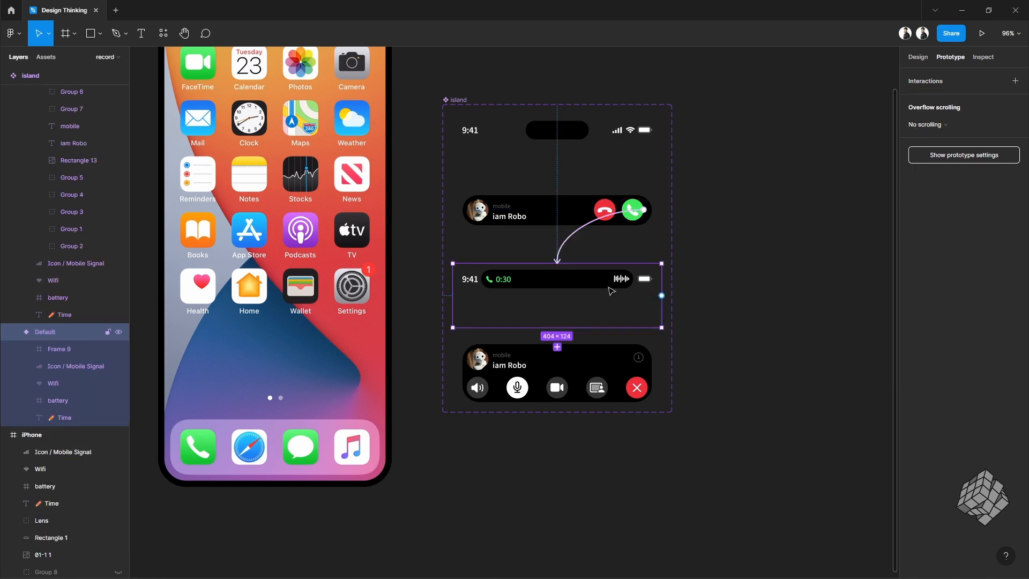
click(630, 283)
drag(633, 279, 584, 356)
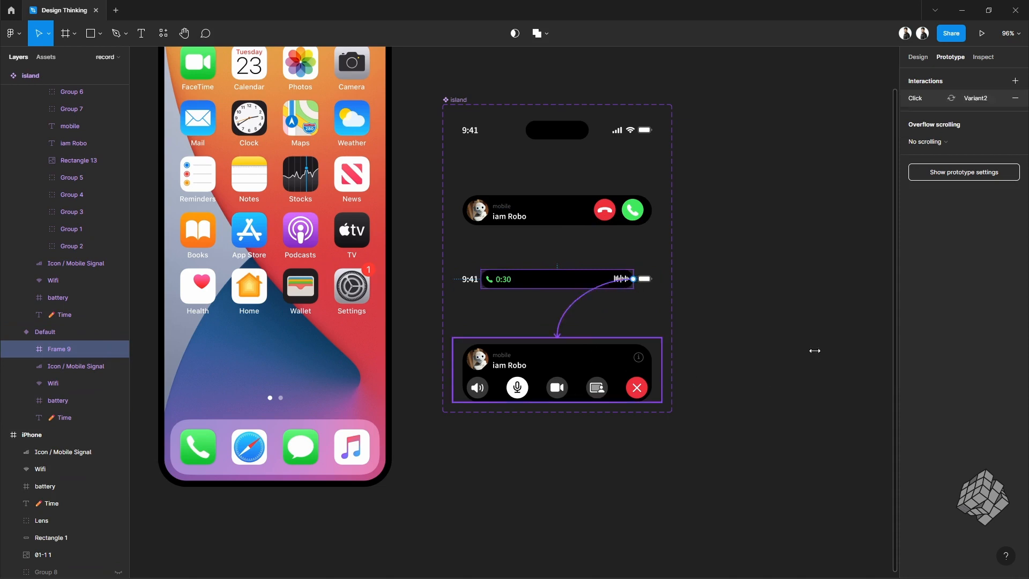
click(828, 288)
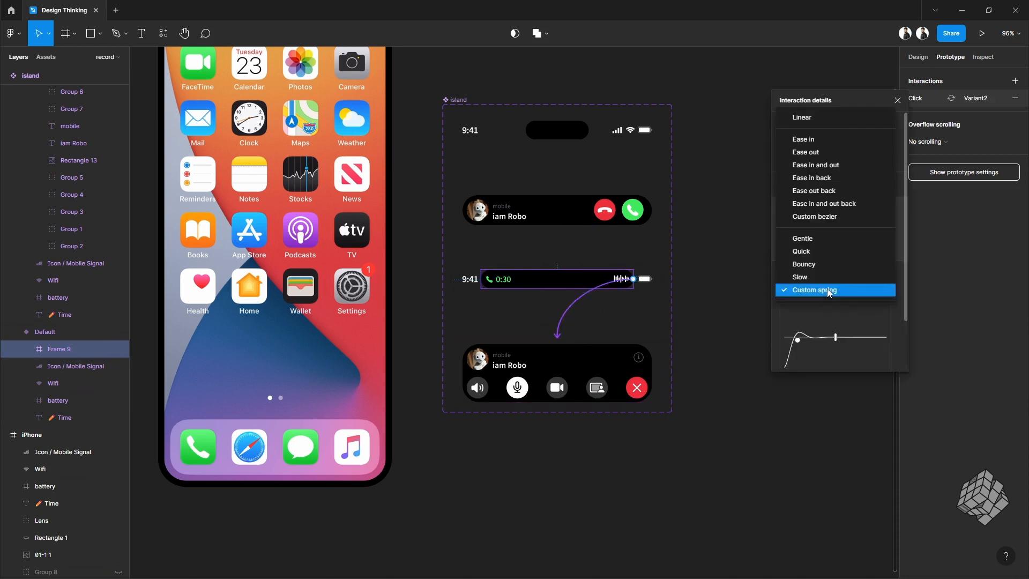
click(827, 244)
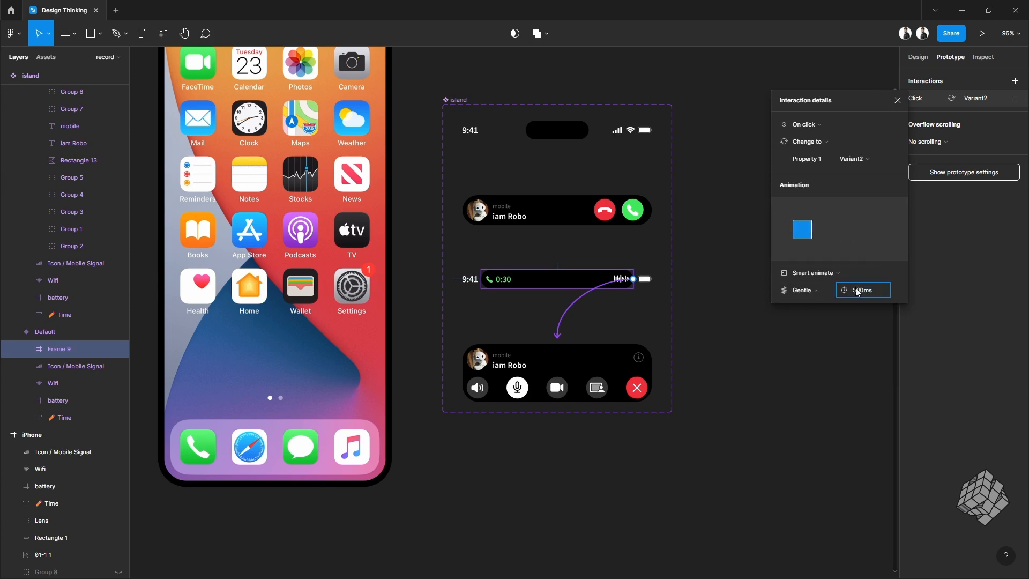
Step: Connect the expanded call's end-call button with an on-click interaction changing to Variant4
click(648, 389)
click(647, 390)
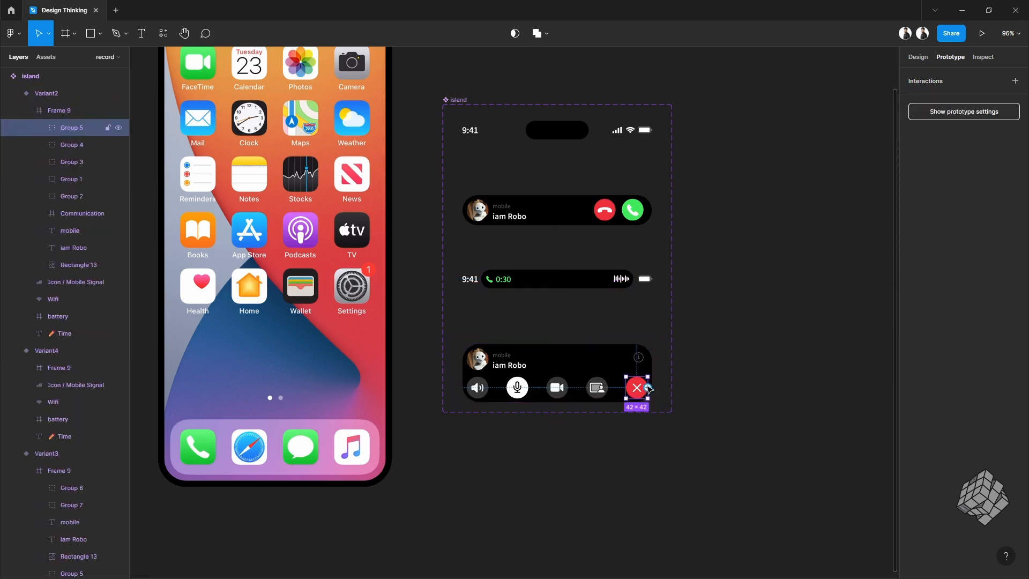
drag(648, 388, 575, 127)
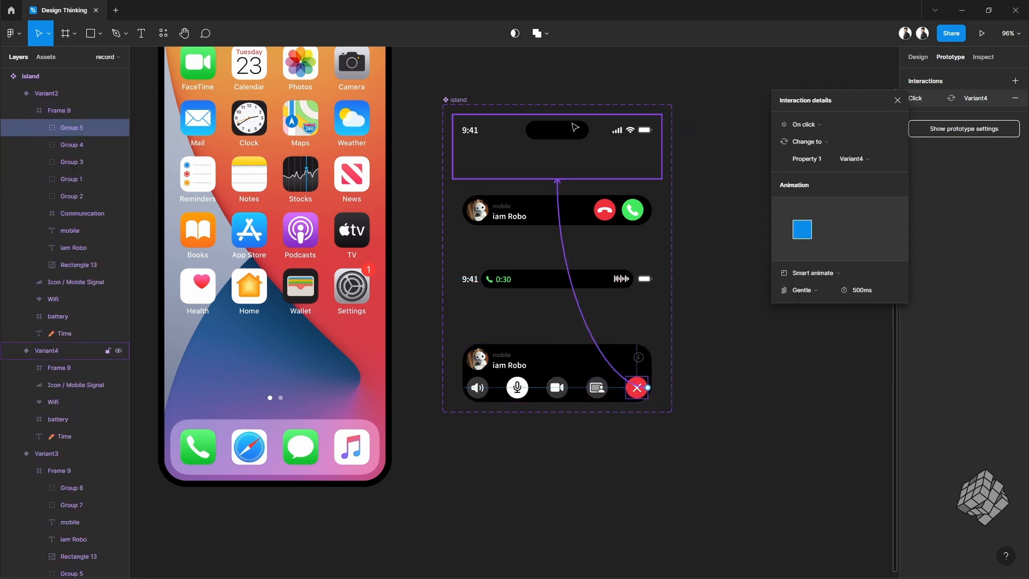
Step: Set the end-call interaction's easing to Custom spring with stiffness 288, damping 12 and mass 0.5
click(819, 291)
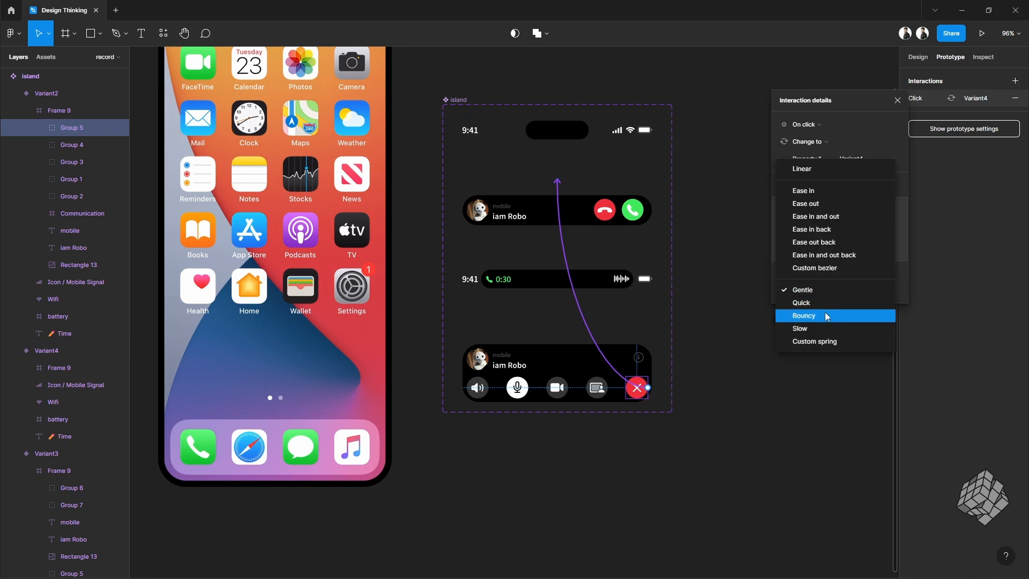
click(825, 313)
click(819, 286)
click(824, 316)
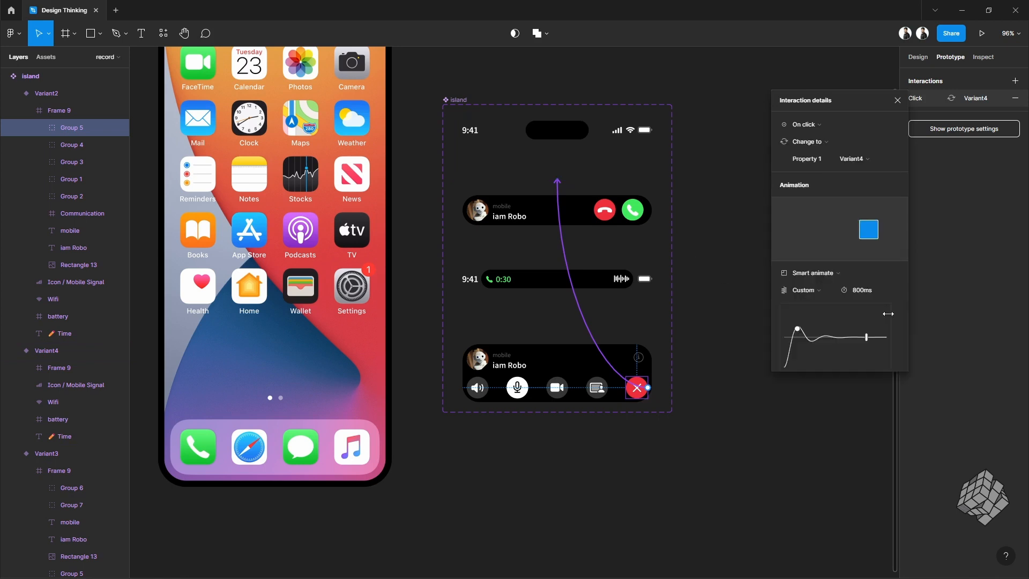
scroll(896, 297, down, 3)
click(856, 327)
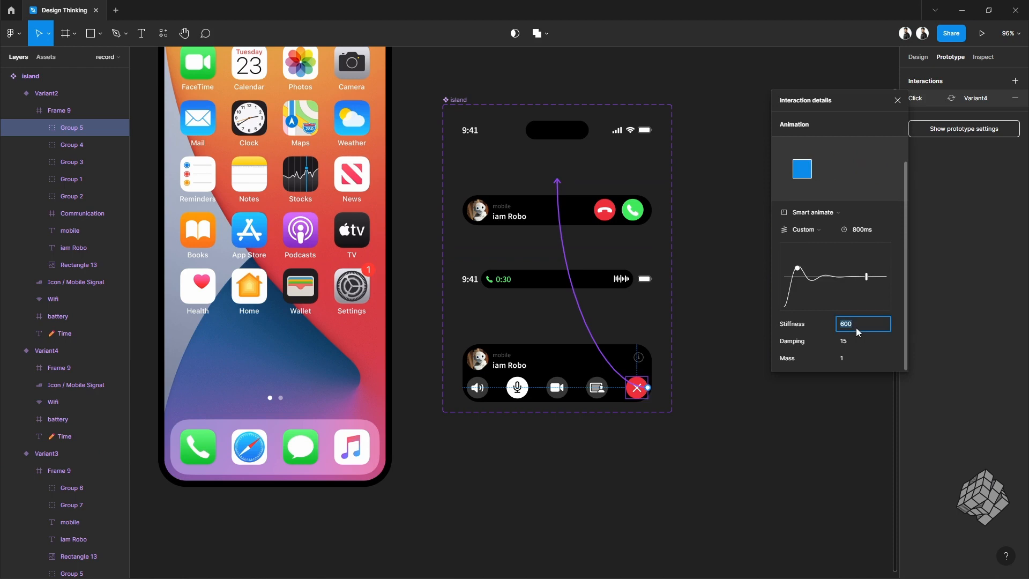
text(288)
click(856, 342)
text(12)
click(856, 359)
text(0.5)
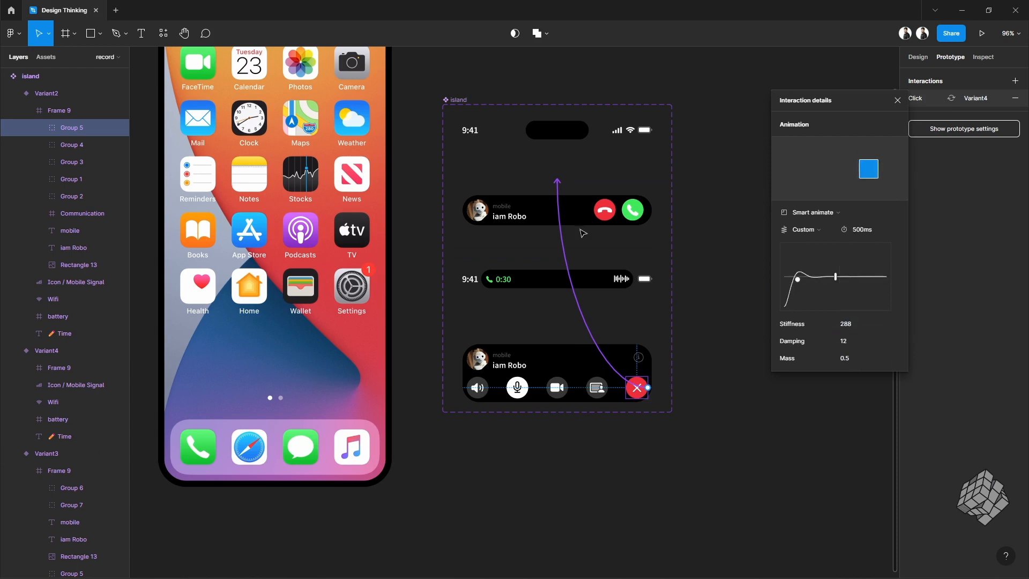
Step: Connect the incoming-call decline button with an on-click interaction changing to Variant4
click(607, 211)
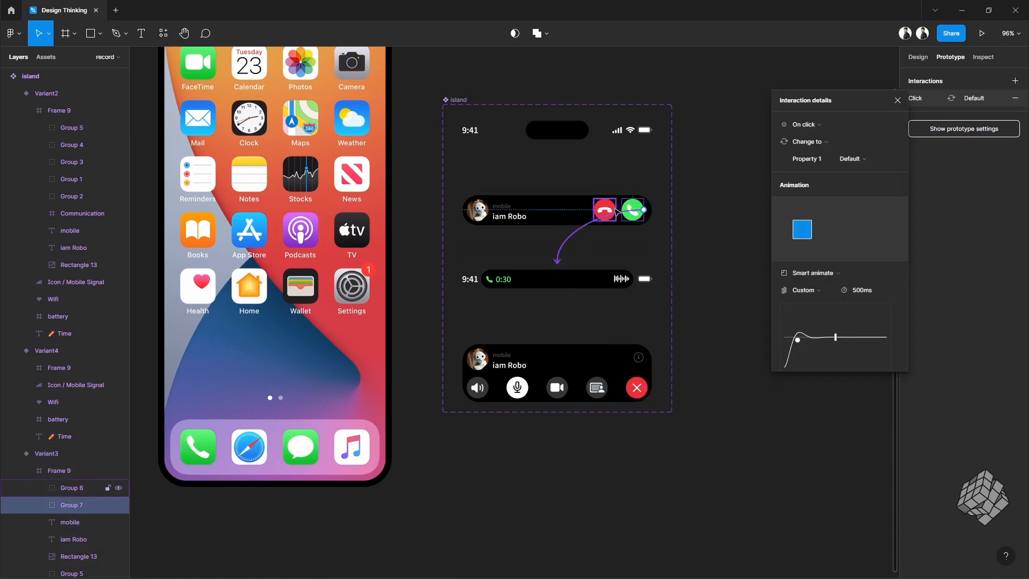
click(604, 210)
drag(616, 210, 554, 110)
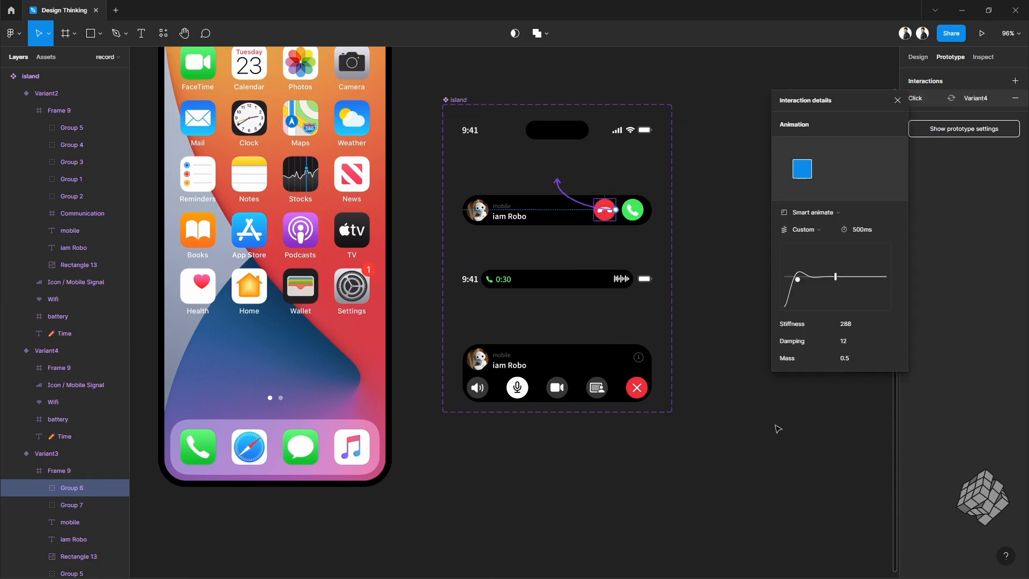
click(778, 429)
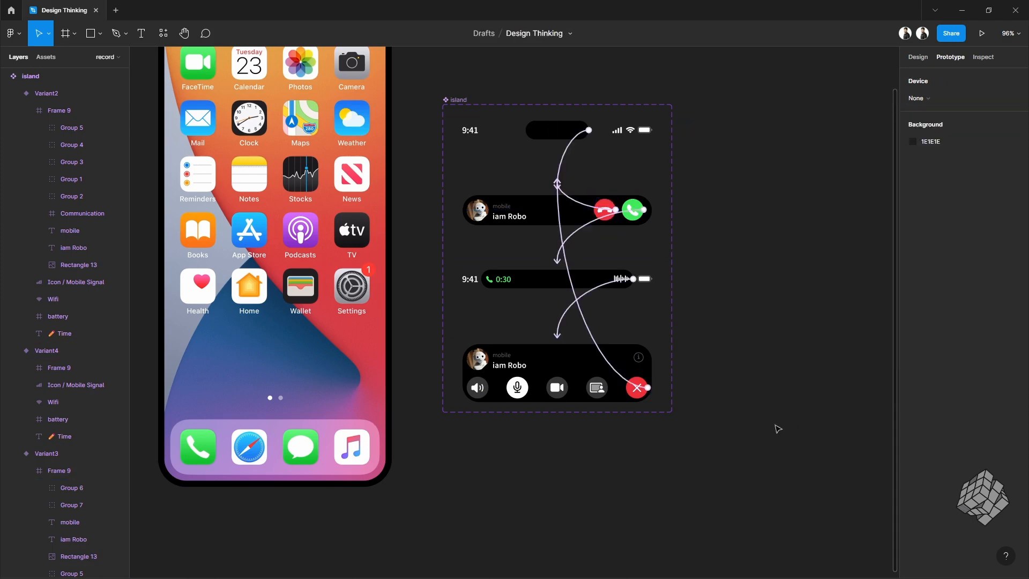
Step: Hide the iPhone frame's own Wifi, battery, Time and mobile signal layers
scroll(778, 429, down, 3)
scroll(525, 212, up, 5)
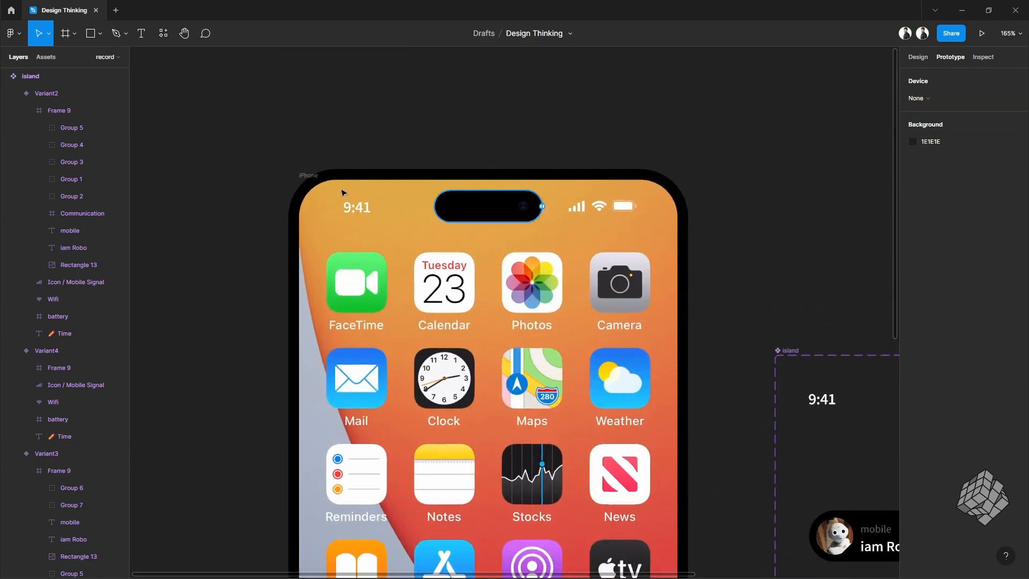
click(355, 206)
click(918, 57)
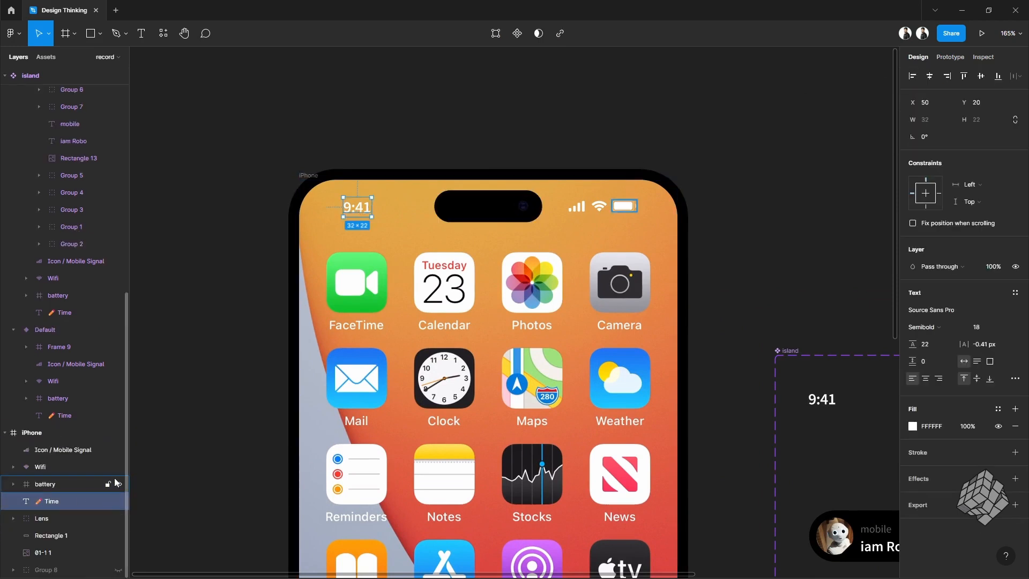
click(118, 467)
click(119, 483)
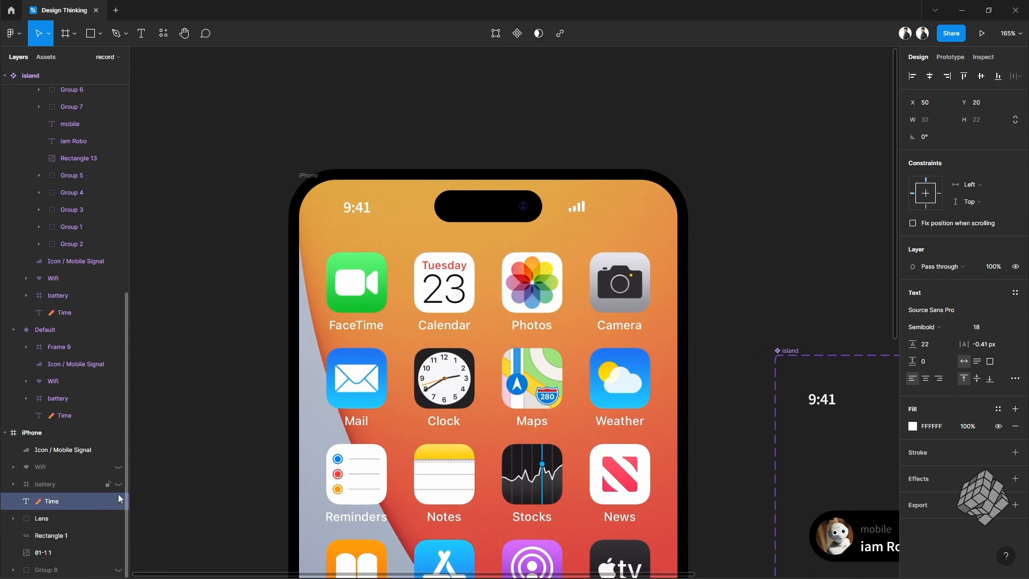
click(118, 501)
click(119, 449)
Step: Copy the idle island variant and paste an island instance into the iPhone frame
scroll(803, 417, right, 6)
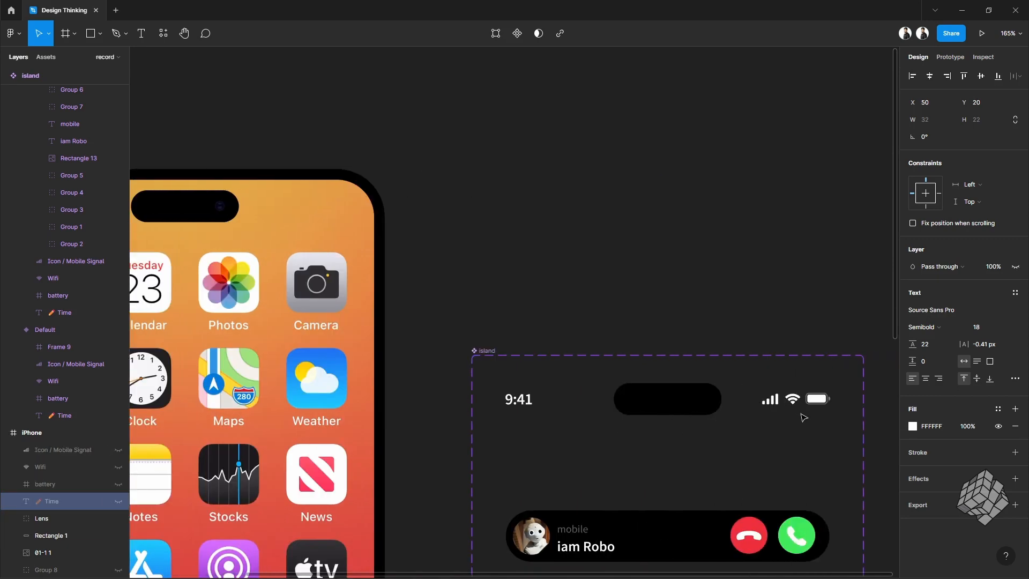
click(700, 423)
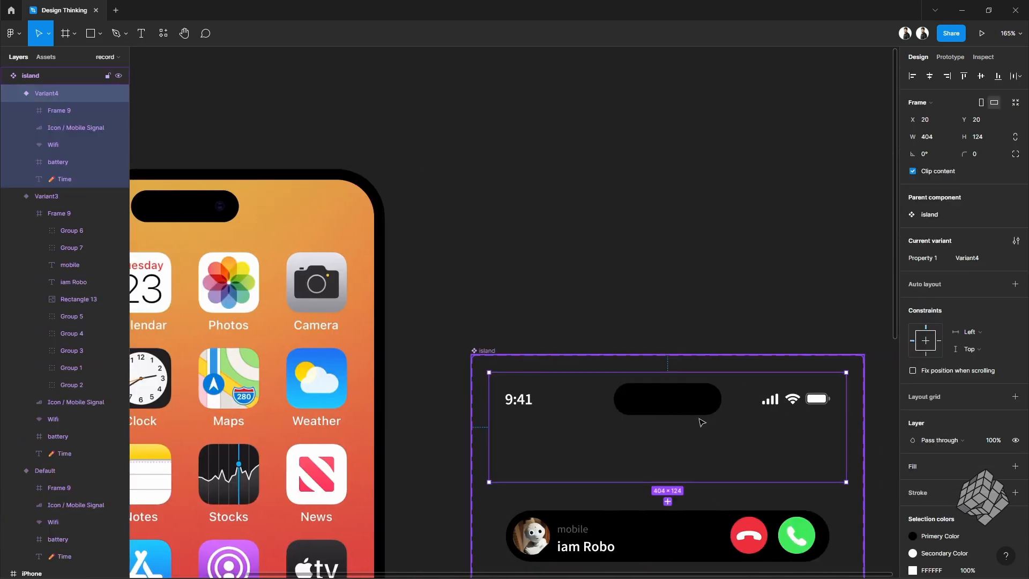
scroll(710, 326, left, 7)
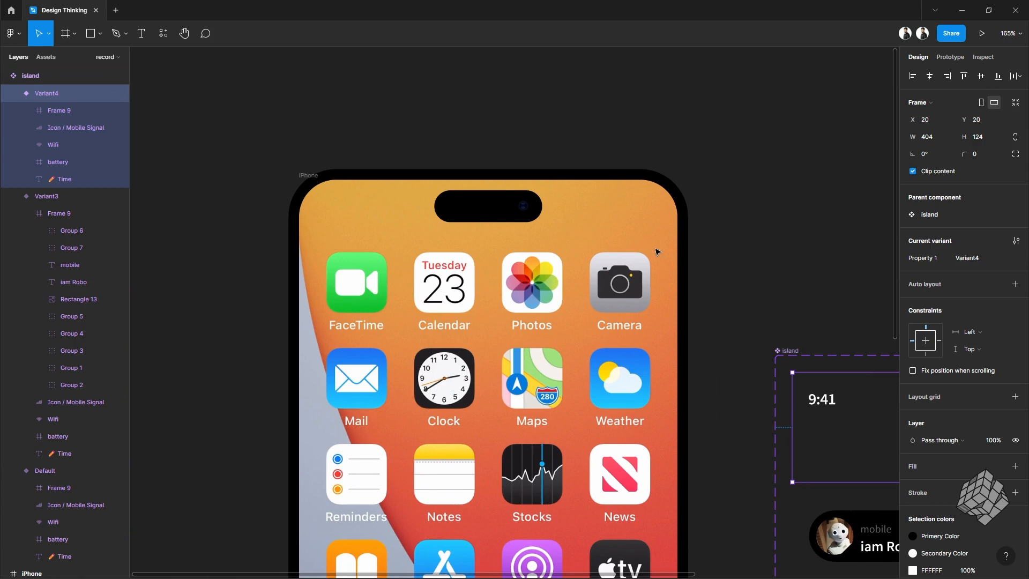
click(315, 179)
key(ctrl+v)
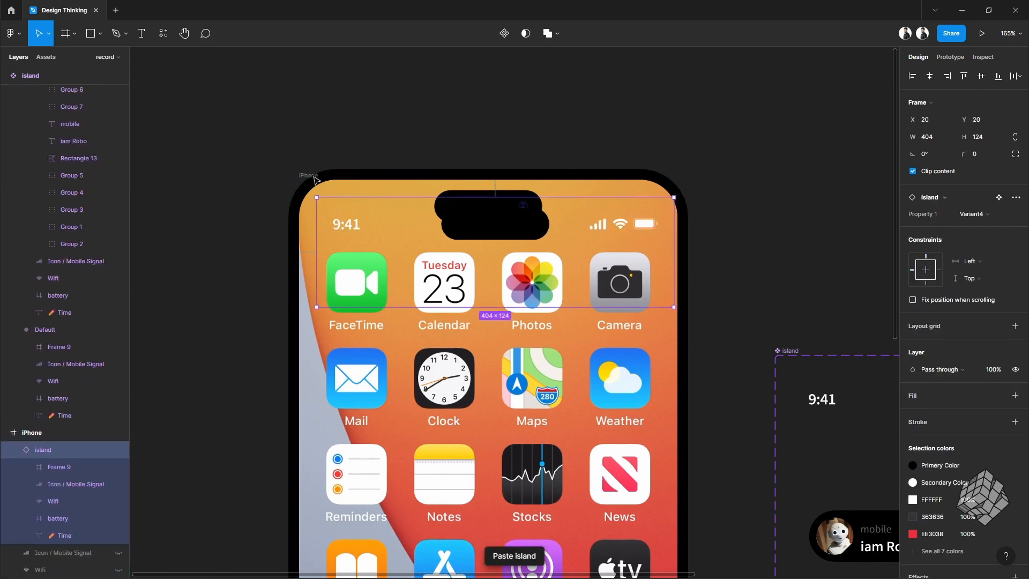
Step: Center the island instance horizontally and align it to the top of the iPhone frame
click(929, 75)
click(964, 75)
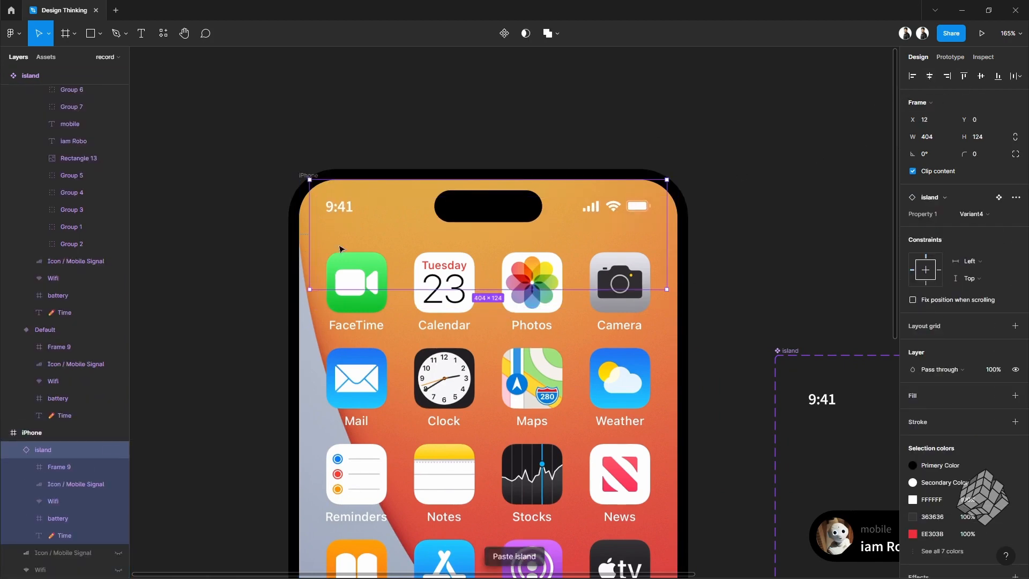
click(574, 133)
click(517, 209)
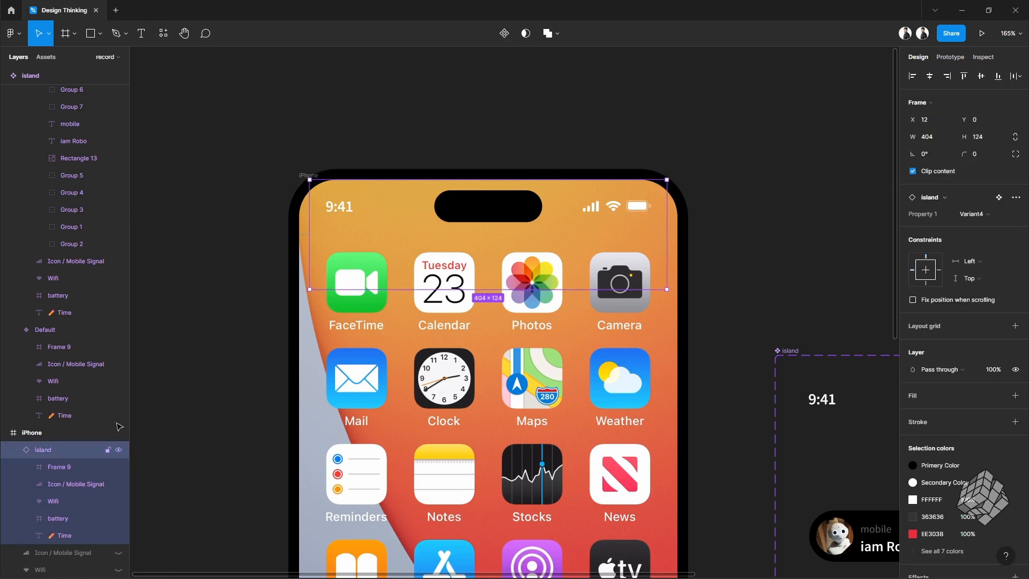
Step: Move the Lens layer above the island instance in the iPhone frame's layer order
scroll(86, 472, down, 4)
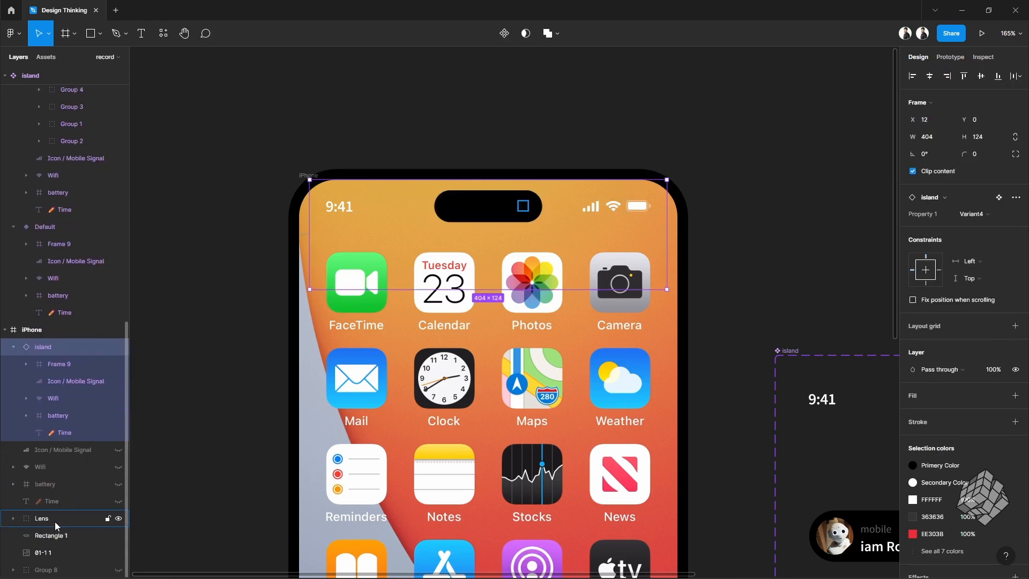
click(55, 522)
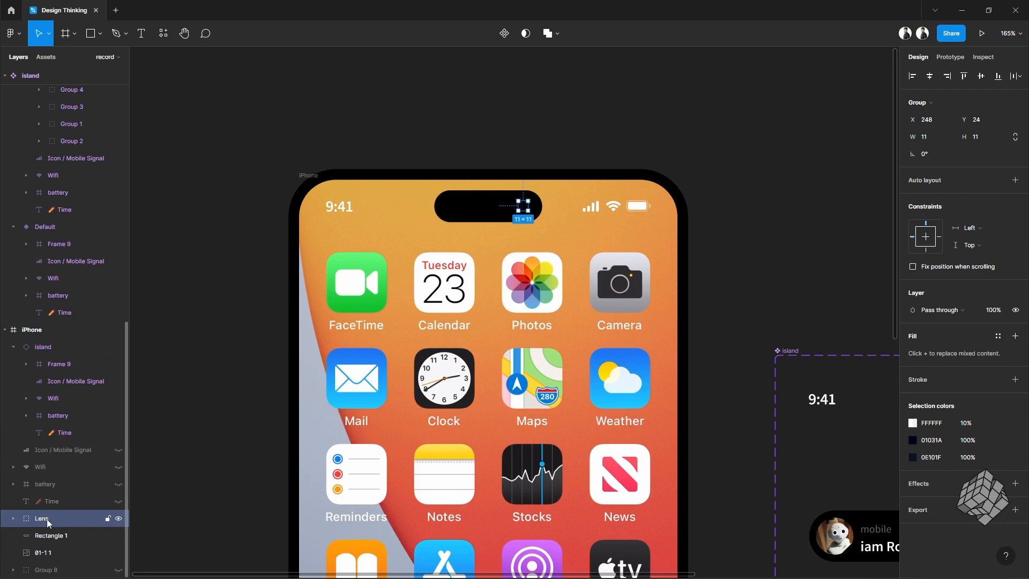
drag(47, 522, 60, 339)
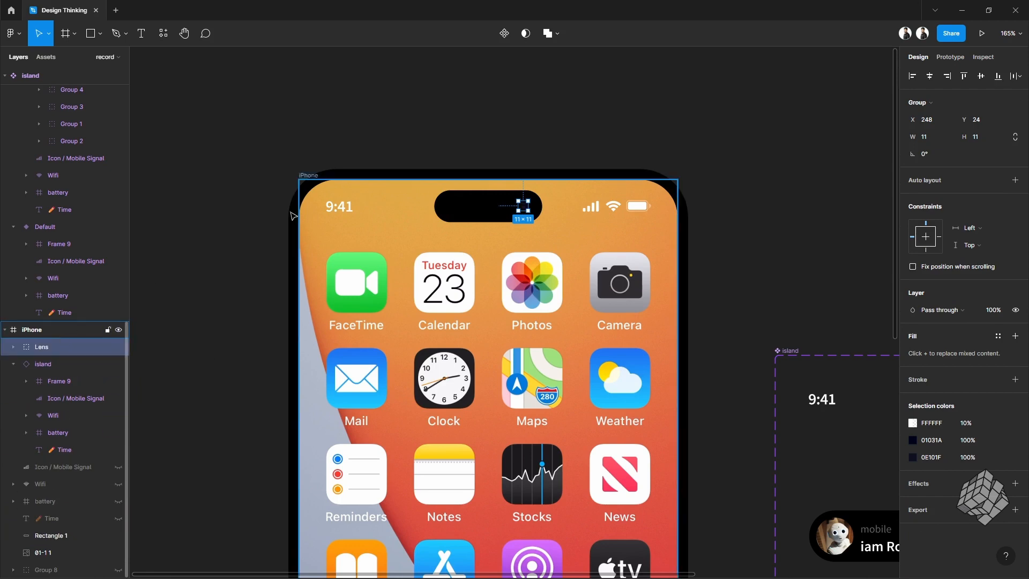
click(567, 144)
Step: Select the iPhone frame and open it in prototype presentation mode
scroll(514, 220, up, 5)
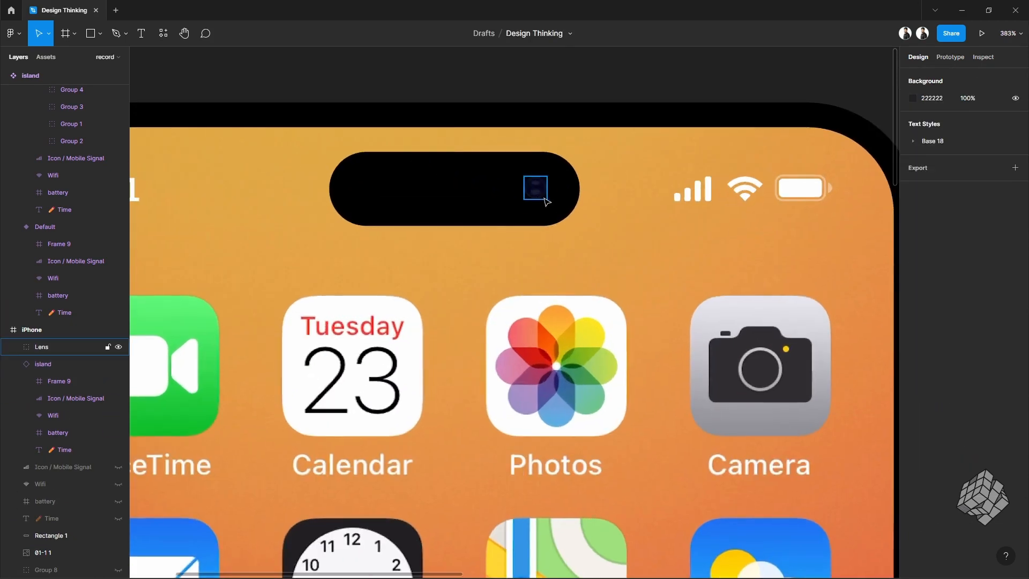
scroll(568, 287, down, 5)
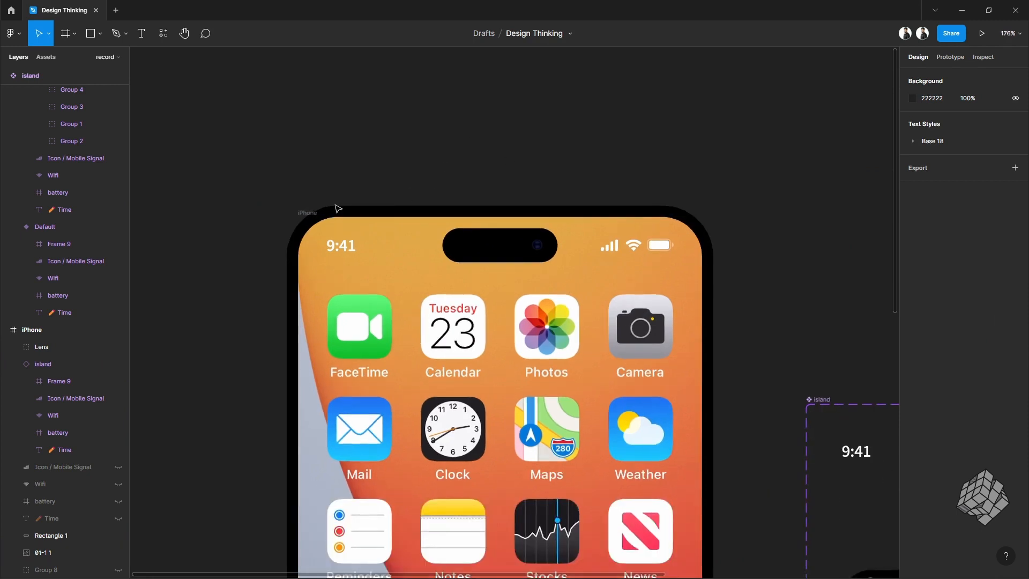
click(305, 213)
scroll(746, 166, down, 2)
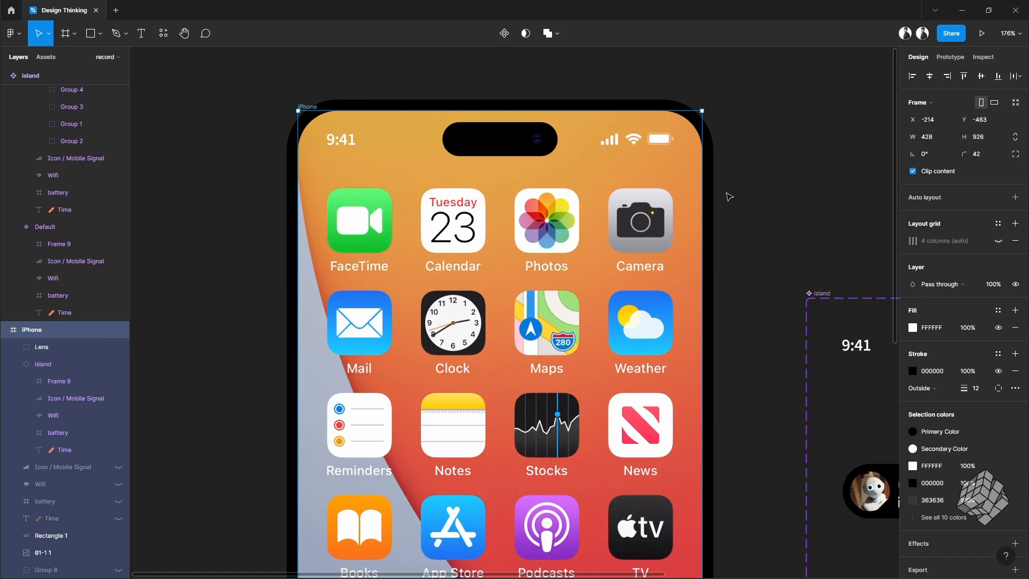
click(987, 44)
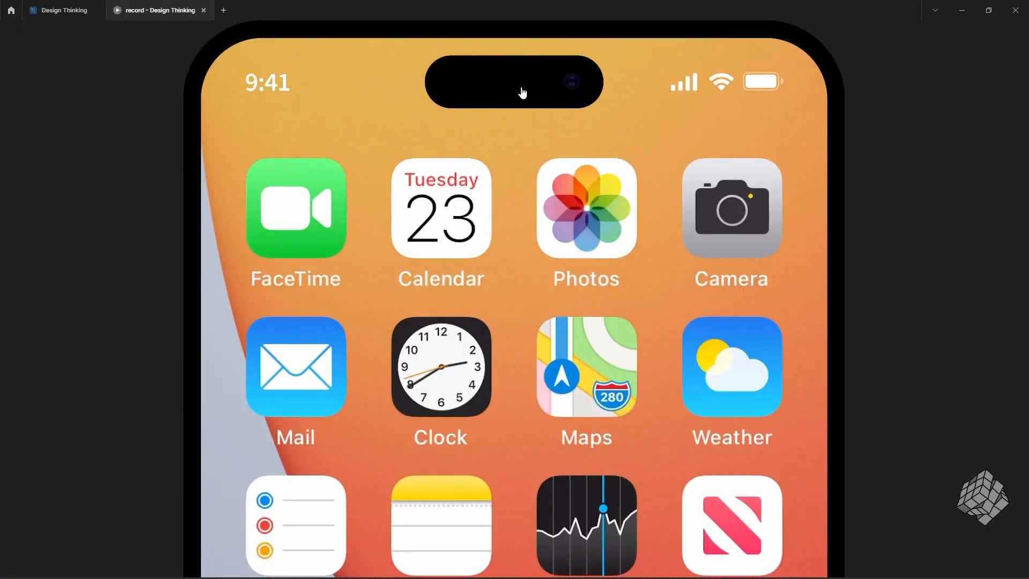
Step: Tap through the island's call states in the prototype preview
click(522, 93)
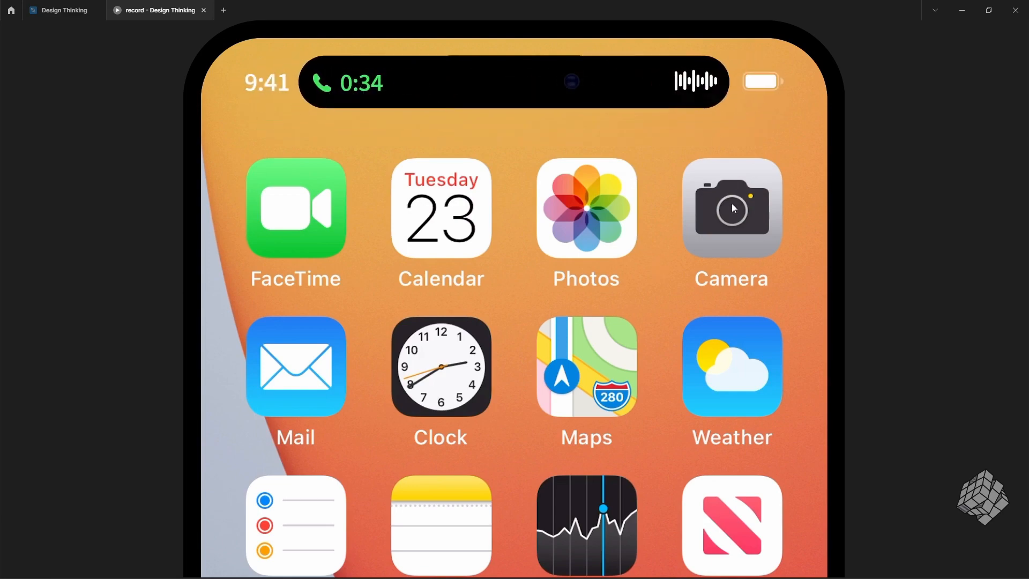
click(597, 77)
click(739, 178)
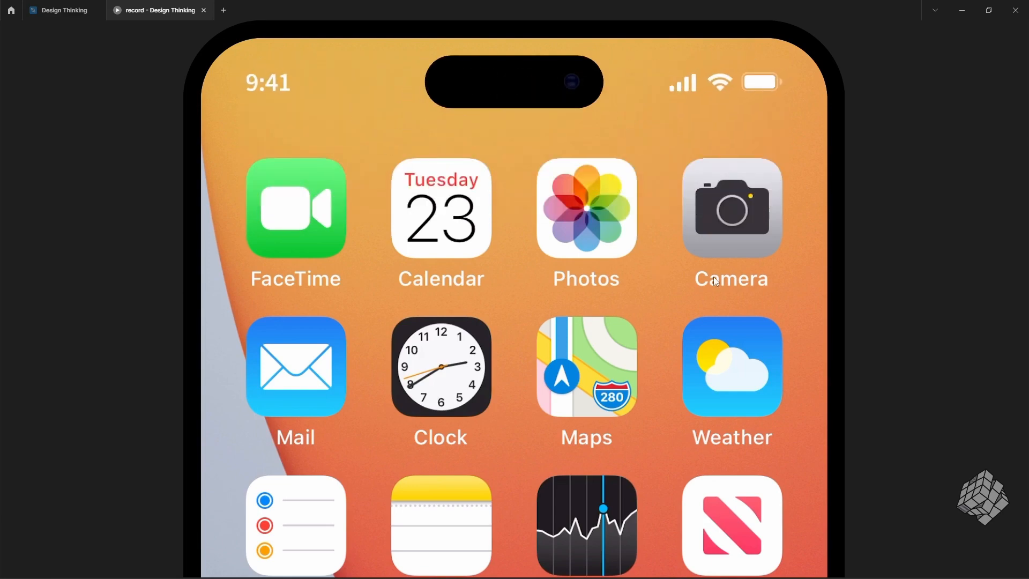